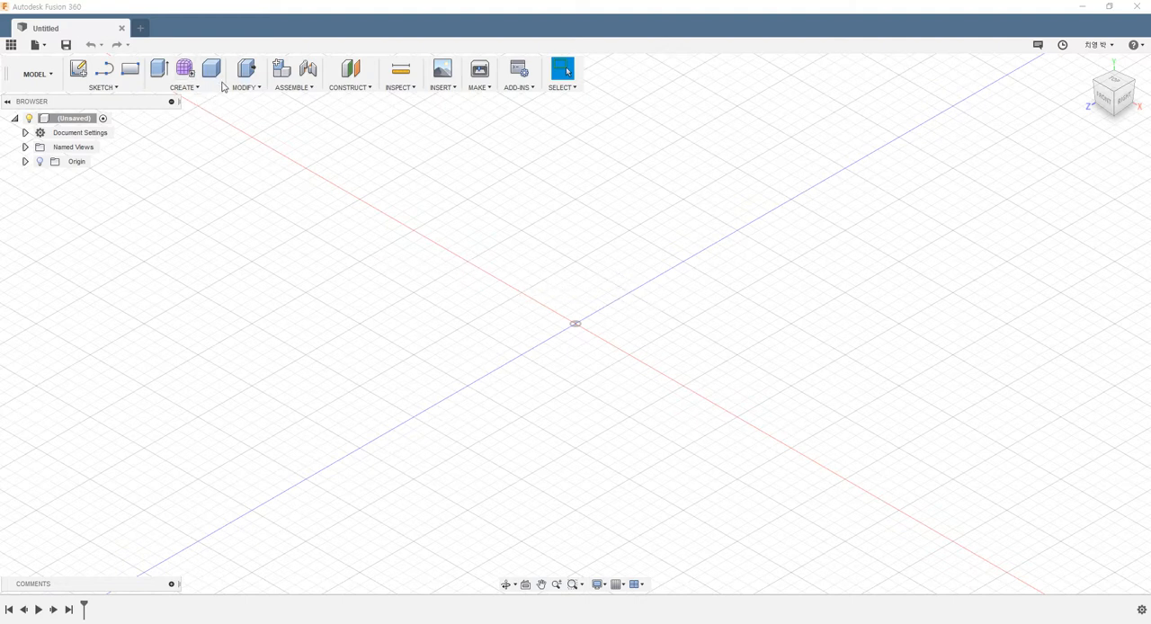
Step: Create a box as a new body on the ground plane from the origin, about 44 by 29 mm and 25 mm high
{"action": "left_click", "coordinate": [190, 88]}
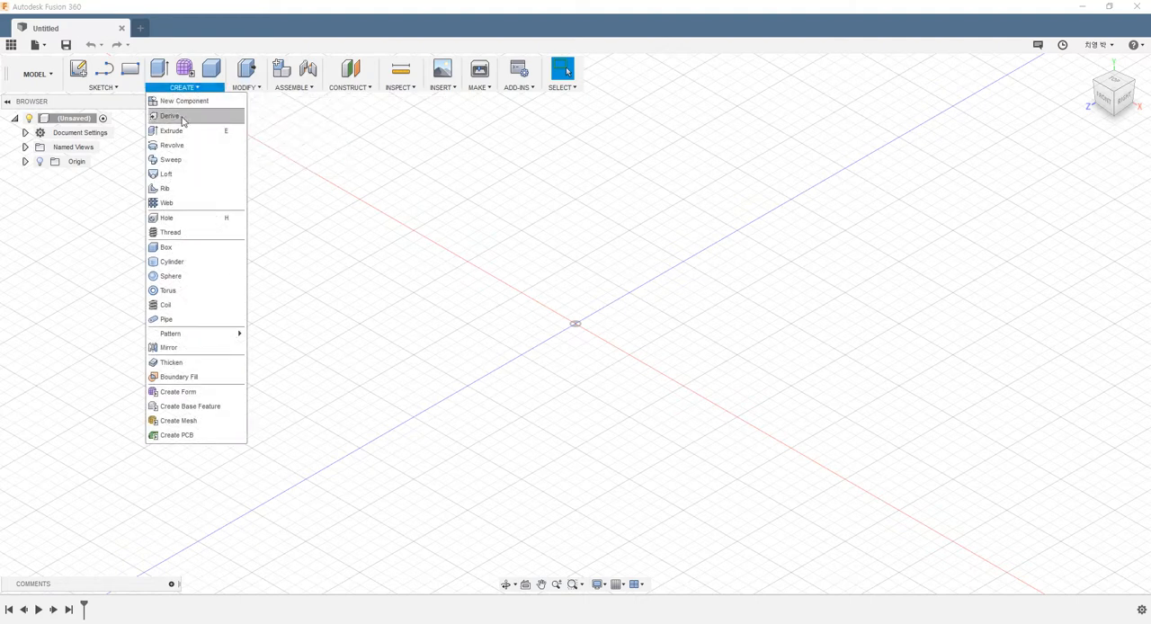
{"action": "left_click", "coordinate": [175, 248]}
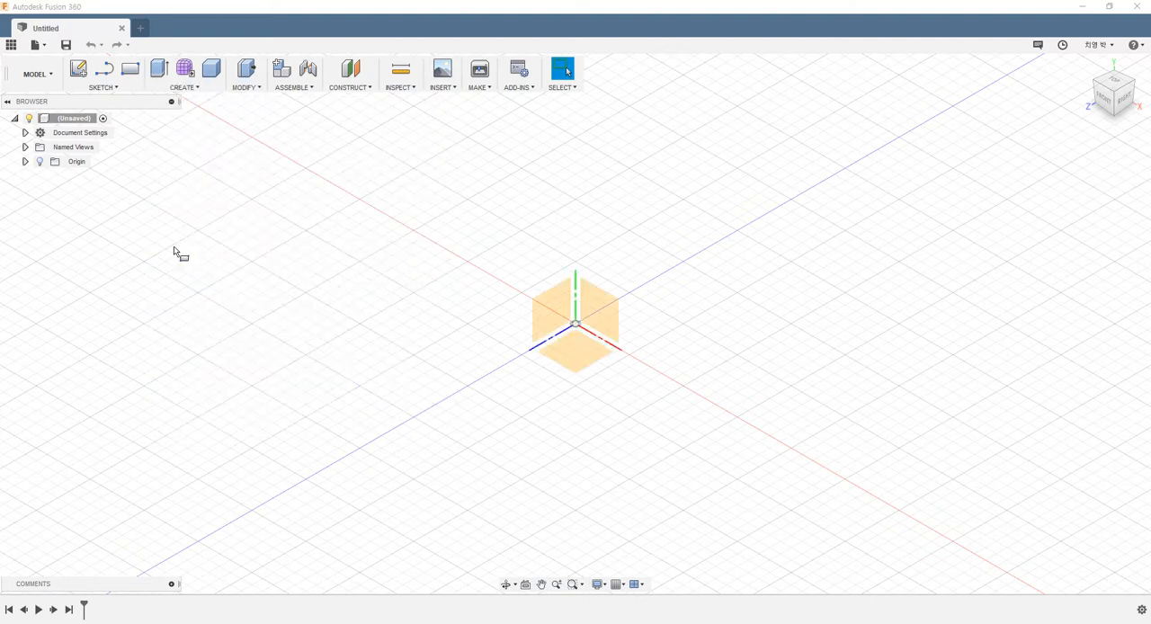
{"action": "left_click", "coordinate": [584, 362]}
{"action": "left_click", "coordinate": [576, 326]}
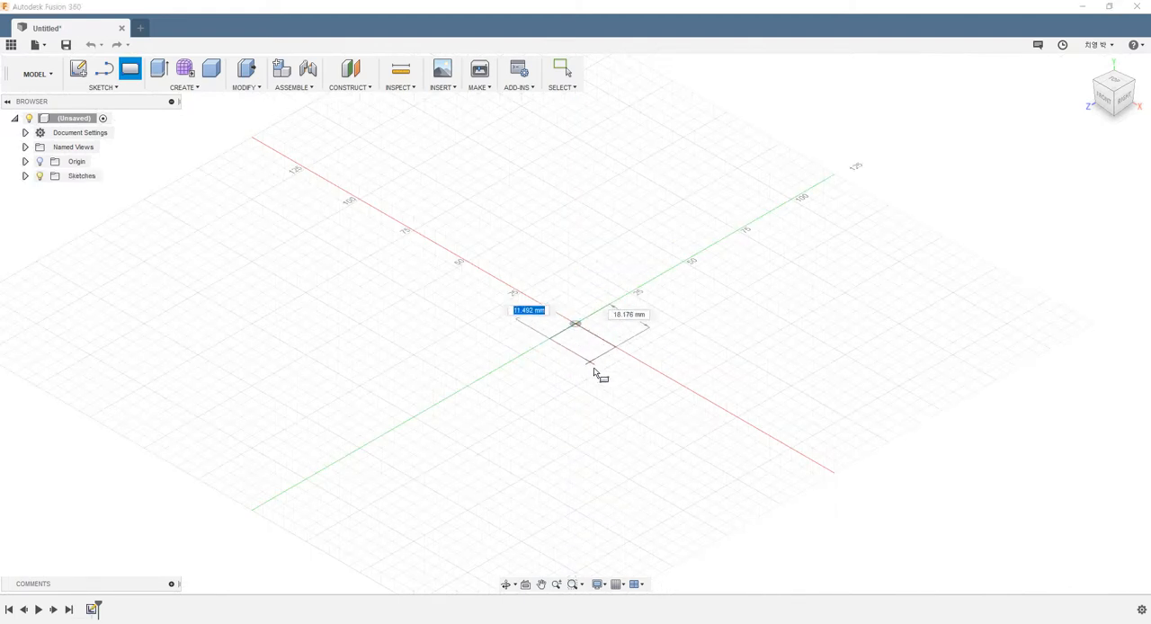
{"action": "left_click", "coordinate": [608, 419]}
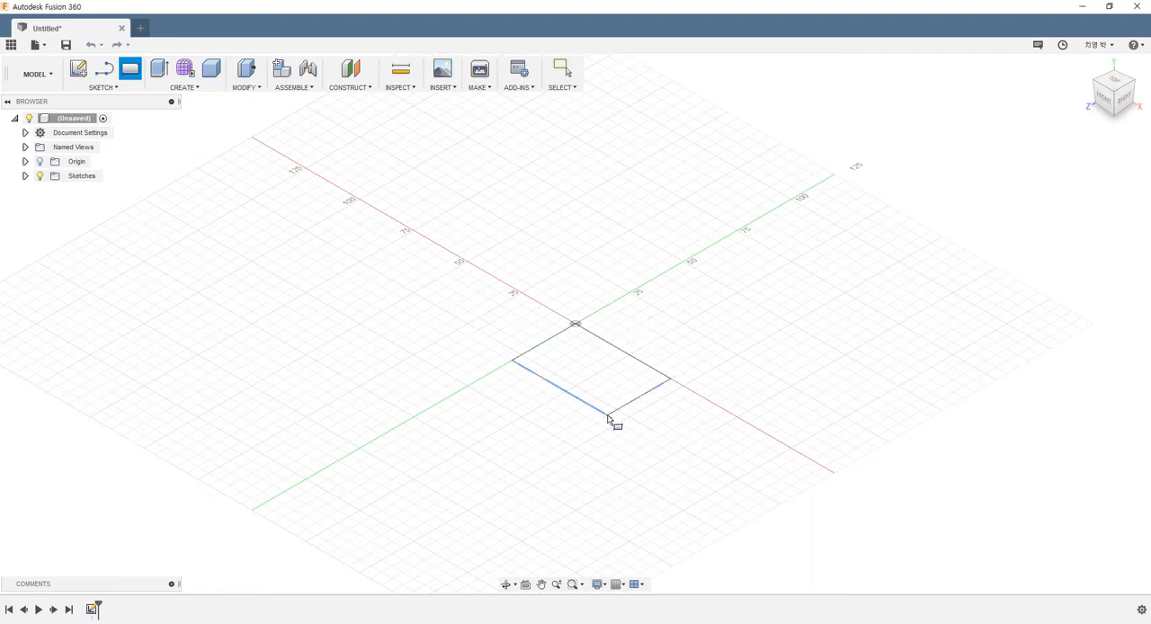
{"action": "left_click_drag", "start_coordinate": [584, 309], "coordinate": [584, 285]}
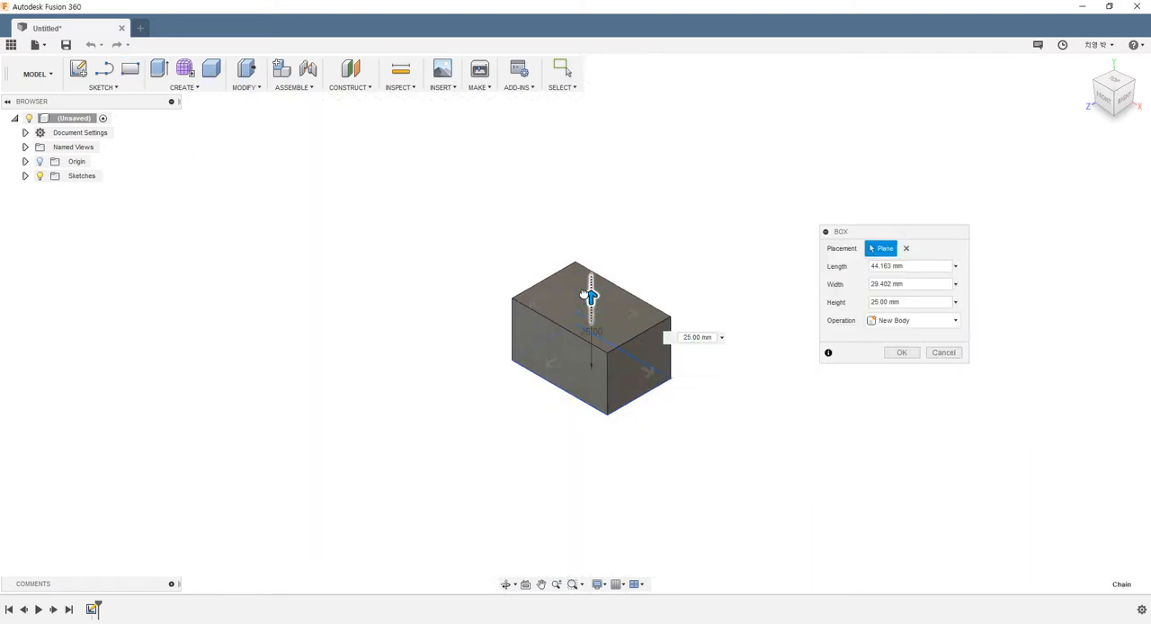
{"action": "left_click", "coordinate": [901, 353]}
Step: Draw a second box on the first box's top face, about 24 by 56 mm, overhanging the front and extending 15 mm downward
{"action": "scroll", "coordinate": [717, 267], "scroll_direction": "down", "scroll_amount": 2}
{"action": "scroll", "coordinate": [729, 326], "scroll_direction": "up", "scroll_amount": 2}
{"action": "middle_click_drag", "start_coordinate": [729, 322], "coordinate": [734, 320], "text": "shift"}
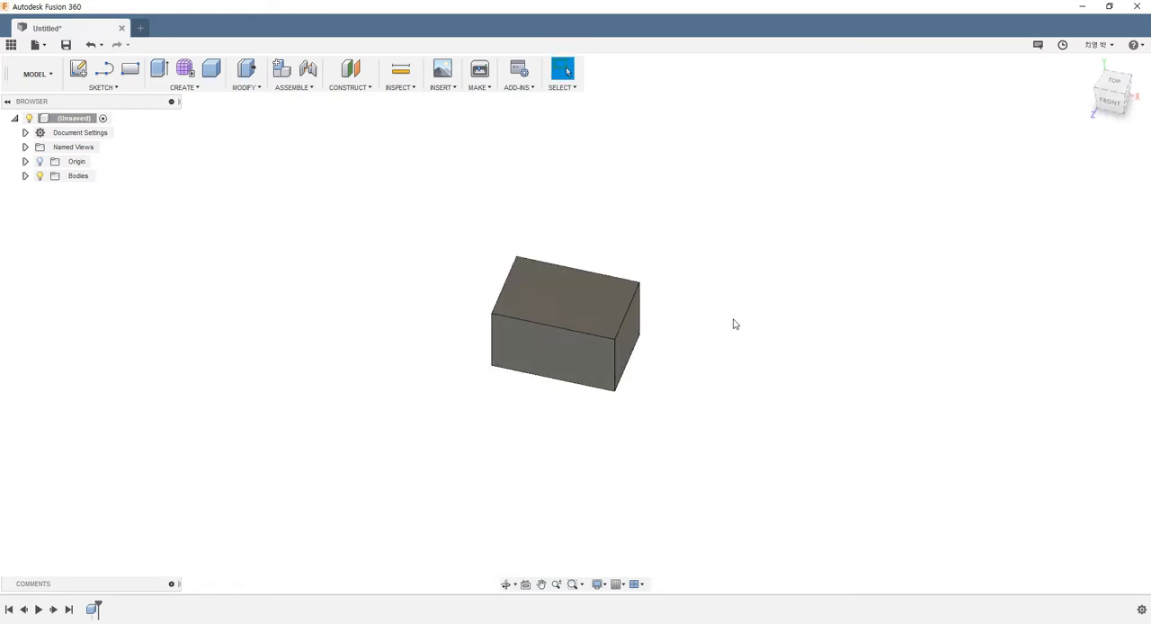
{"action": "left_click", "coordinate": [200, 89]}
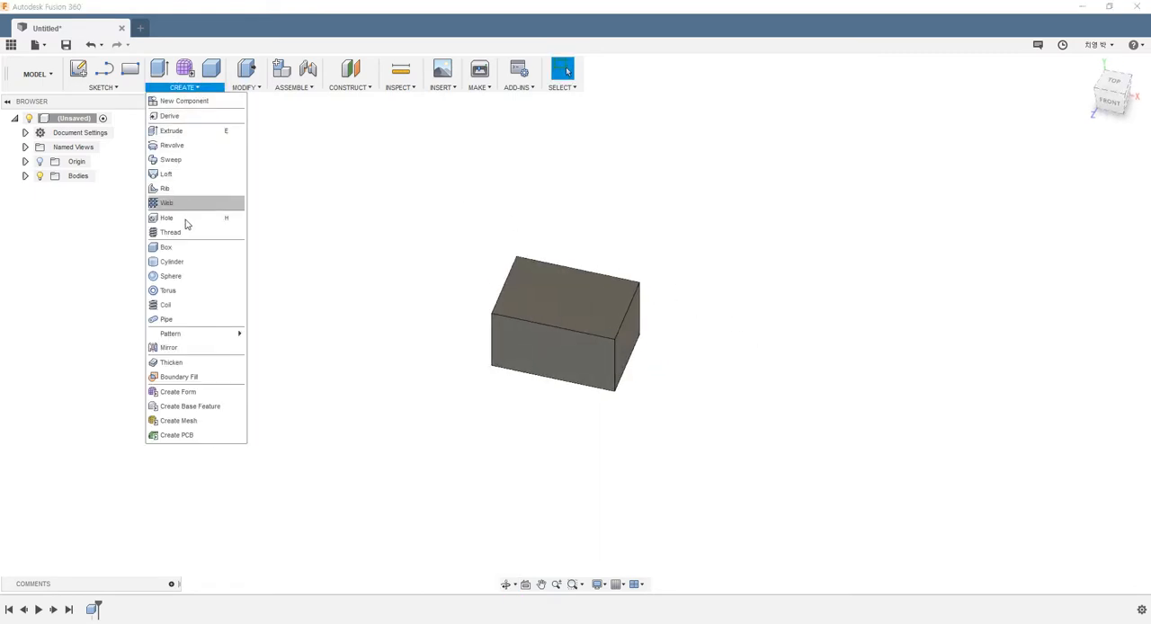
{"action": "left_click", "coordinate": [167, 248]}
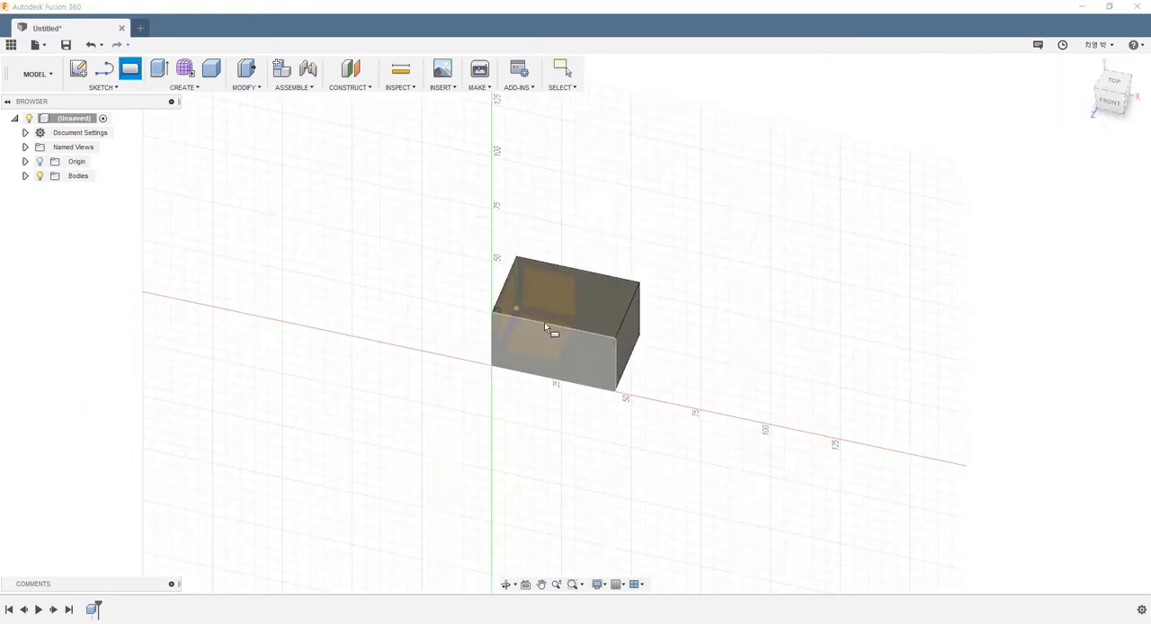
{"action": "left_click", "coordinate": [550, 312]}
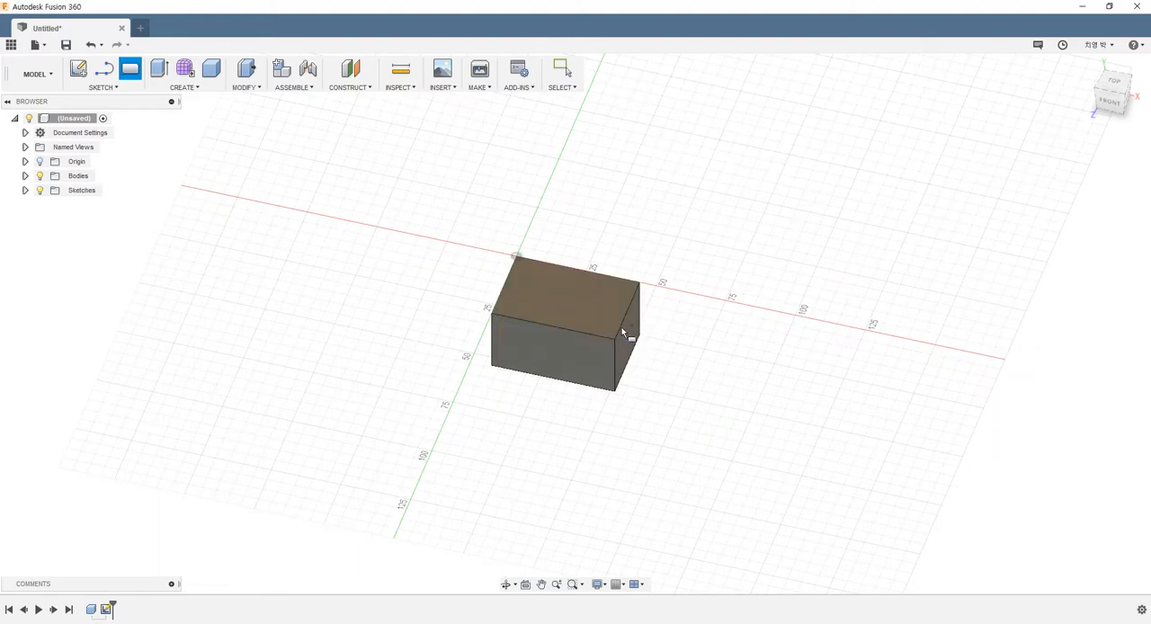
{"action": "left_click", "coordinate": [532, 293]}
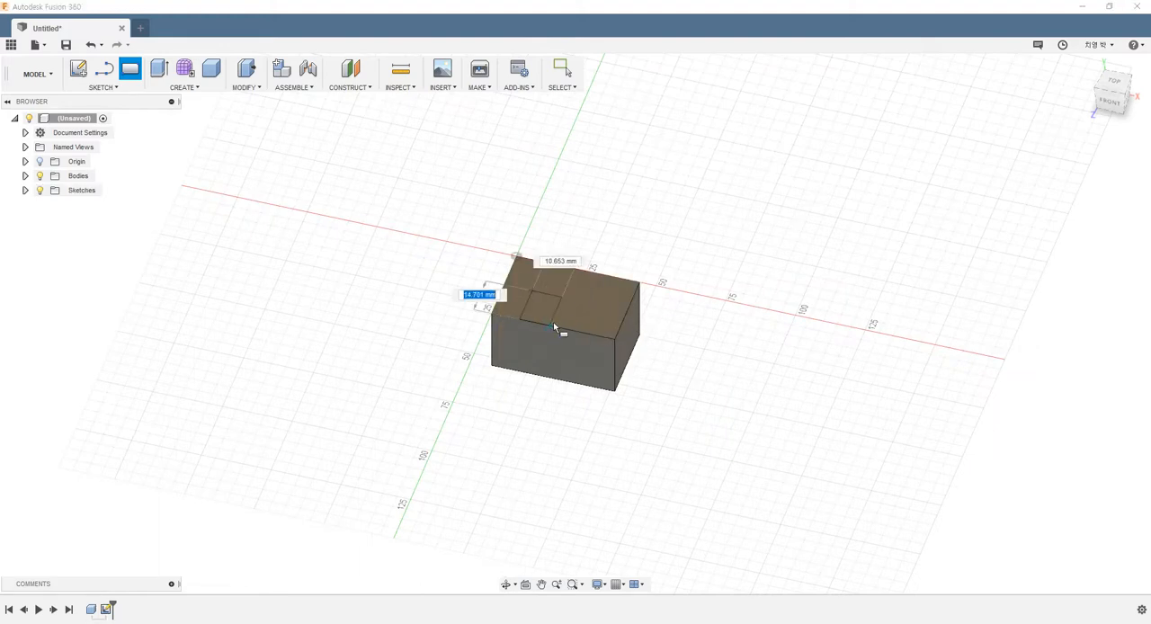
{"action": "left_click", "coordinate": [558, 419]}
{"action": "middle_click_drag", "start_coordinate": [644, 338], "coordinate": [717, 279], "text": "shift"}
{"action": "left_click_drag", "start_coordinate": [568, 311], "coordinate": [574, 368]}
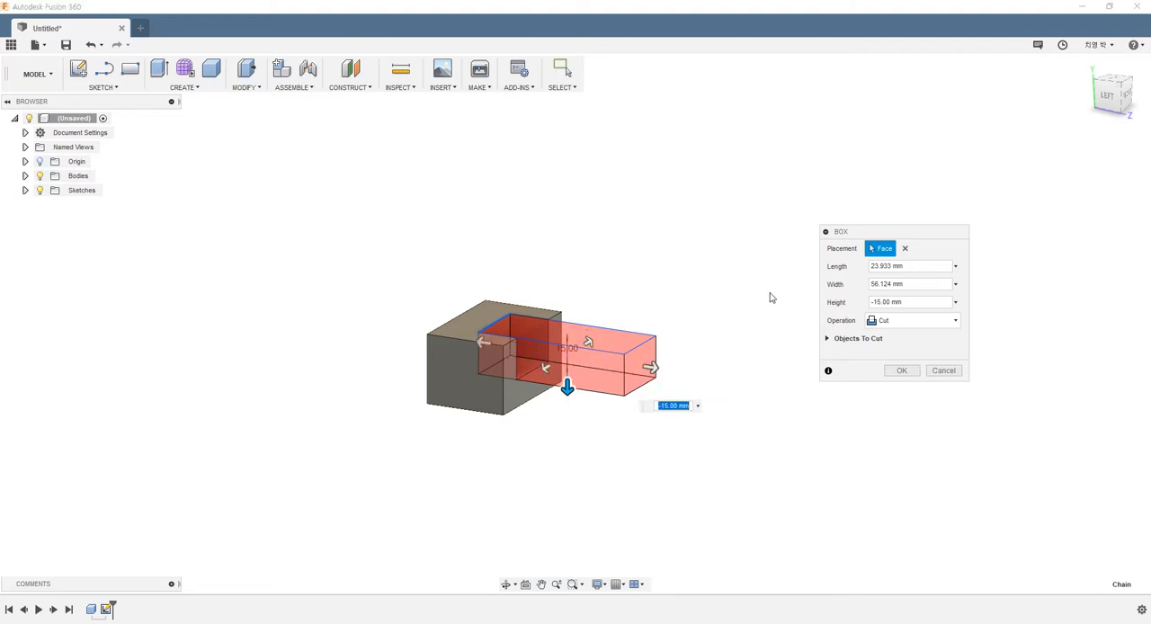
Step: Set the second box's operation to New Body and create it
{"action": "middle_click_drag", "start_coordinate": [634, 269], "coordinate": [609, 275], "text": "shift"}
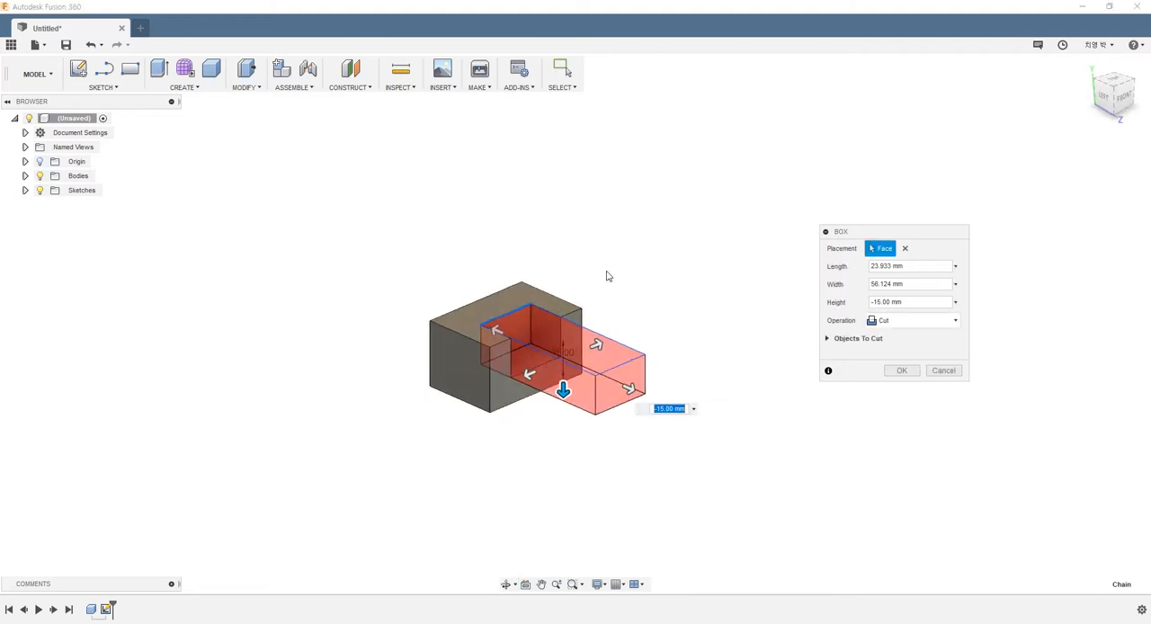
{"action": "left_click", "coordinate": [906, 321]}
{"action": "left_click", "coordinate": [902, 386]}
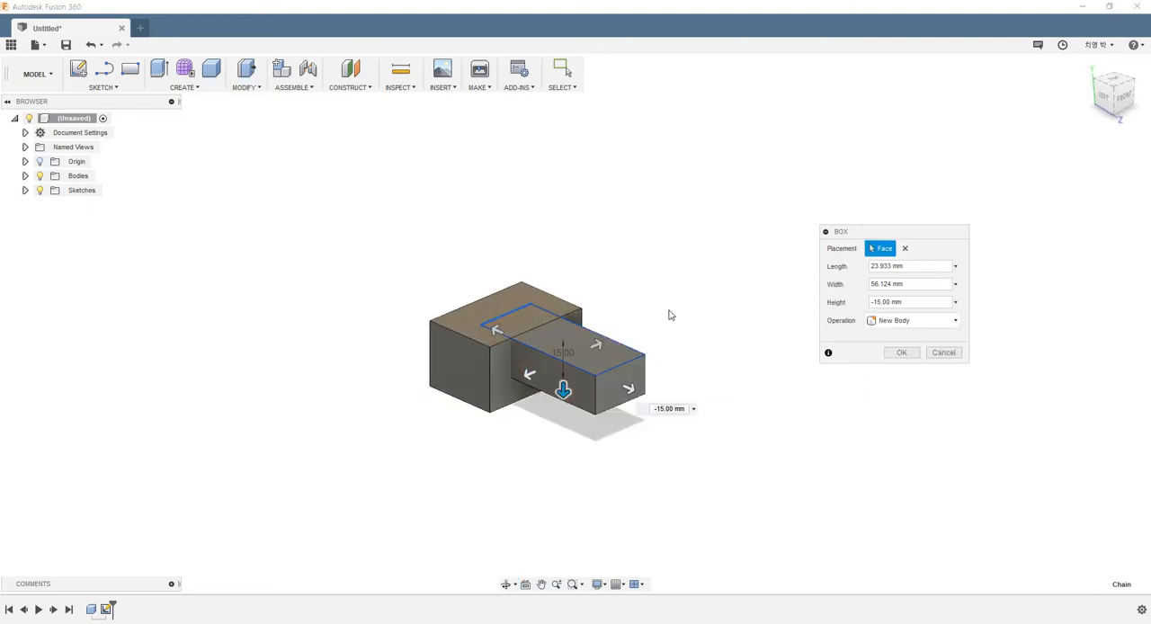
{"action": "middle_click_drag", "start_coordinate": [668, 294], "coordinate": [654, 288], "text": "shift"}
{"action": "scroll", "coordinate": [656, 287], "scroll_direction": "up", "scroll_amount": 5}
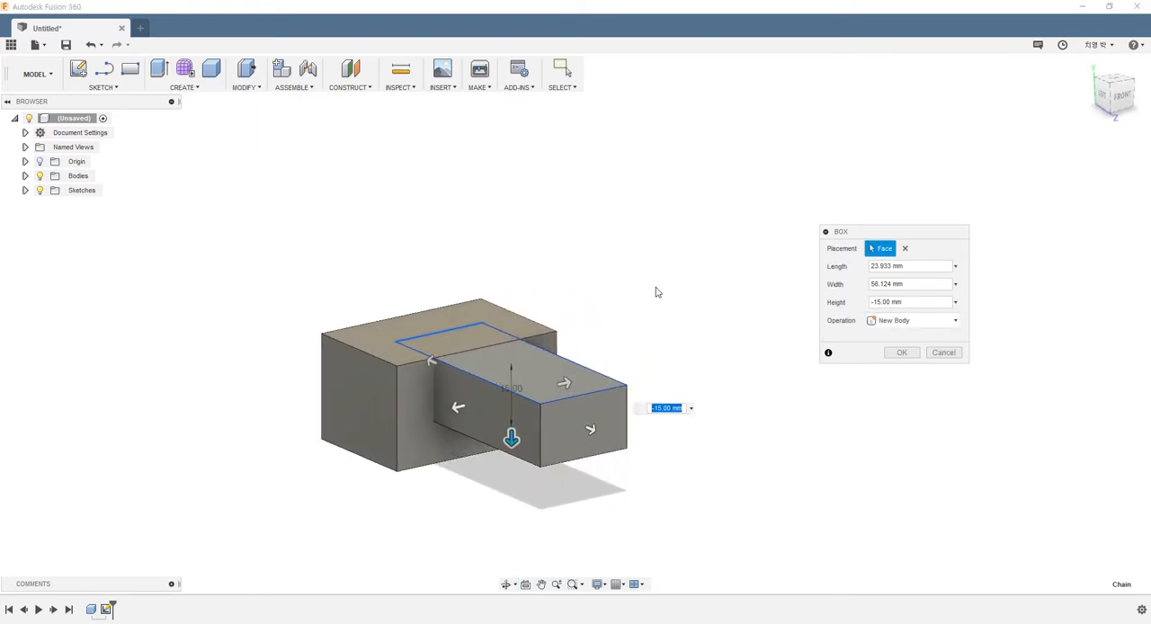
{"action": "left_click", "coordinate": [895, 355]}
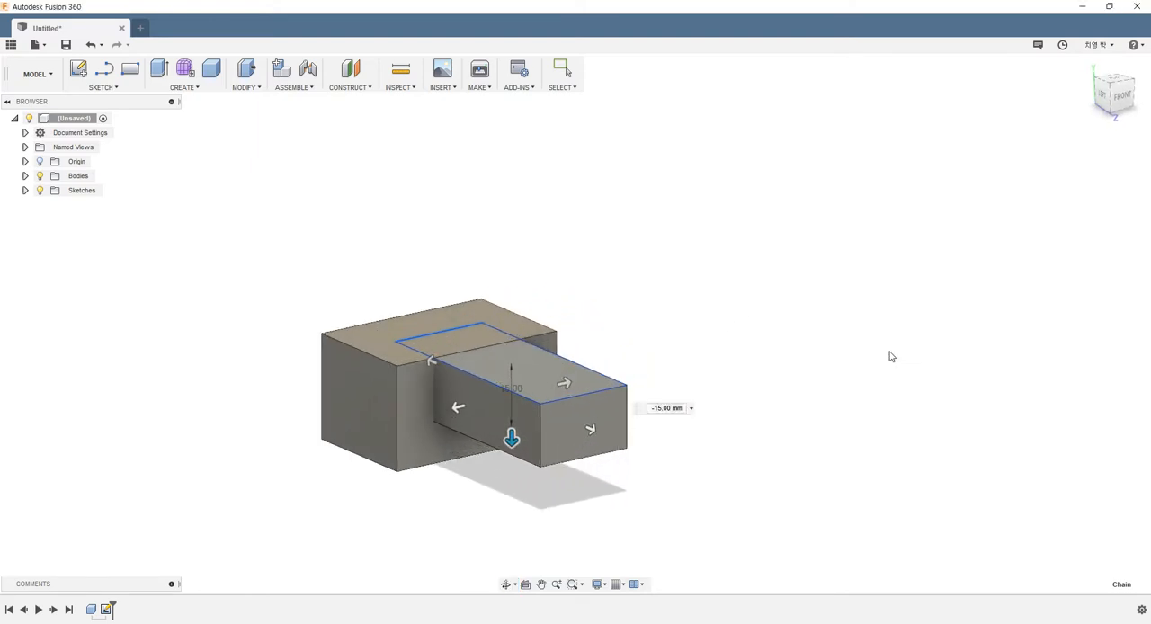
Step: Examine the two overlapping boxes, highlighting each body separately and viewing how they intersect
{"action": "mouse_move", "coordinate": [702, 312]}
{"action": "middle_mouse_down", "text": "shift"}
{"action": "mouse_move", "coordinate": [646, 313]}
{"action": "mouse_move", "coordinate": [670, 349]}
{"action": "middle_mouse_up", "text": "shift"}
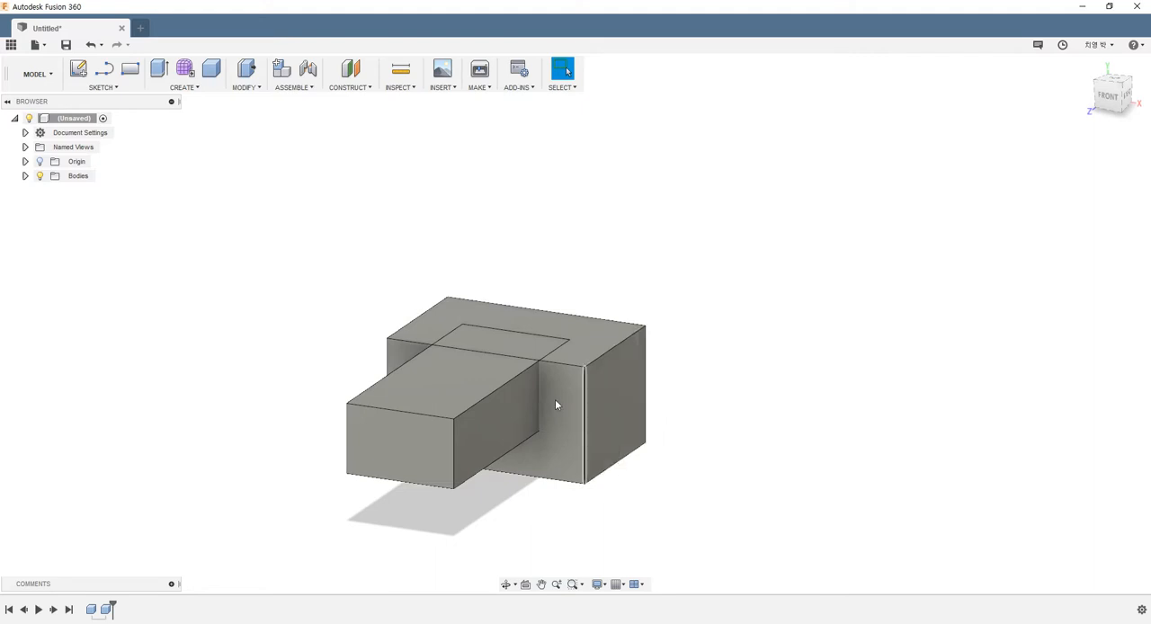
{"action": "middle_click_drag", "start_coordinate": [458, 260], "coordinate": [252, 259], "text": "shift"}
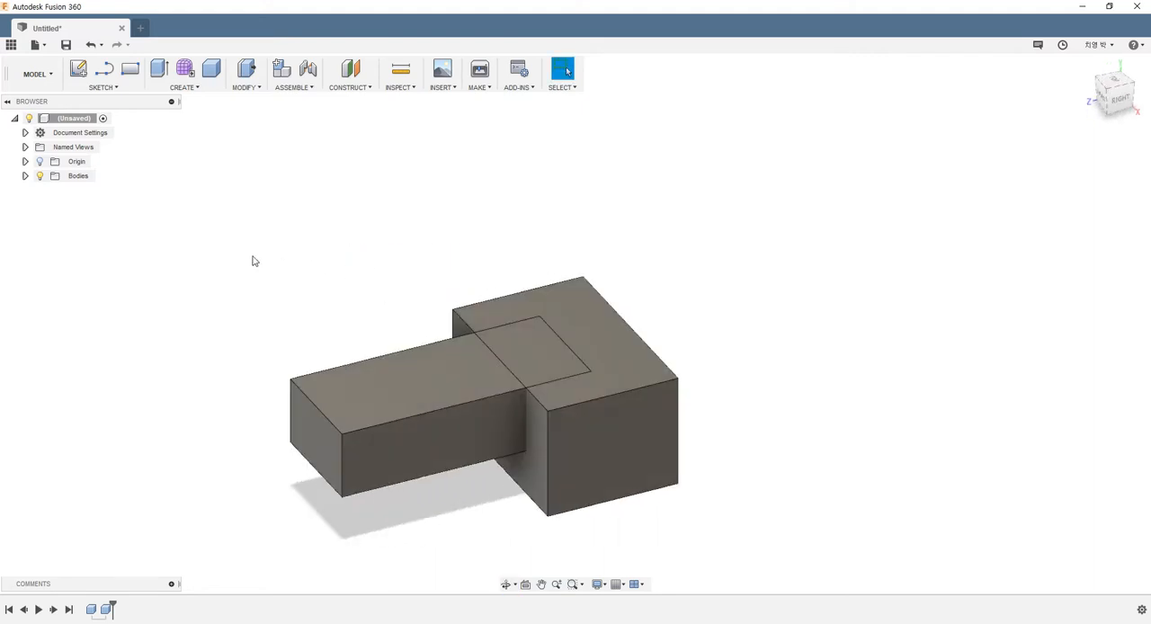
{"action": "left_click", "coordinate": [25, 175]}
{"action": "left_click", "coordinate": [87, 190]}
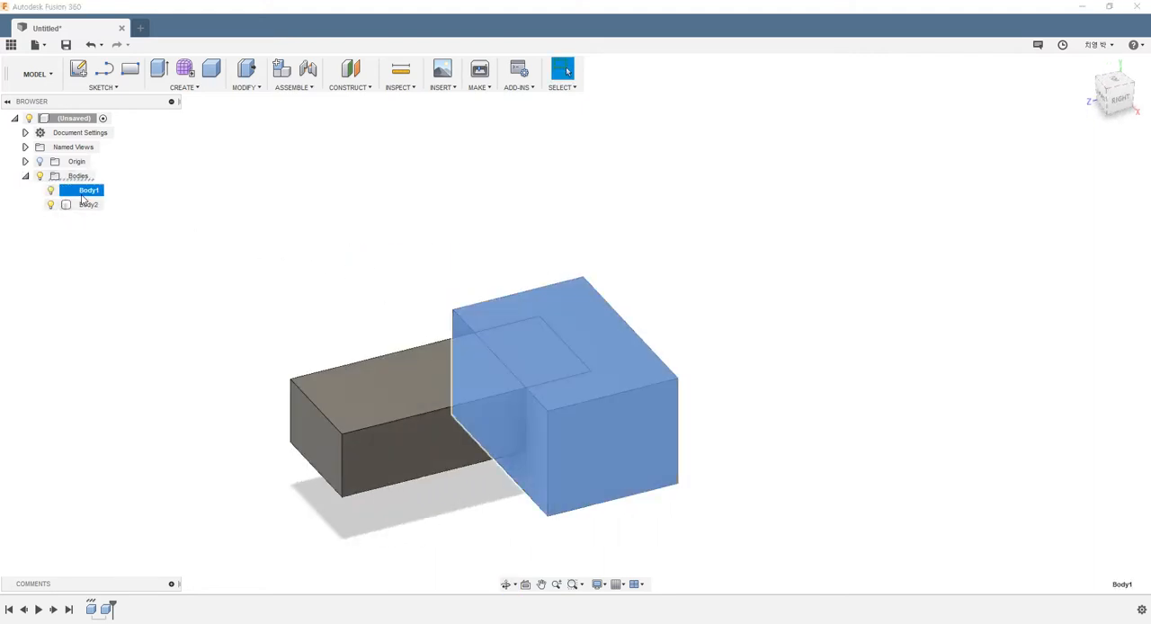
{"action": "left_click", "coordinate": [319, 313]}
{"action": "left_click", "coordinate": [88, 204]}
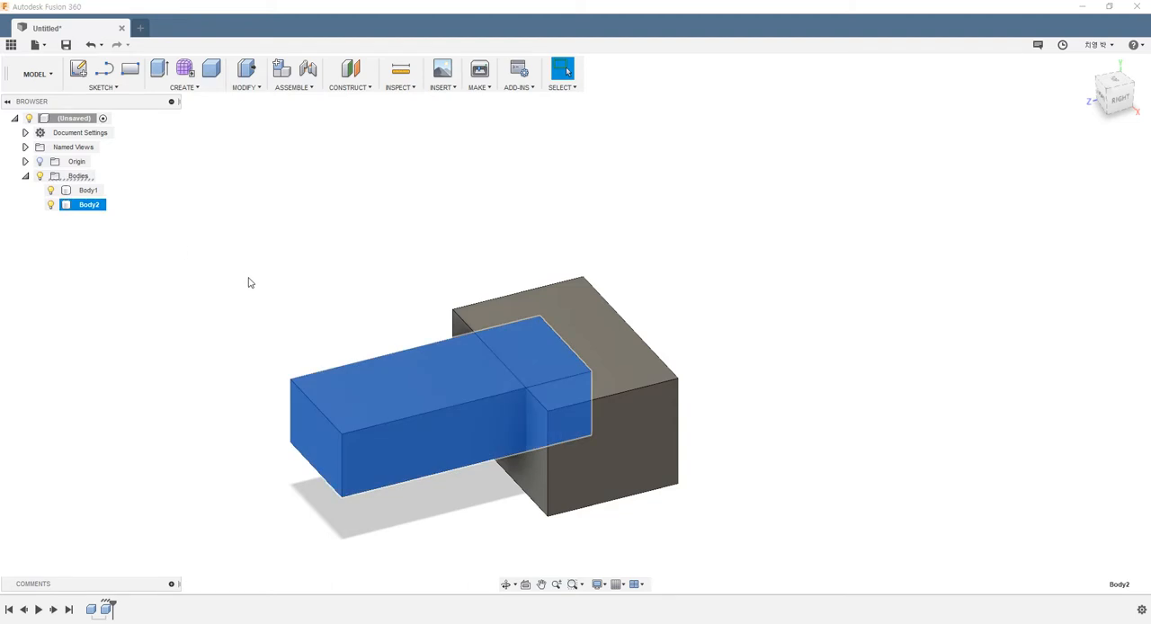
{"action": "left_click", "coordinate": [395, 267]}
{"action": "middle_click_drag", "start_coordinate": [490, 276], "coordinate": [491, 289], "text": "shift"}
{"action": "left_click_drag", "start_coordinate": [250, 229], "coordinate": [721, 565]}
{"action": "left_click", "coordinate": [742, 482]}
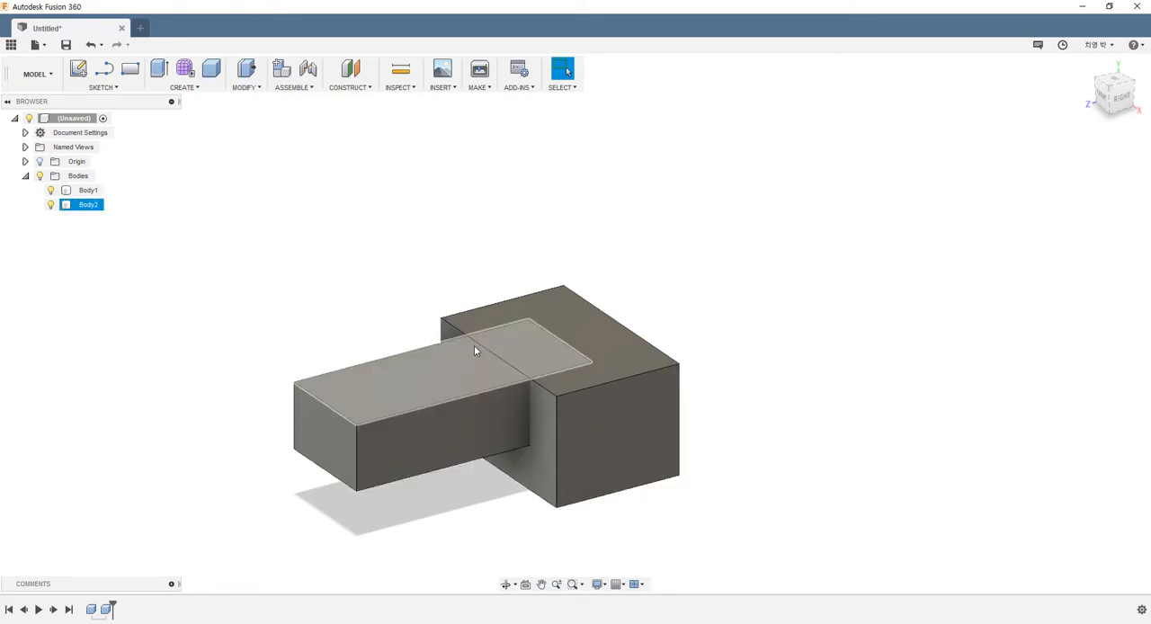
{"action": "middle_click_drag", "start_coordinate": [572, 332], "coordinate": [530, 368], "text": "shift"}
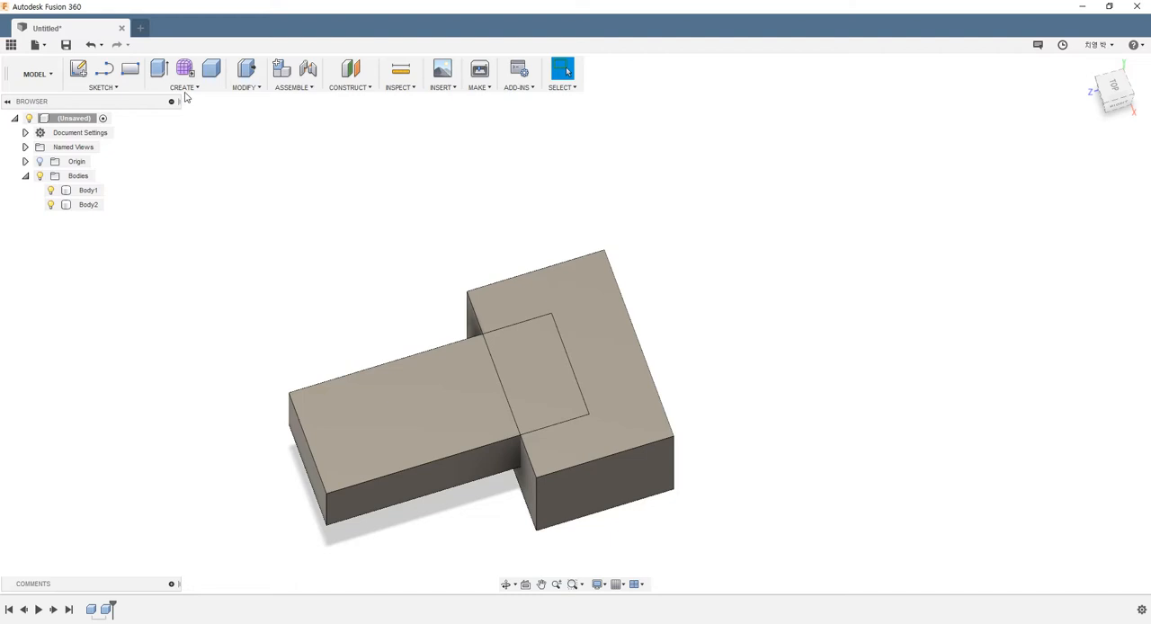
Step: Combine the long second box into the first box using Join, with New Component and Keep Tools off
{"action": "left_click", "coordinate": [243, 87]}
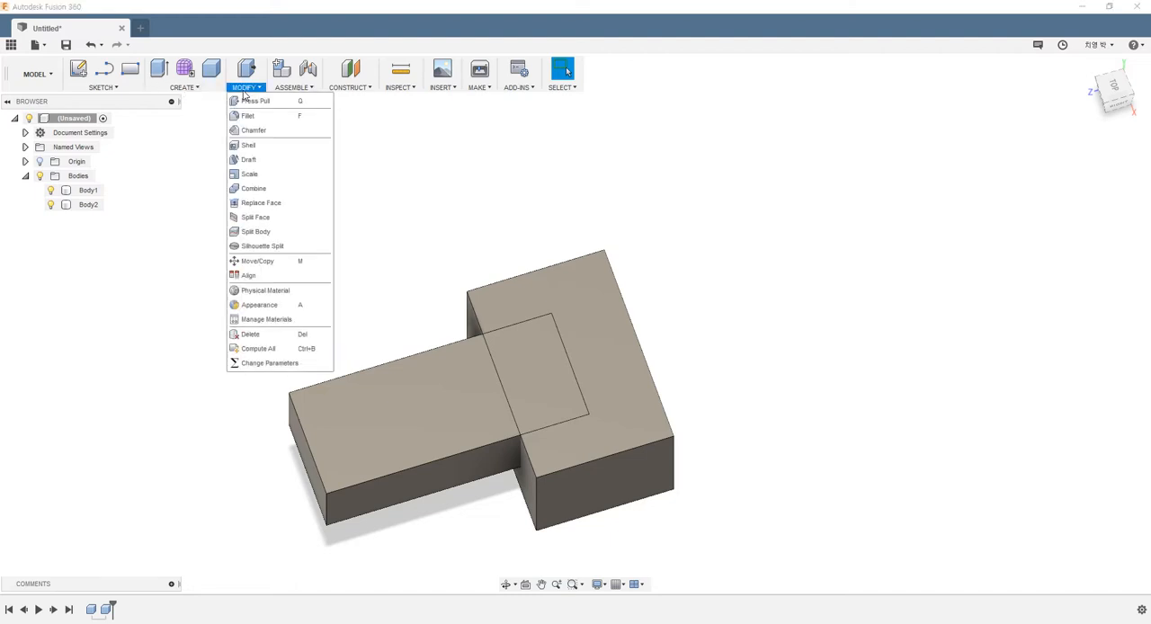
{"action": "left_click", "coordinate": [254, 188]}
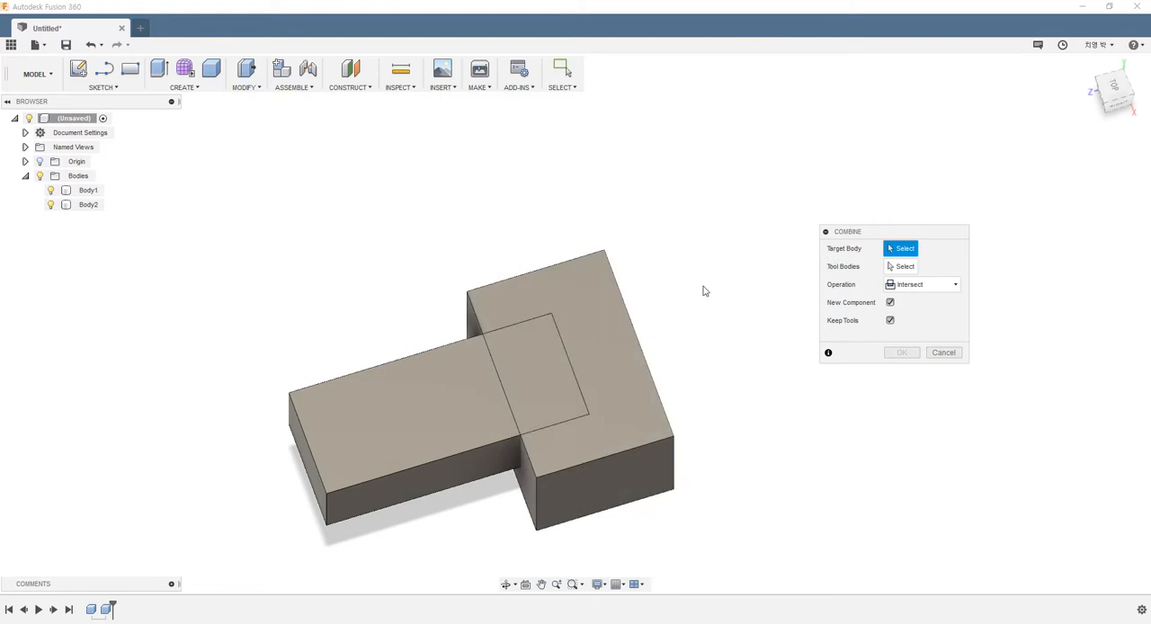
{"action": "left_click", "coordinate": [612, 300]}
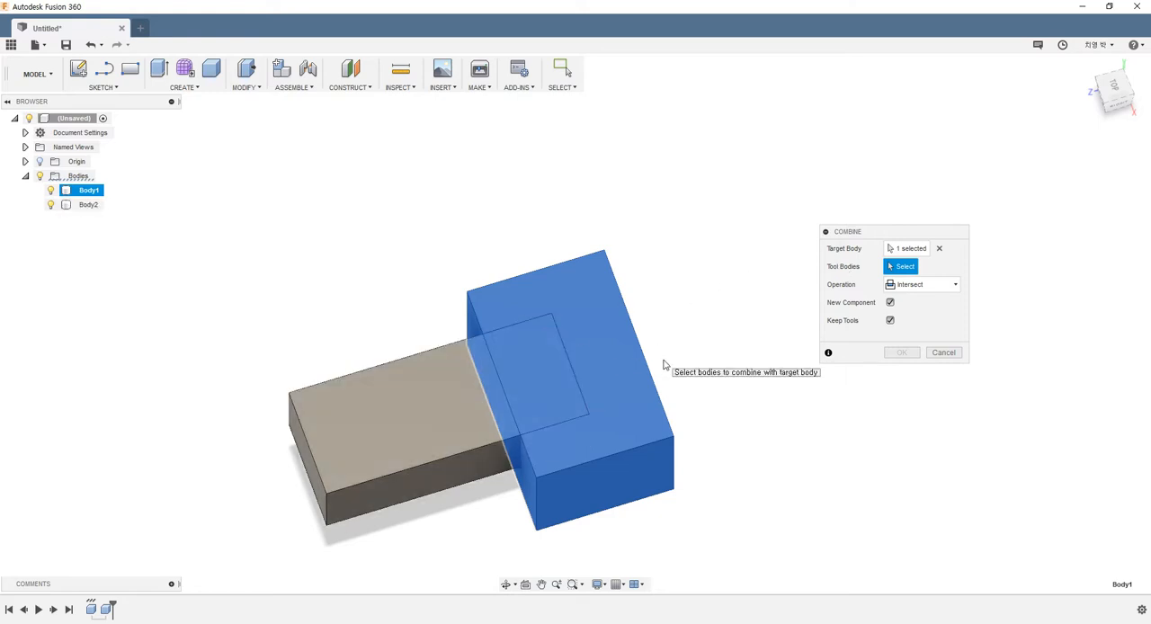
{"action": "left_click", "coordinate": [455, 465]}
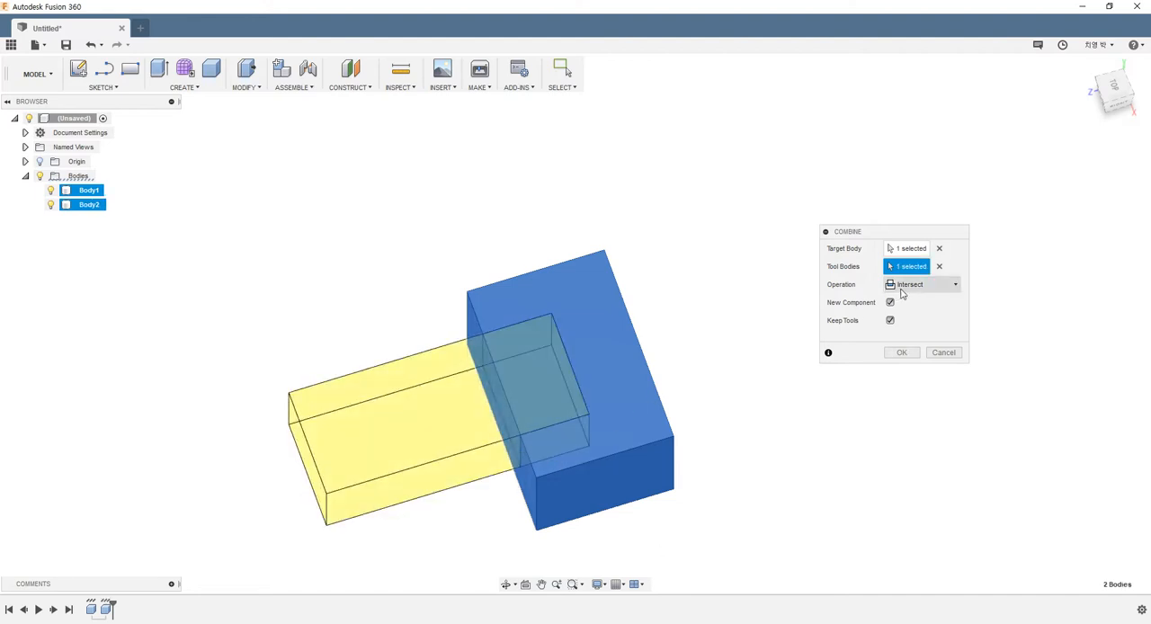
{"action": "left_click", "coordinate": [902, 291]}
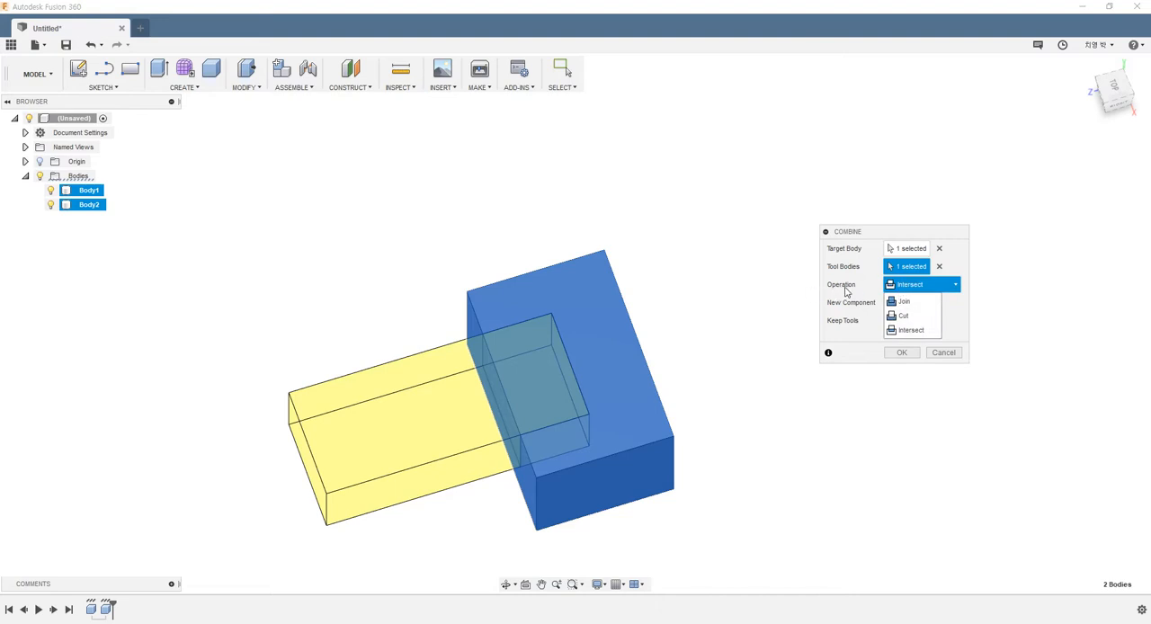
{"action": "left_click", "coordinate": [908, 302]}
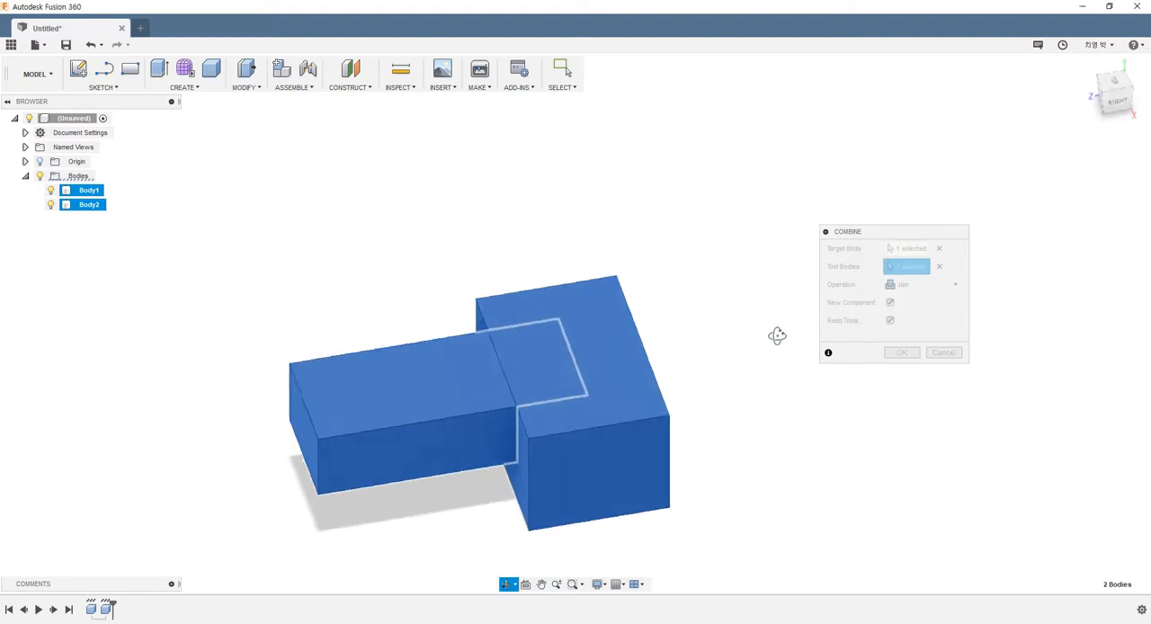
{"action": "left_click", "coordinate": [890, 354]}
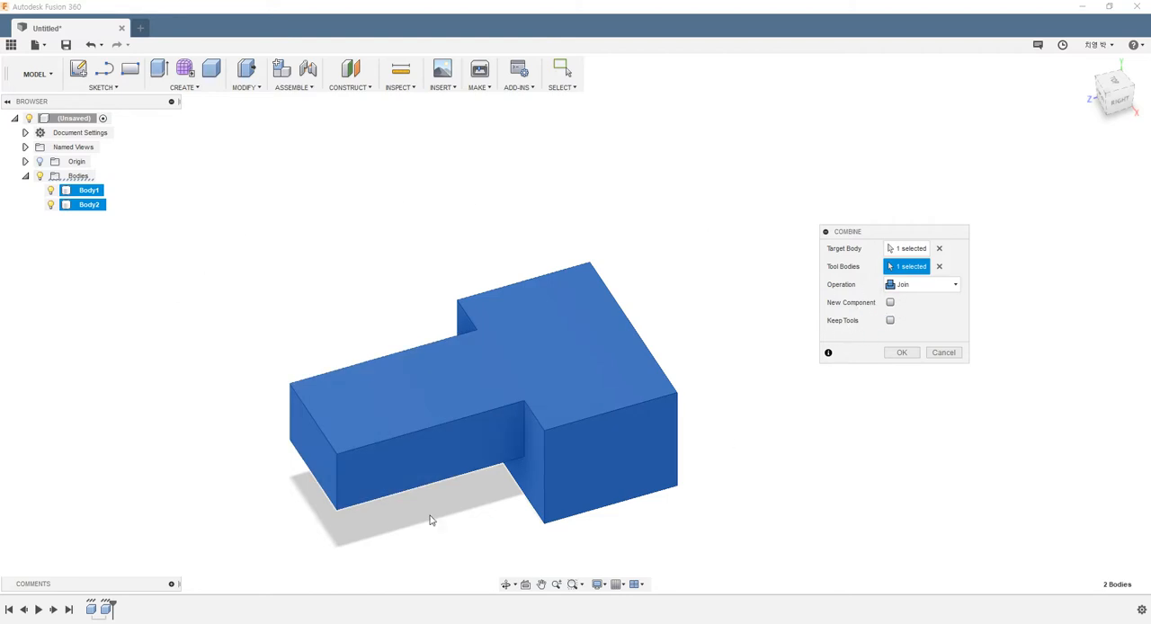
{"action": "left_click", "coordinate": [901, 353]}
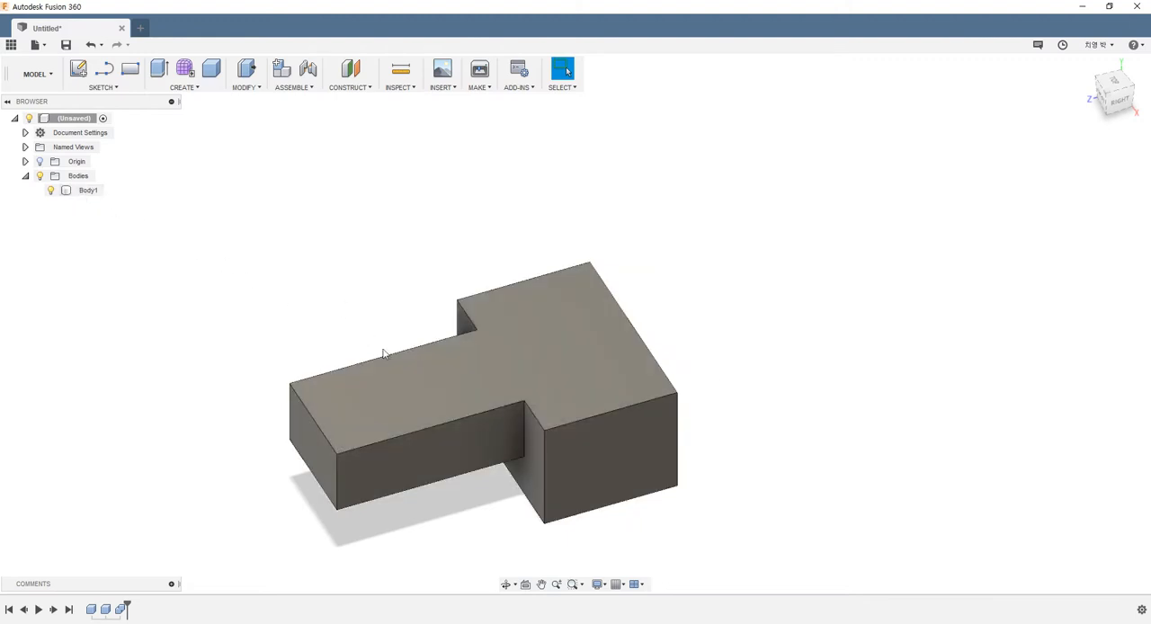
Step: Examine the joined body from several angles, checking its step face, side face and top face
{"action": "middle_click_drag", "start_coordinate": [456, 380], "coordinate": [545, 348], "text": "shift"}
{"action": "scroll", "coordinate": [491, 405], "scroll_direction": "up", "scroll_amount": 3}
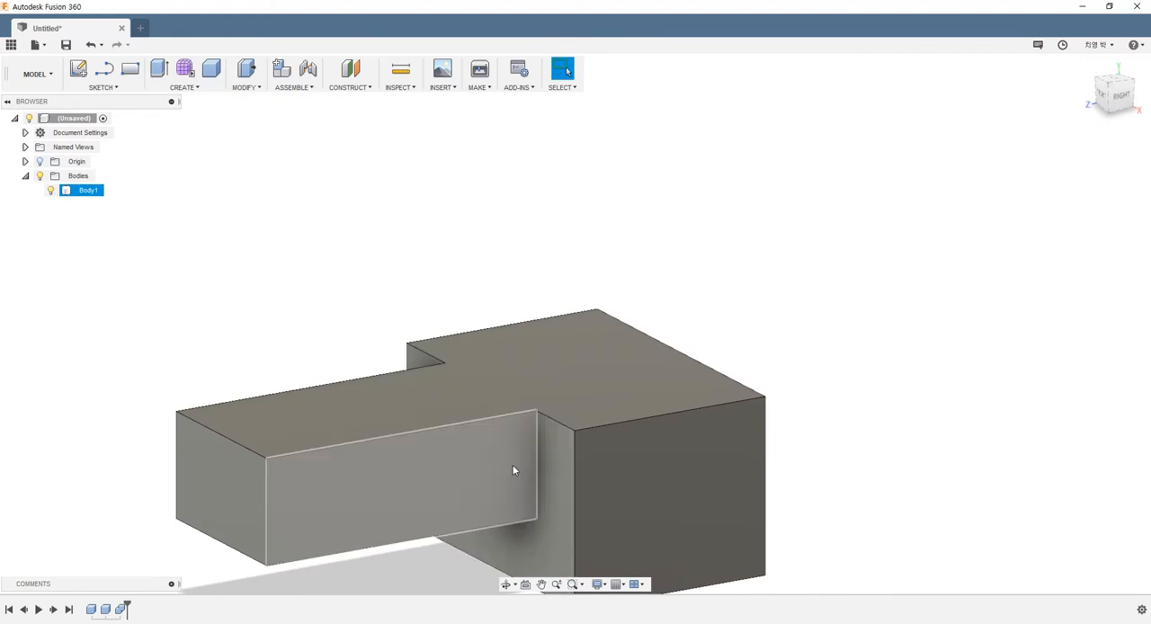
{"action": "left_click", "coordinate": [563, 469]}
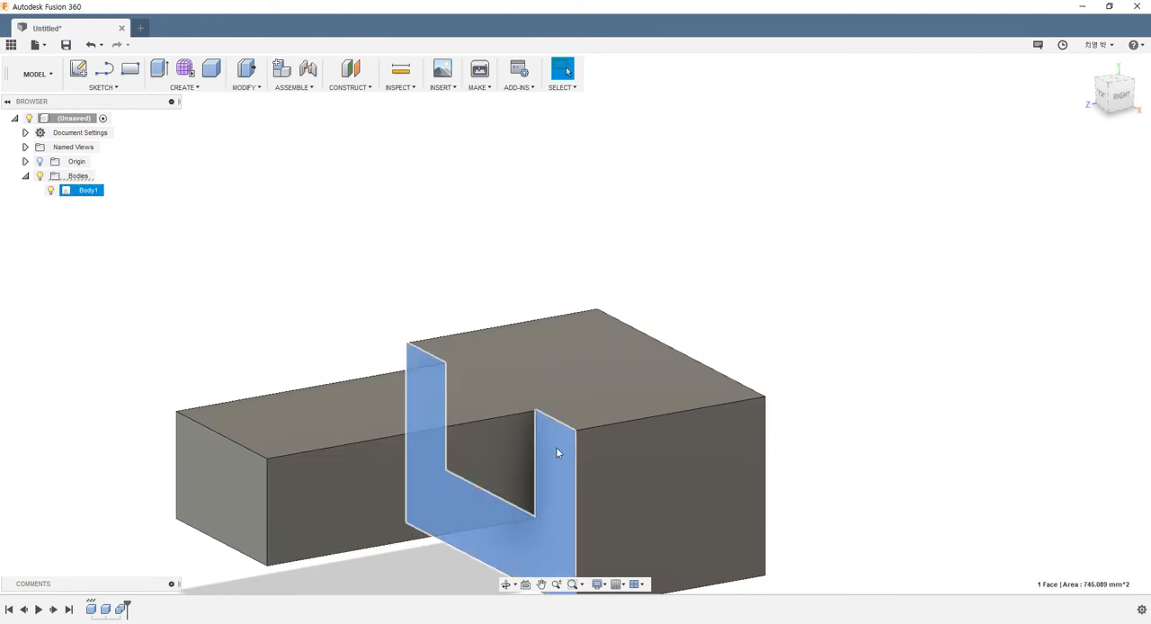
{"action": "left_click", "coordinate": [470, 461]}
{"action": "left_click", "coordinate": [522, 351]}
{"action": "middle_click_drag", "start_coordinate": [522, 351], "coordinate": [476, 338], "text": "shift"}
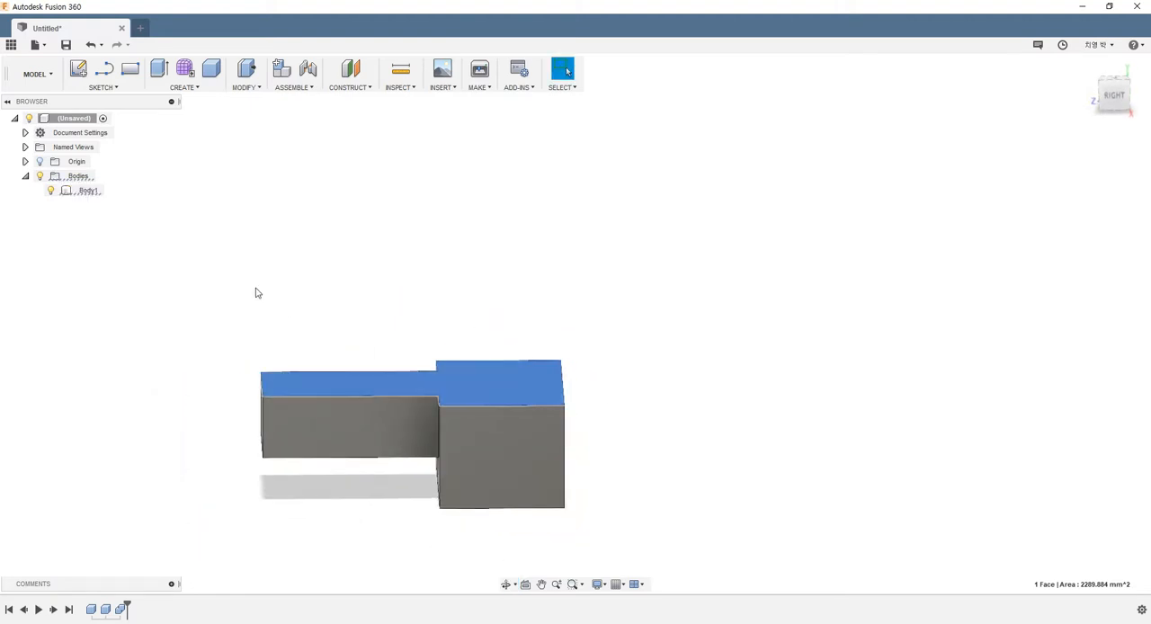
{"action": "left_click", "coordinate": [293, 276]}
{"action": "middle_click_drag", "start_coordinate": [293, 275], "coordinate": [389, 294], "text": "shift"}
{"action": "scroll", "coordinate": [404, 315], "scroll_direction": "down", "scroll_amount": 3}
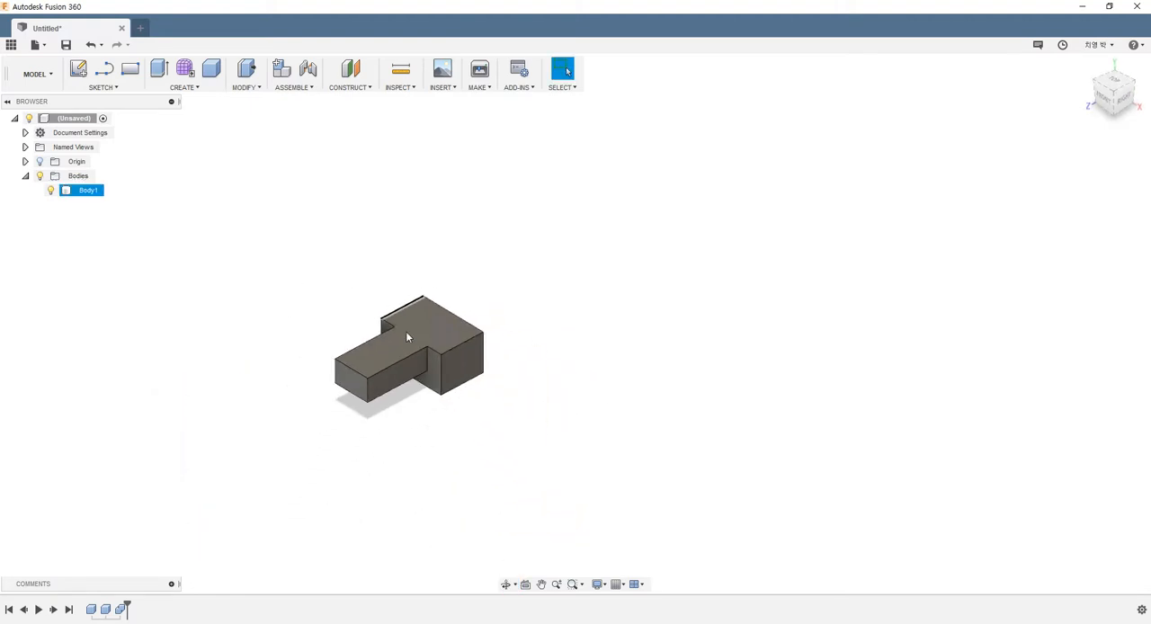
{"action": "scroll", "coordinate": [410, 332], "scroll_direction": "up", "scroll_amount": 4}
{"action": "scroll", "coordinate": [421, 337], "scroll_direction": "down", "scroll_amount": 1}
{"action": "middle_click_drag", "start_coordinate": [410, 336], "coordinate": [362, 346], "text": "shift"}
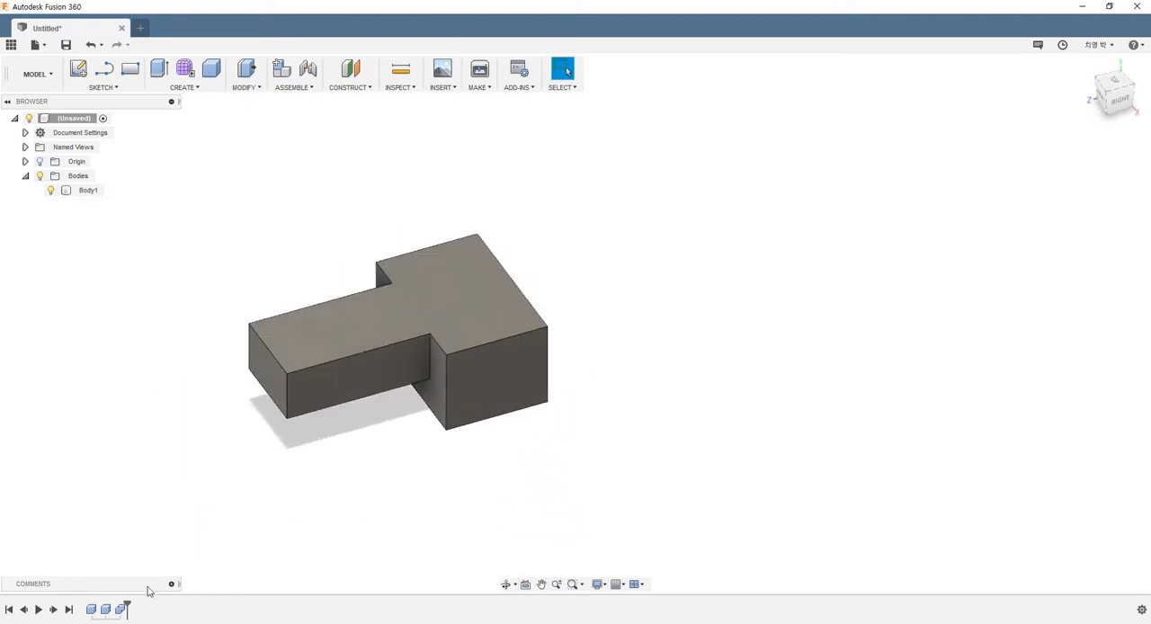
Step: Edit the Combine feature to turn on Keep Tools for the joined boxes
{"action": "left_click", "coordinate": [123, 610]}
{"action": "right_click", "coordinate": [123, 610]}
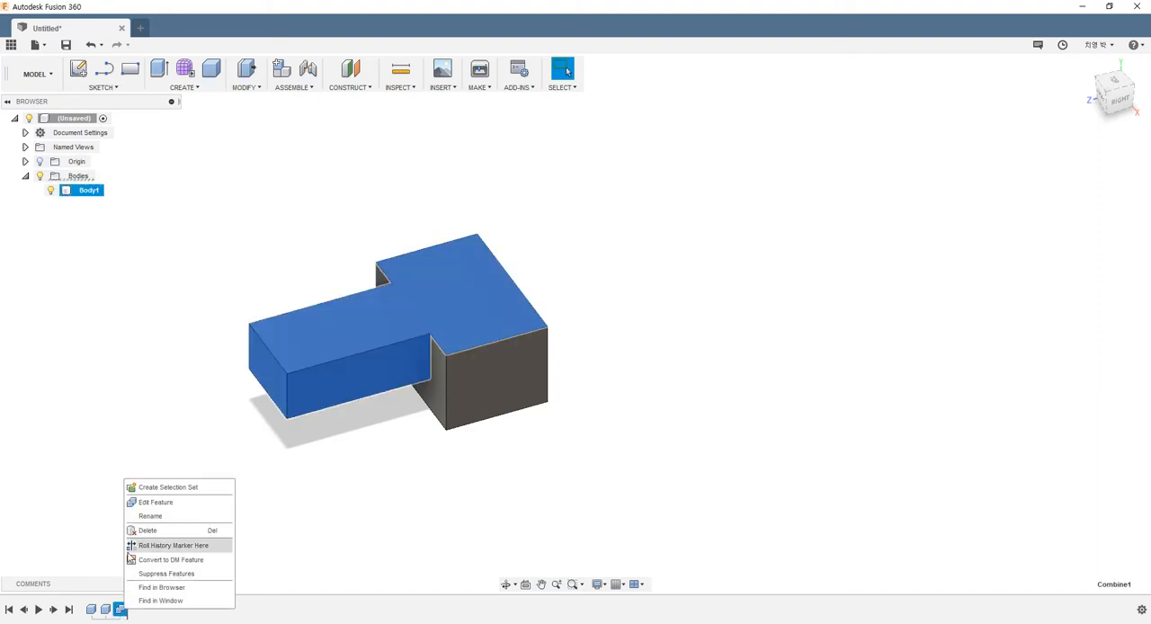
{"action": "left_click", "coordinate": [153, 502]}
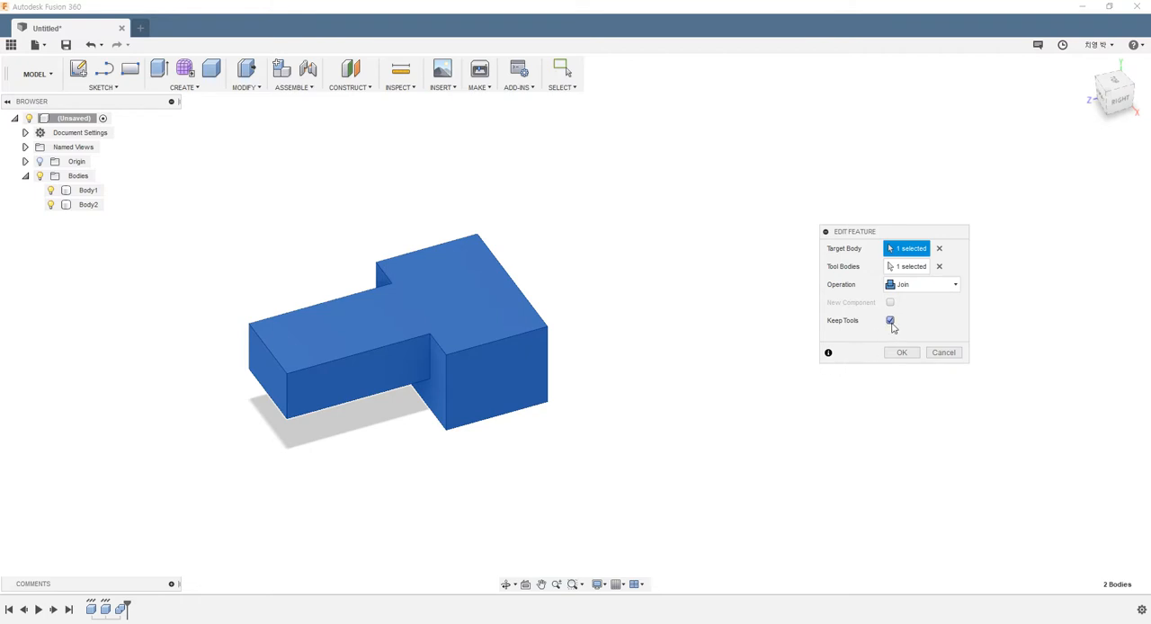
{"action": "left_click", "coordinate": [891, 321]}
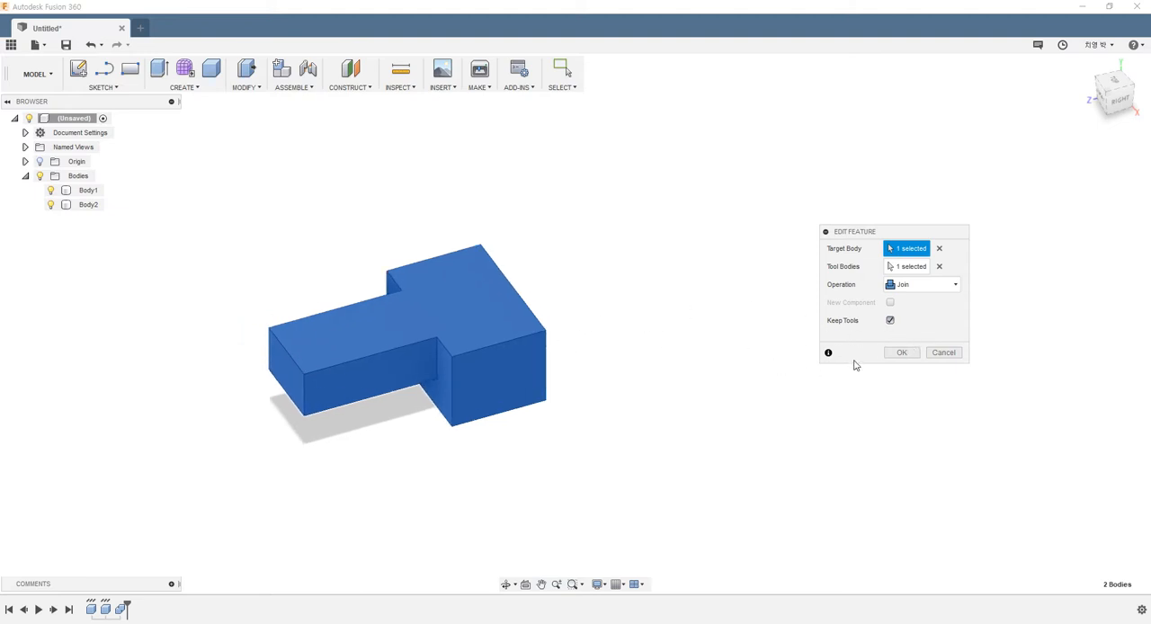
{"action": "left_click", "coordinate": [902, 353]}
Step: Inspect the joined body with its kept tool body, and reopen the Combine feature to turn Keep Tools off
{"action": "middle_click_drag", "start_coordinate": [657, 321], "coordinate": [465, 329], "text": "shift"}
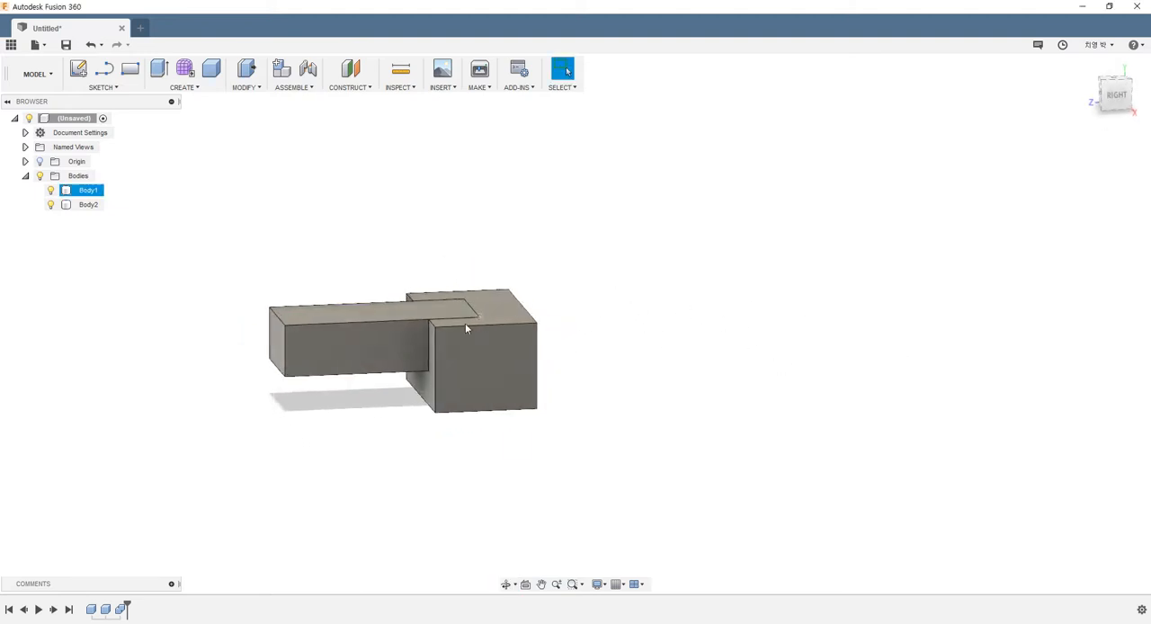
{"action": "middle_click_drag", "start_coordinate": [576, 313], "coordinate": [729, 365], "text": "shift"}
{"action": "scroll", "coordinate": [424, 299], "scroll_direction": "up", "scroll_amount": 2}
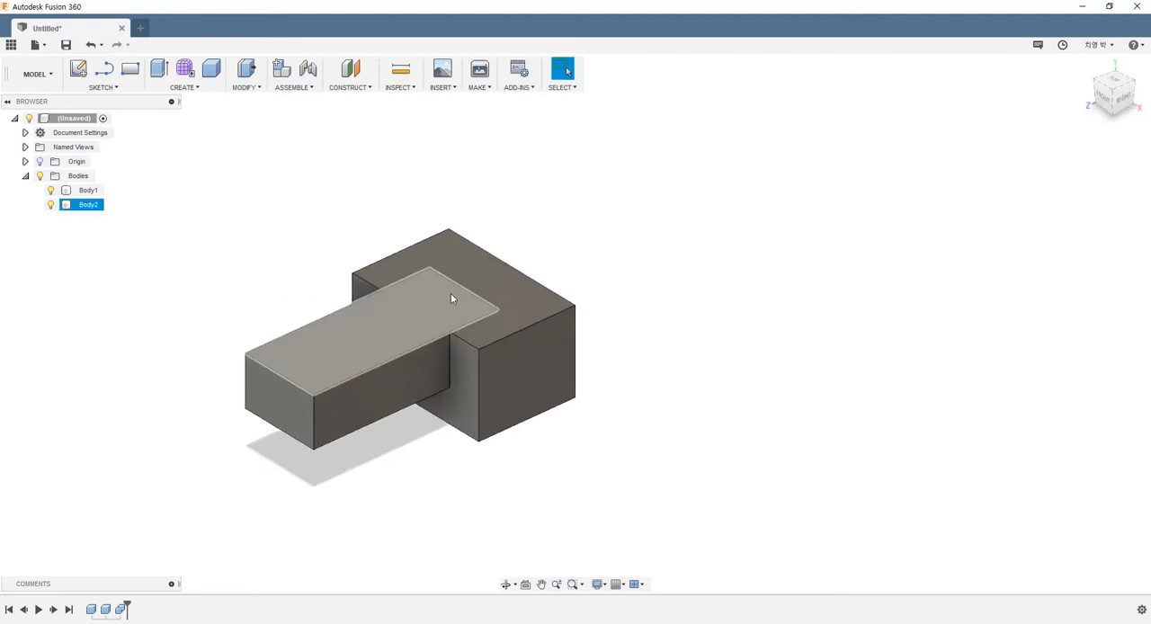
{"action": "middle_click_drag", "start_coordinate": [452, 298], "coordinate": [516, 317], "text": "shift"}
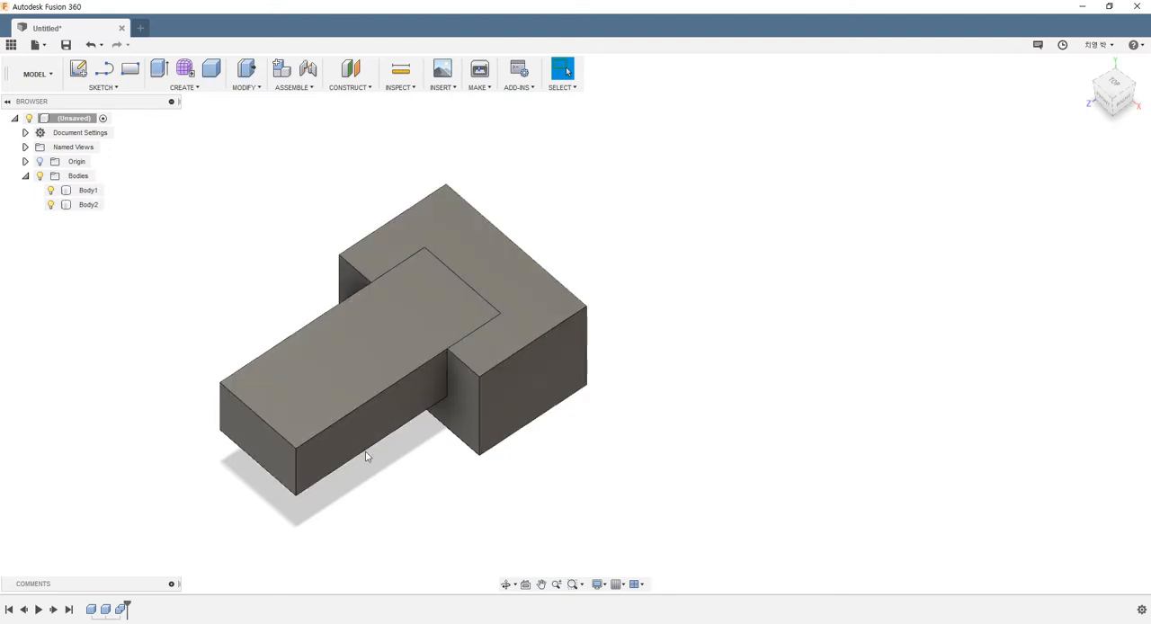
{"action": "middle_click_drag", "start_coordinate": [450, 312], "coordinate": [418, 295], "text": "shift"}
{"action": "left_click", "coordinate": [120, 612]}
{"action": "right_click", "coordinate": [121, 611]}
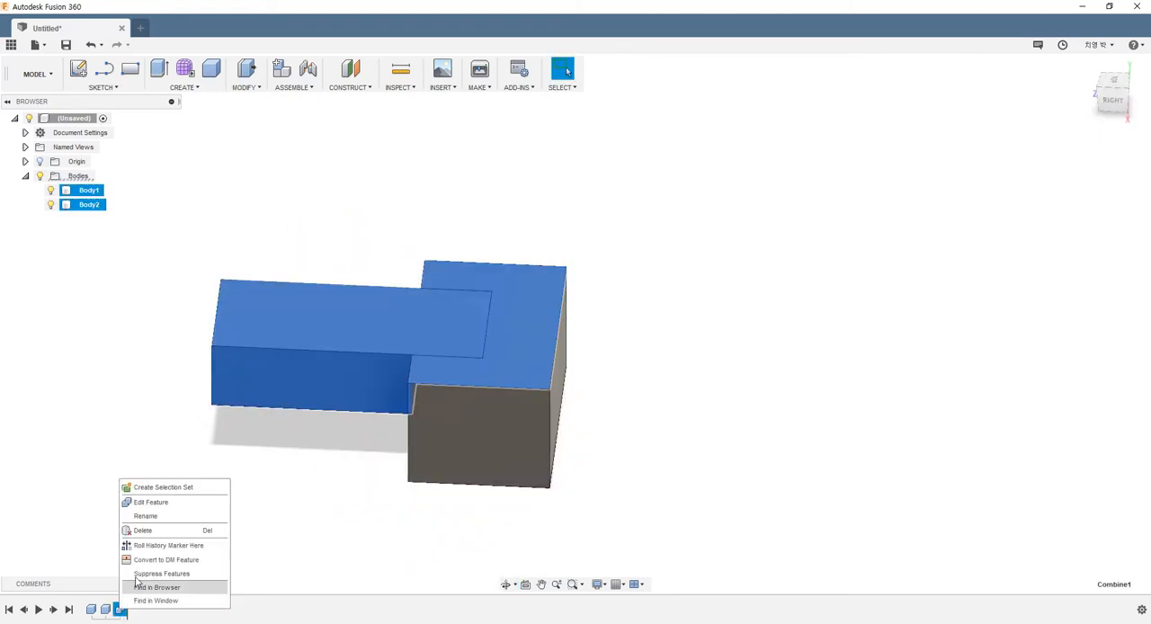
{"action": "left_click", "coordinate": [151, 503]}
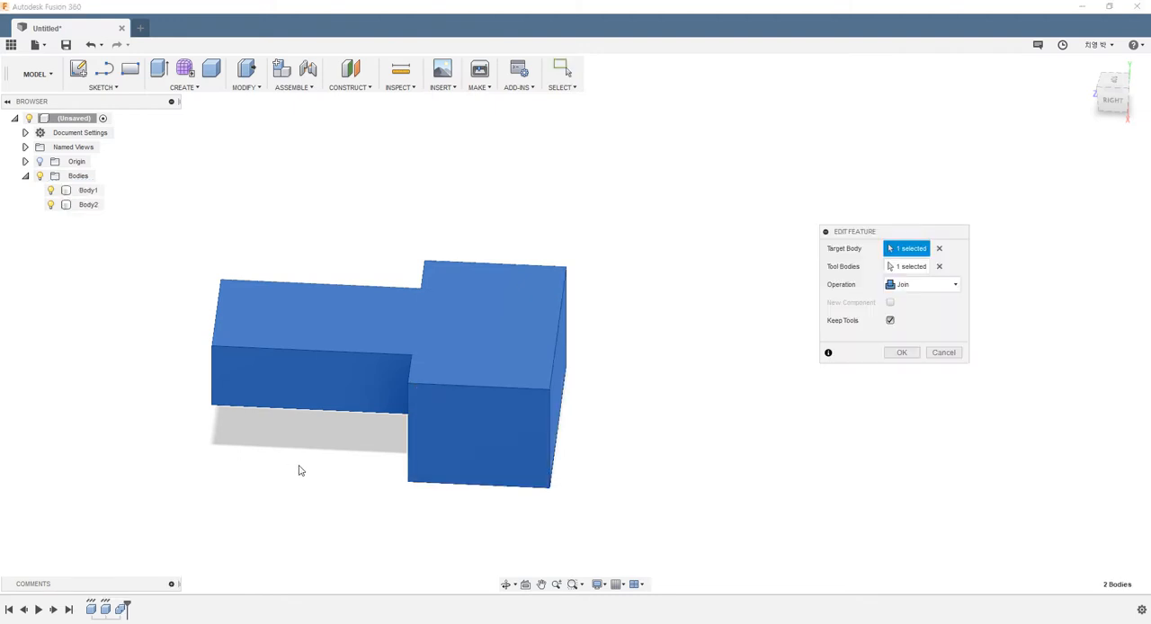
{"action": "left_click", "coordinate": [890, 321]}
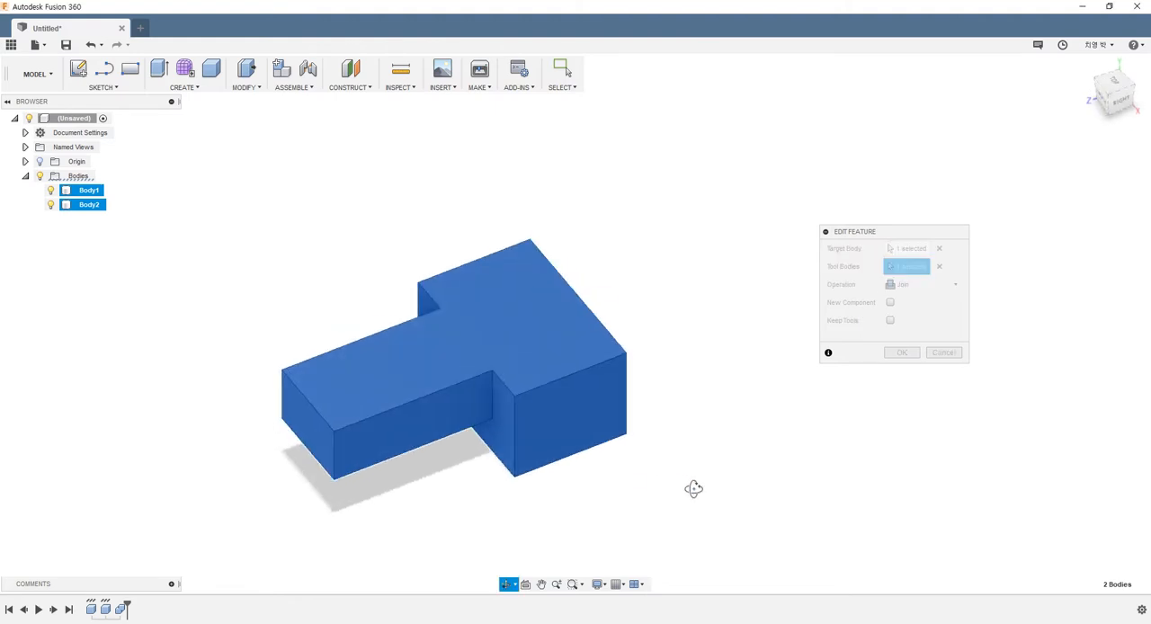
Step: Change the Combine operation to Cut so the long box is subtracted from the first box, and apply the edit
{"action": "left_click", "coordinate": [921, 286]}
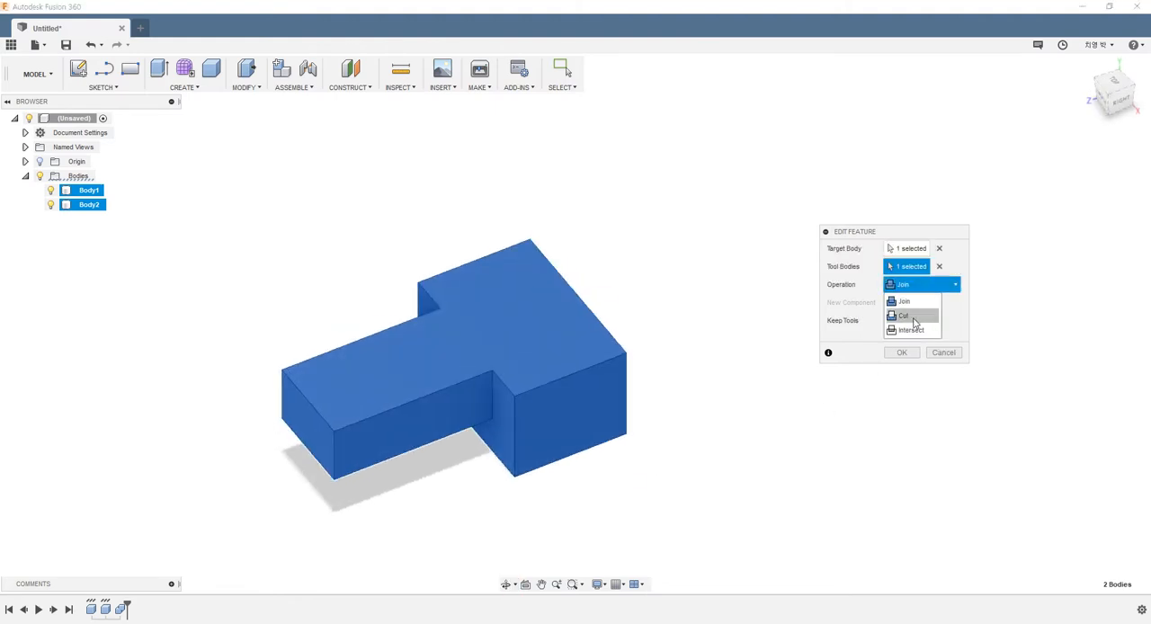
{"action": "left_click", "coordinate": [904, 316]}
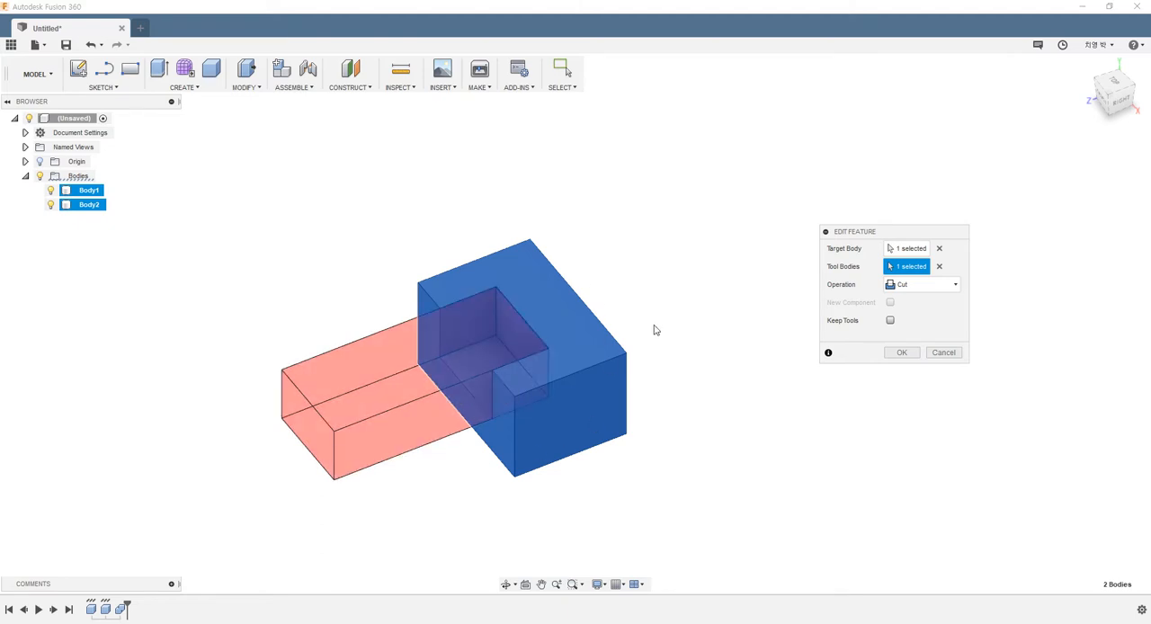
{"action": "middle_click_drag", "start_coordinate": [653, 329], "coordinate": [509, 311], "text": "shift"}
{"action": "scroll", "coordinate": [454, 292], "scroll_direction": "up", "scroll_amount": 3}
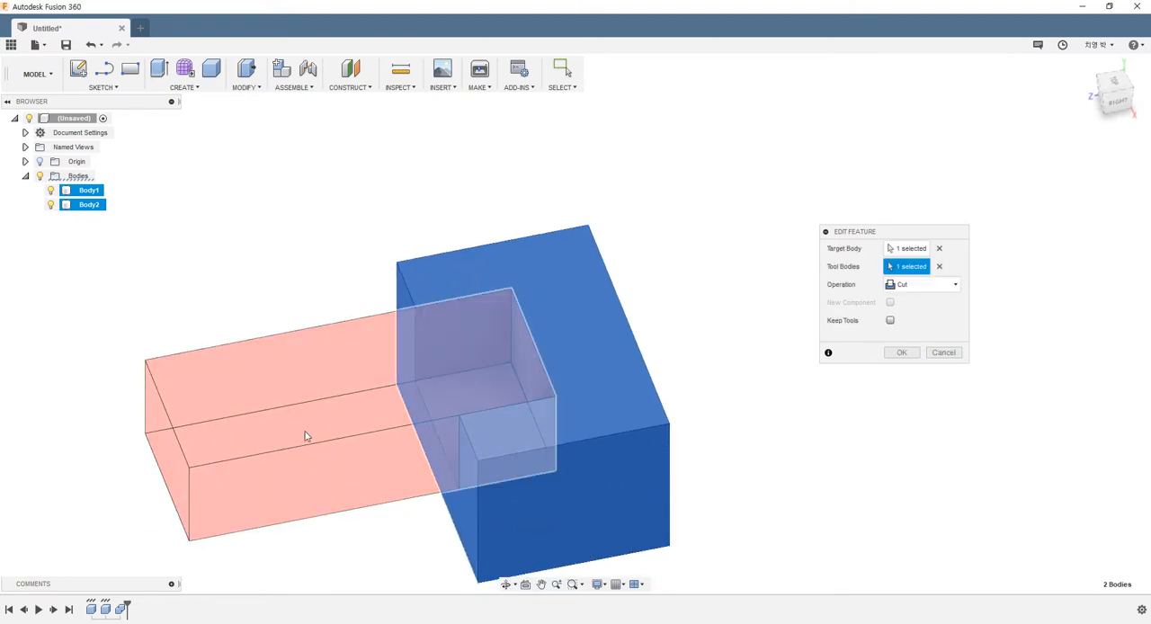
{"action": "left_click", "coordinate": [902, 353]}
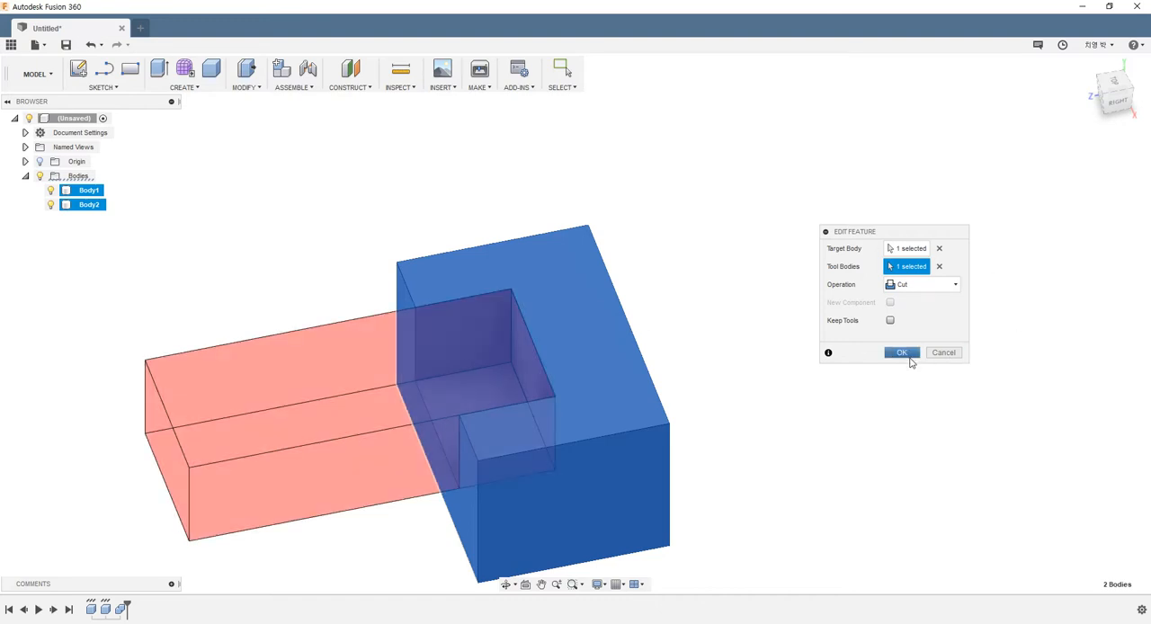
Step: Edit the Combine feature again, changing its operation to Intersect so only the overlap of the two boxes remains
{"action": "middle_click_drag", "start_coordinate": [709, 416], "coordinate": [742, 424], "text": "shift"}
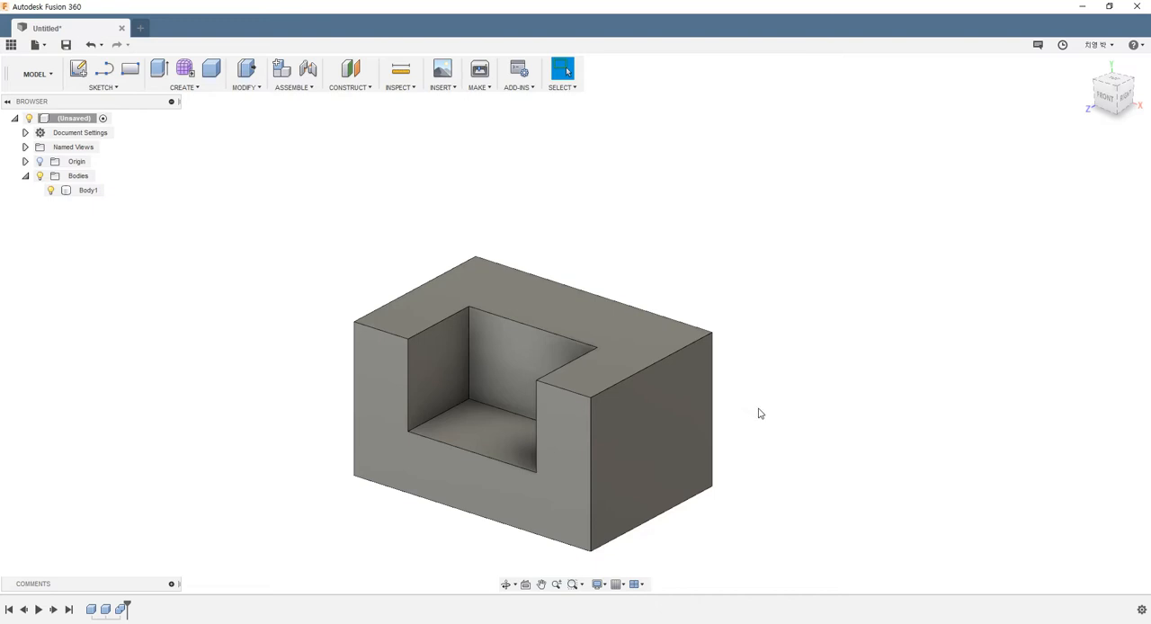
{"action": "right_click", "coordinate": [121, 609]}
{"action": "left_click", "coordinate": [157, 503]}
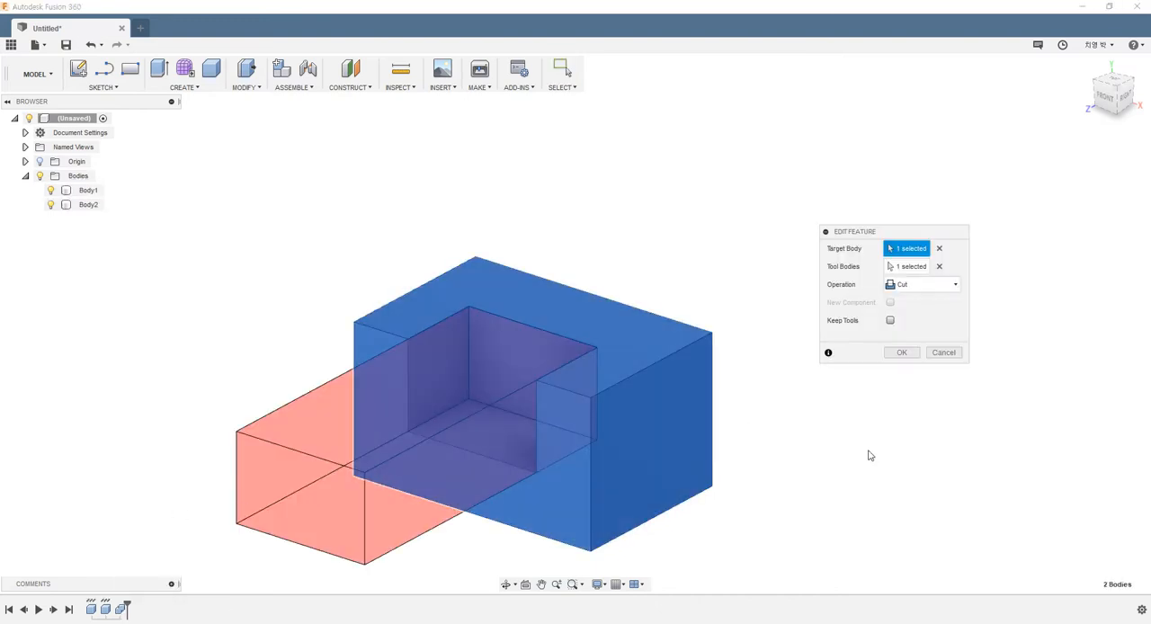
{"action": "scroll", "coordinate": [792, 497], "scroll_direction": "down", "scroll_amount": 2}
{"action": "middle_click_drag", "start_coordinate": [779, 493], "coordinate": [887, 375], "text": "shift"}
{"action": "left_click", "coordinate": [918, 286]}
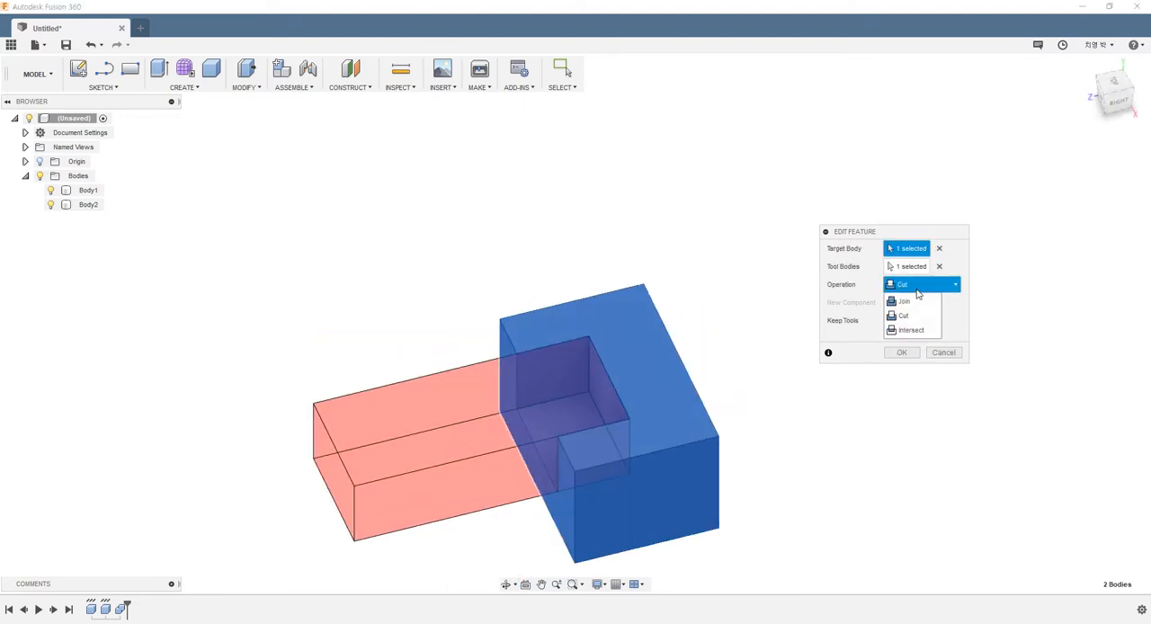
{"action": "left_click", "coordinate": [911, 330]}
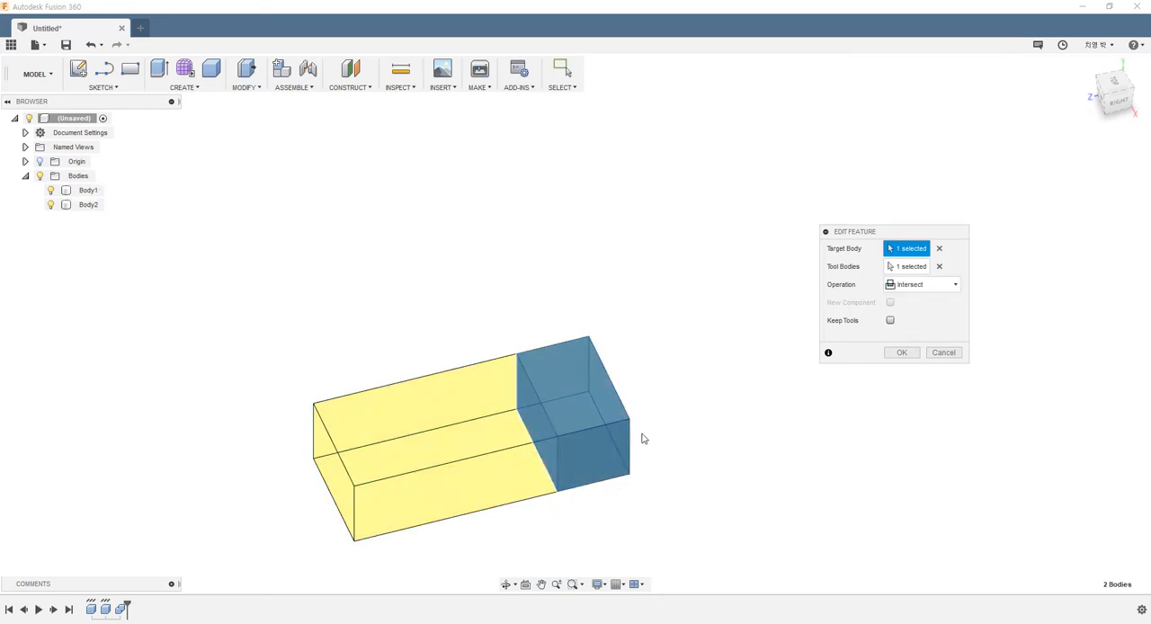
{"action": "left_click", "coordinate": [900, 353]}
Step: Undo the Intersect and Cut edits of the Combine feature
{"action": "middle_click_drag", "start_coordinate": [697, 505], "coordinate": [675, 470], "text": "shift"}
{"action": "key", "text": "ctrl+z"}
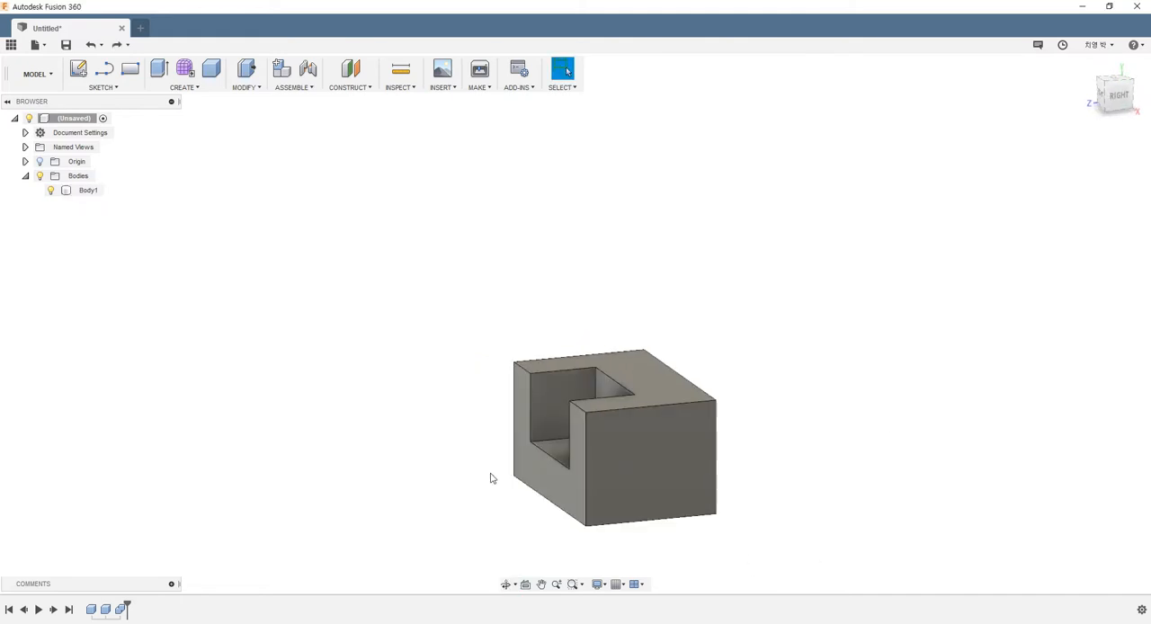
{"action": "key", "text": "ctrl+z"}
{"action": "scroll", "coordinate": [539, 542], "scroll_direction": "down", "scroll_amount": 3}
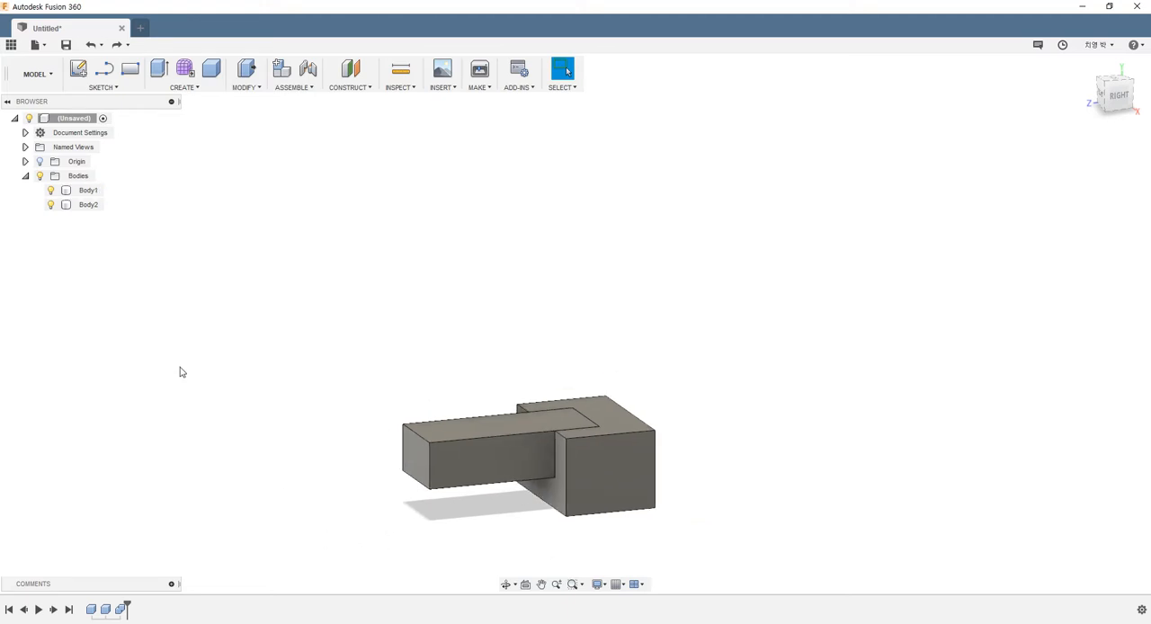
Step: Review the Combine feature's Join, Cut and Intersect operation choices and leave the edit without changes
{"action": "right_click", "coordinate": [121, 608]}
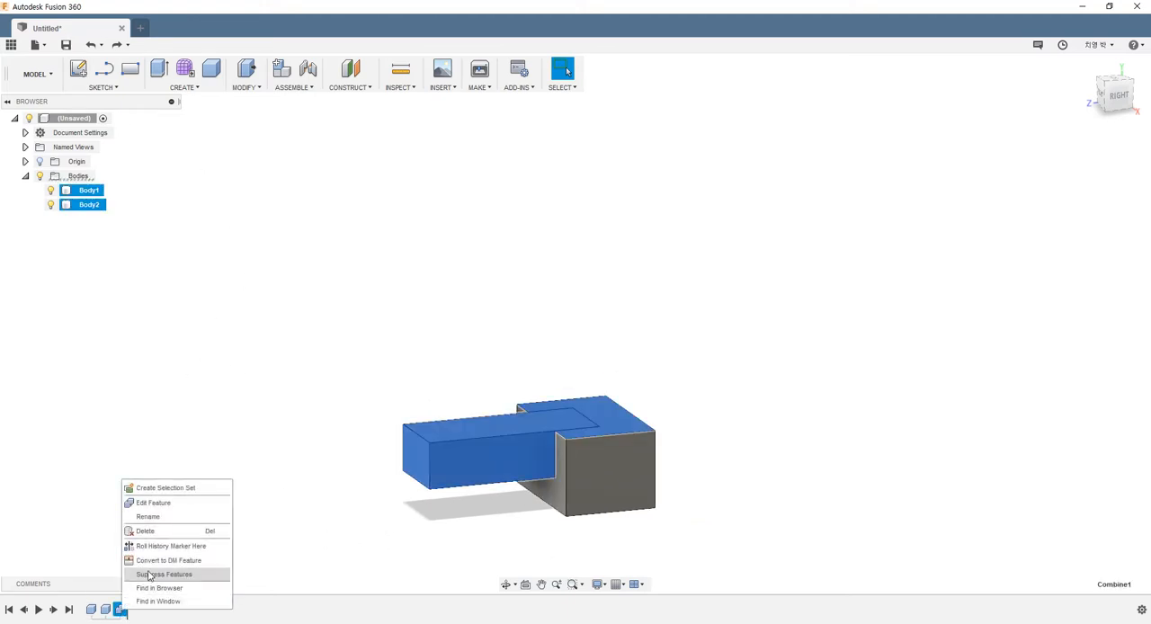
{"action": "left_click", "coordinate": [164, 503]}
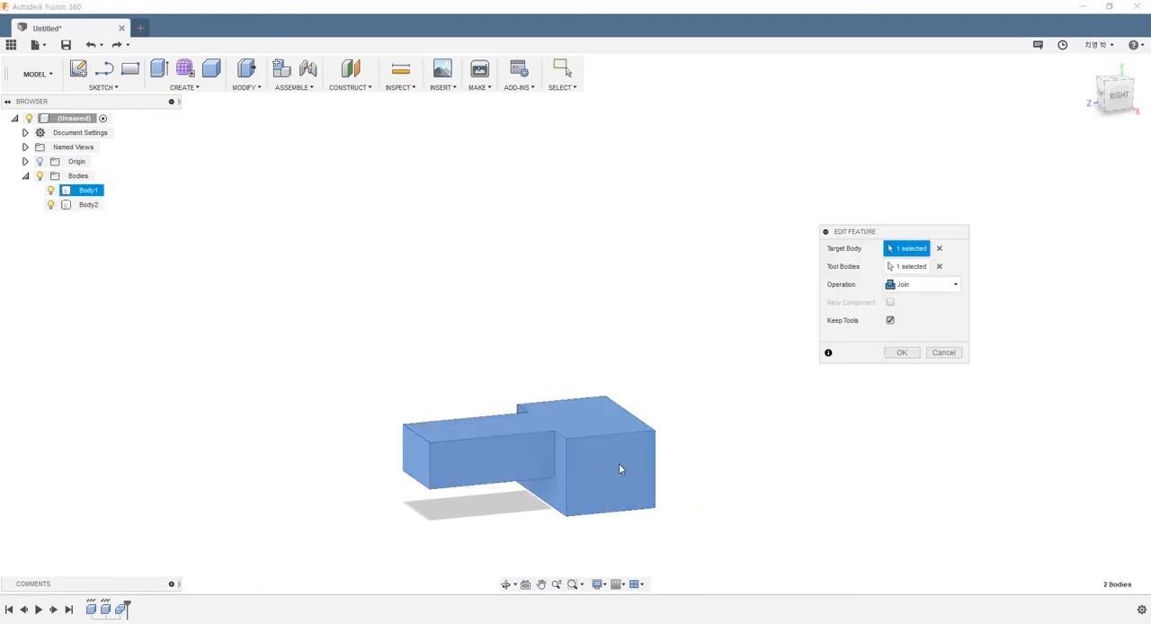
{"action": "middle_click_drag", "start_coordinate": [621, 468], "coordinate": [746, 453], "text": "shift"}
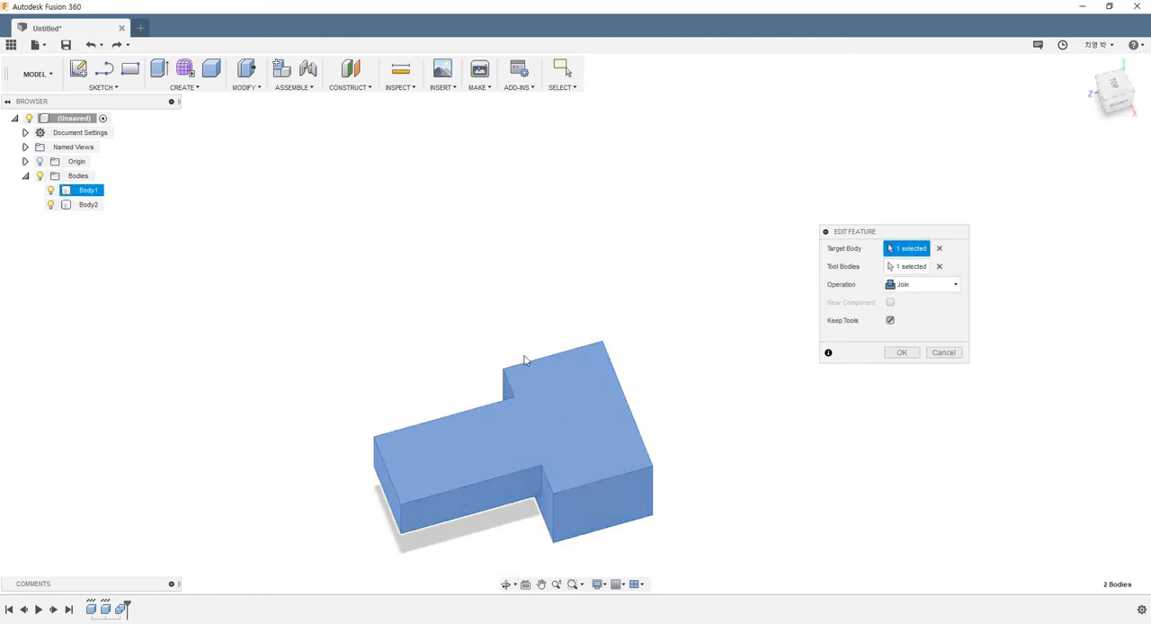
{"action": "left_click", "coordinate": [942, 286]}
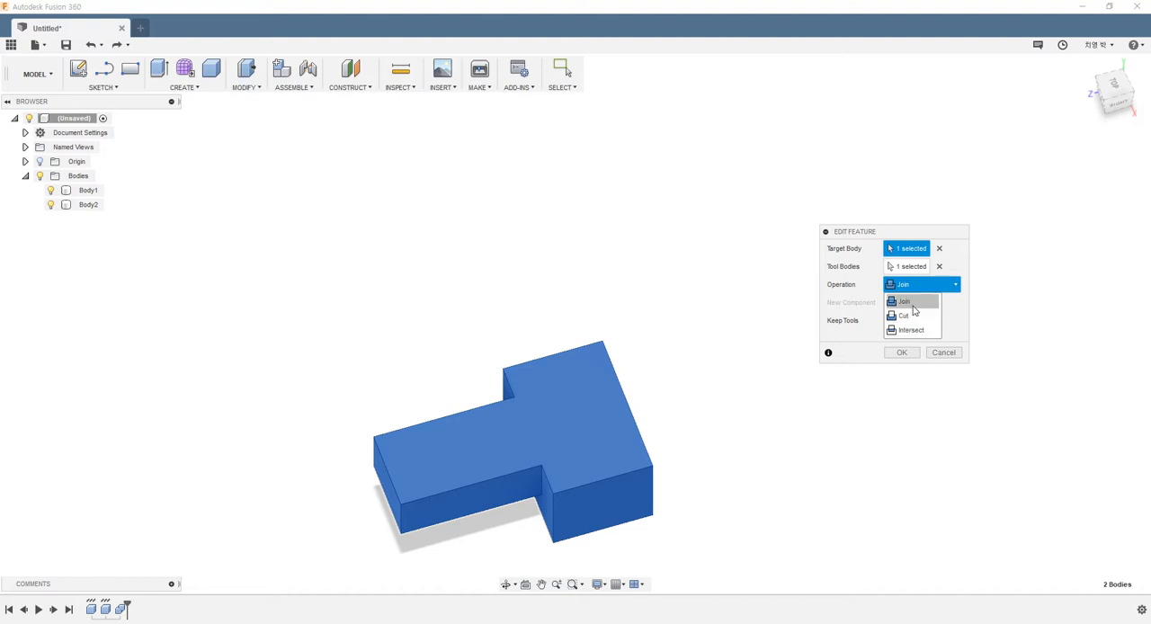
{"action": "left_click", "coordinate": [949, 353]}
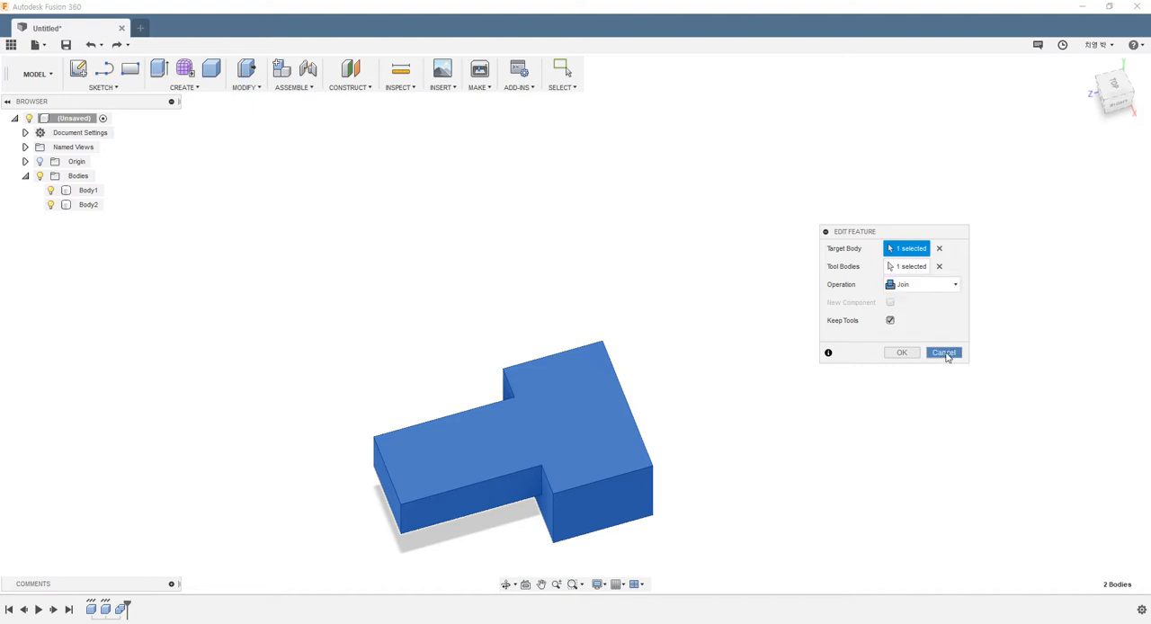
{"action": "left_click", "coordinate": [949, 354]}
{"action": "scroll", "coordinate": [717, 314], "scroll_direction": "down", "scroll_amount": 2}
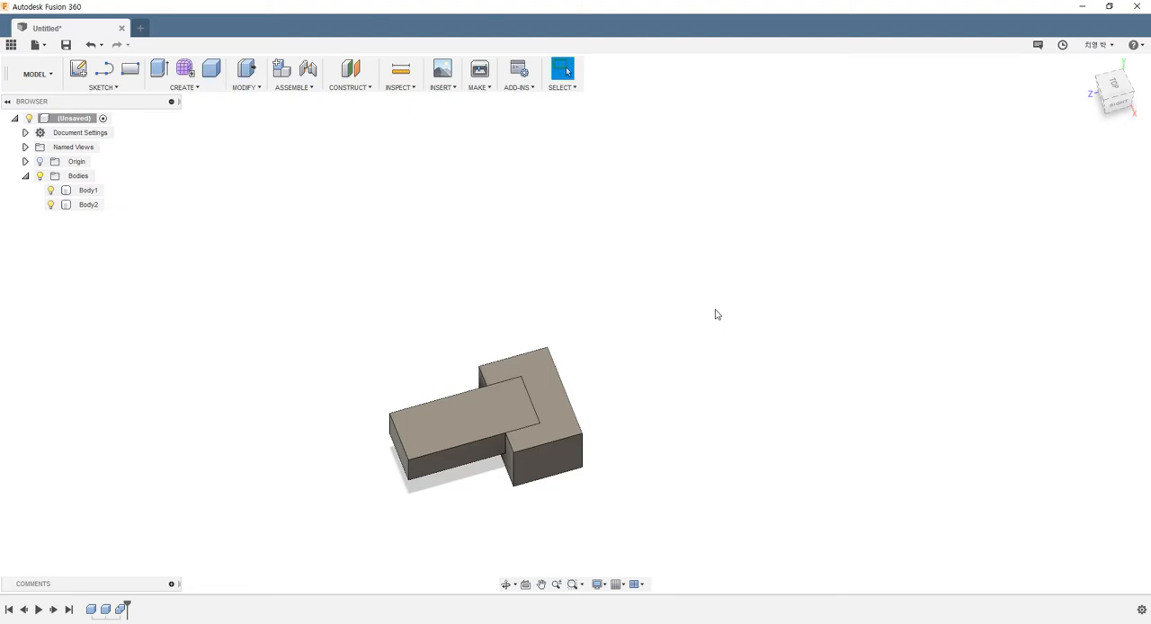
Step: Create a new design, expand its Origin folder and turn on the layout grid
{"action": "left_click", "coordinate": [141, 29]}
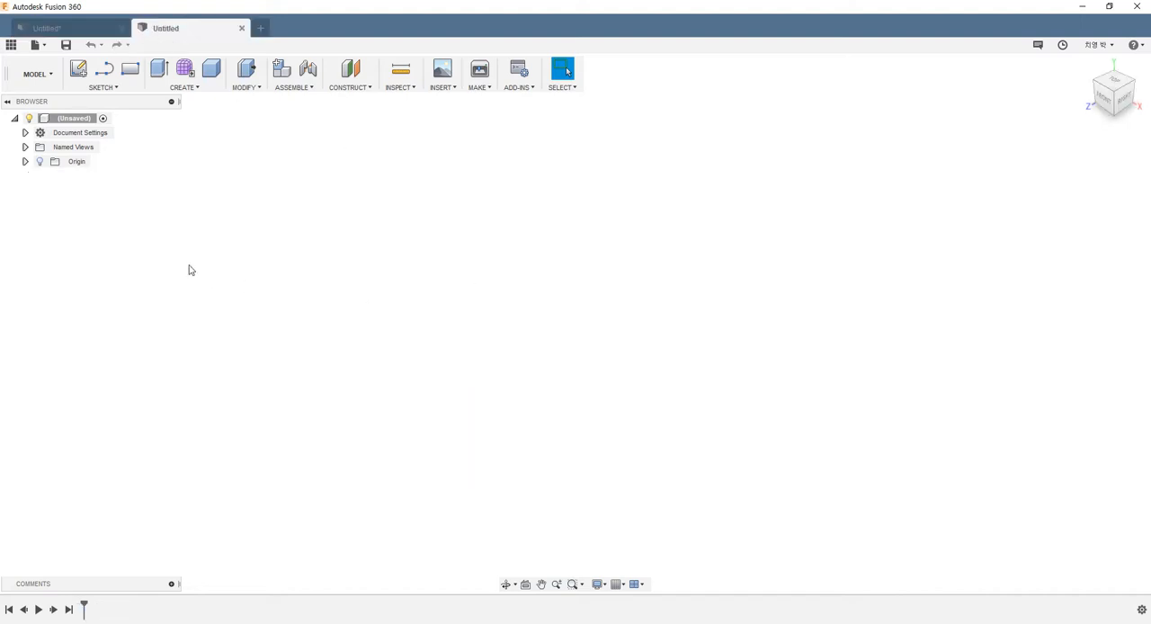
{"action": "left_click", "coordinate": [25, 162]}
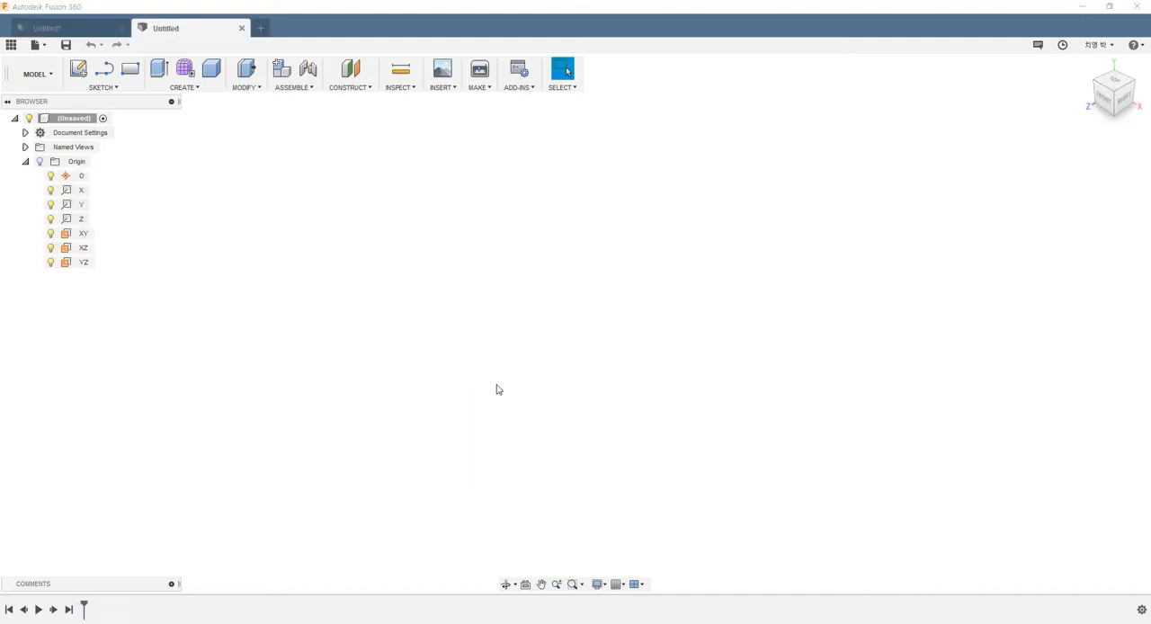
{"action": "left_click", "coordinate": [617, 585]}
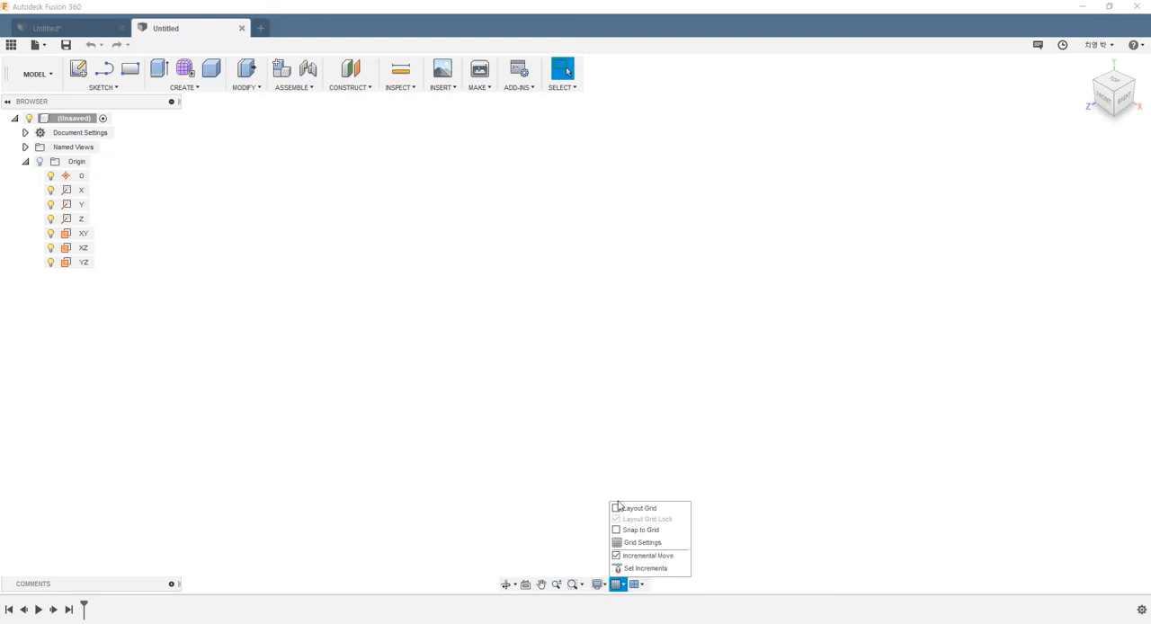
{"action": "left_click", "coordinate": [617, 508]}
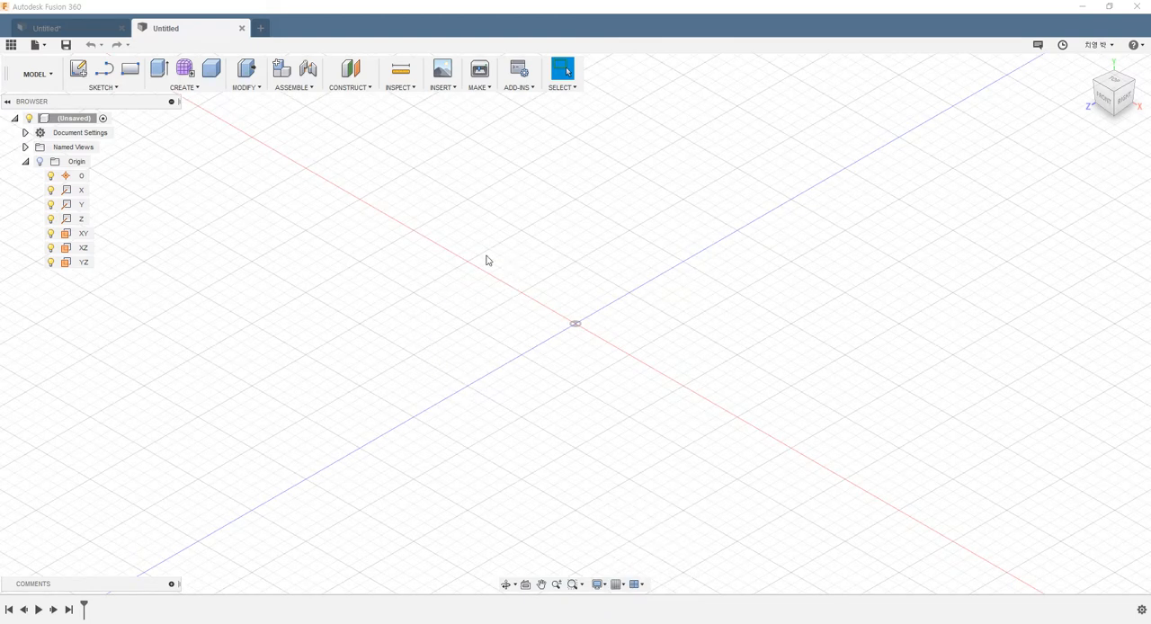
Step: Create a sketch on the horizontal XZ origin plane
{"action": "left_click", "coordinate": [107, 88]}
{"action": "left_click", "coordinate": [86, 101]}
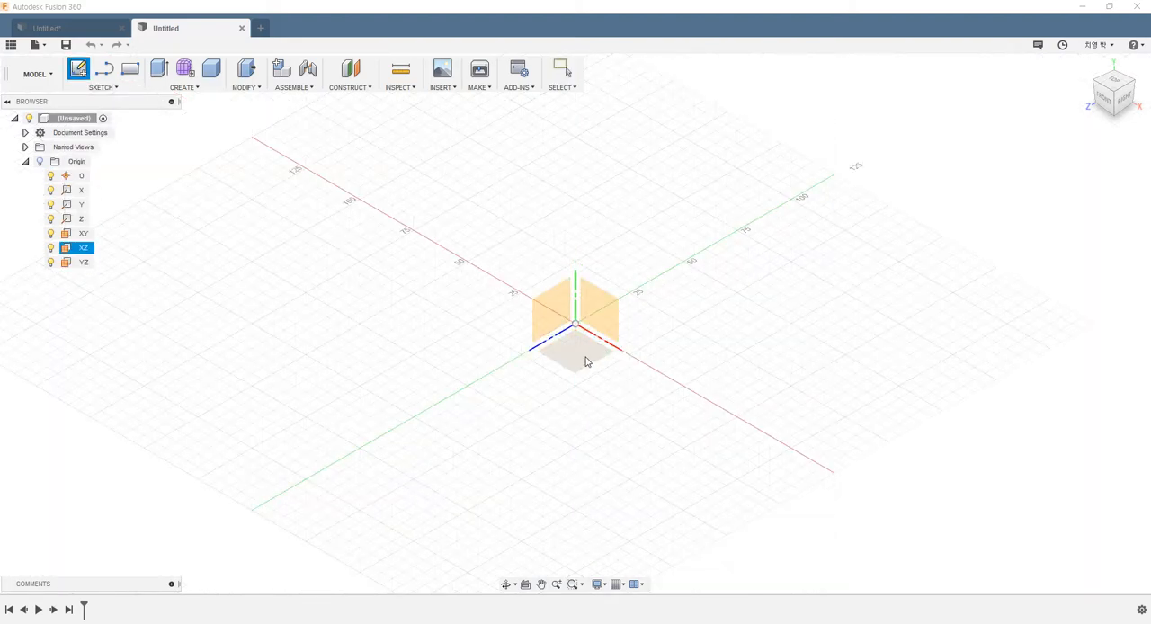
{"action": "left_click", "coordinate": [585, 362]}
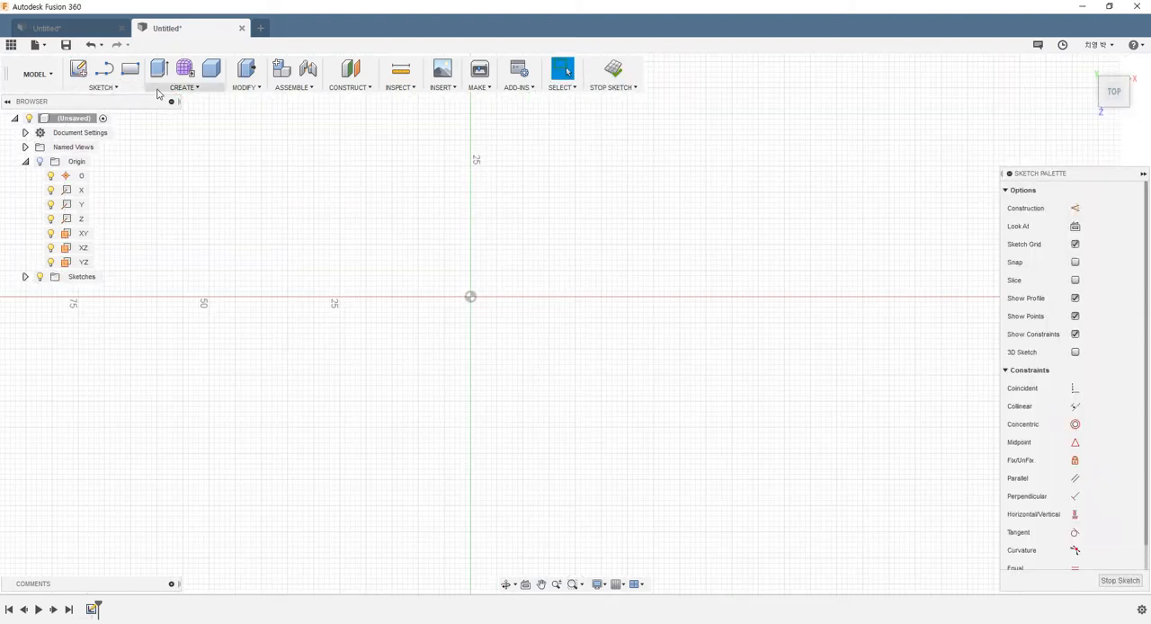
Step: Sketch a center rectangle about 29 mm on each side, centred on the origin, and finish the sketch
{"action": "left_click", "coordinate": [130, 89]}
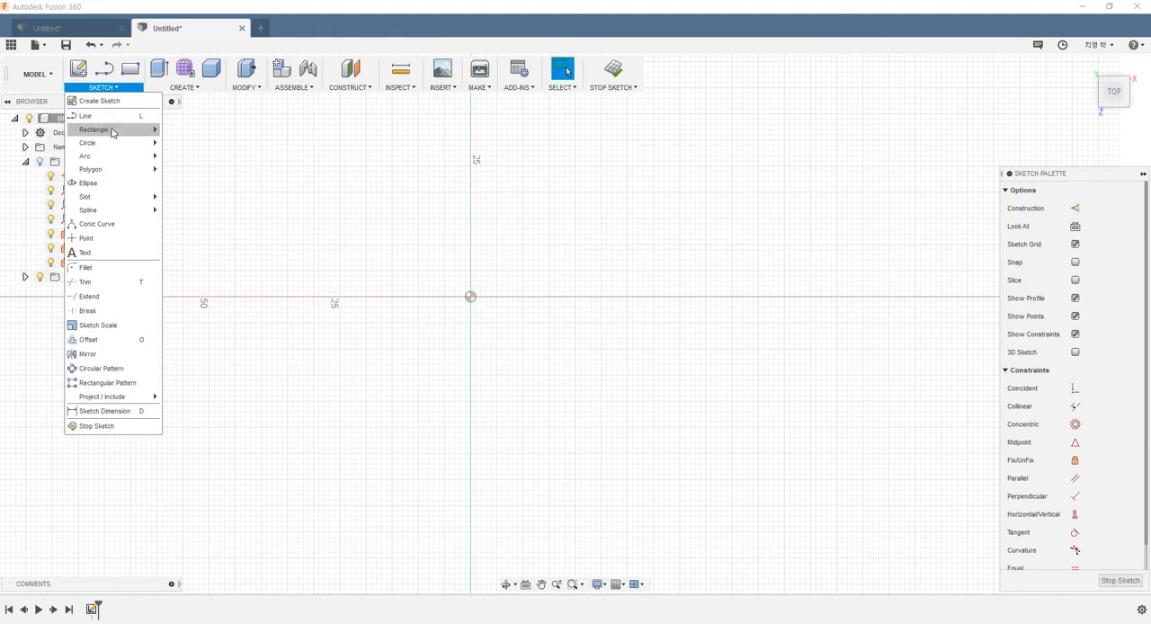
{"action": "mouse_move", "coordinate": [111, 132]}
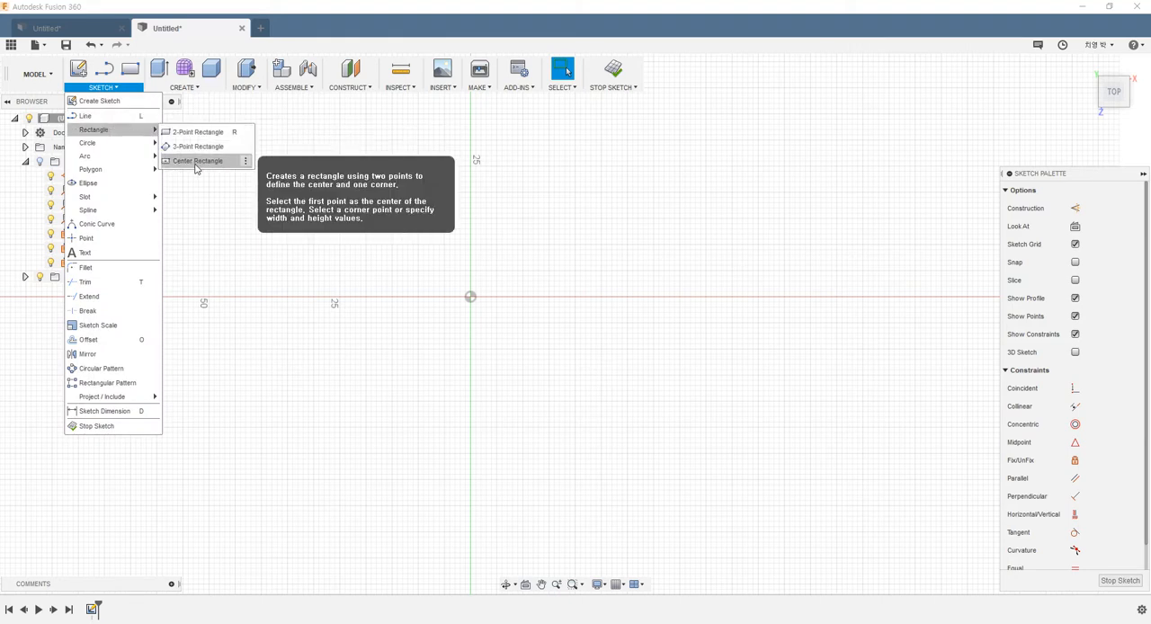
{"action": "left_click", "coordinate": [197, 162]}
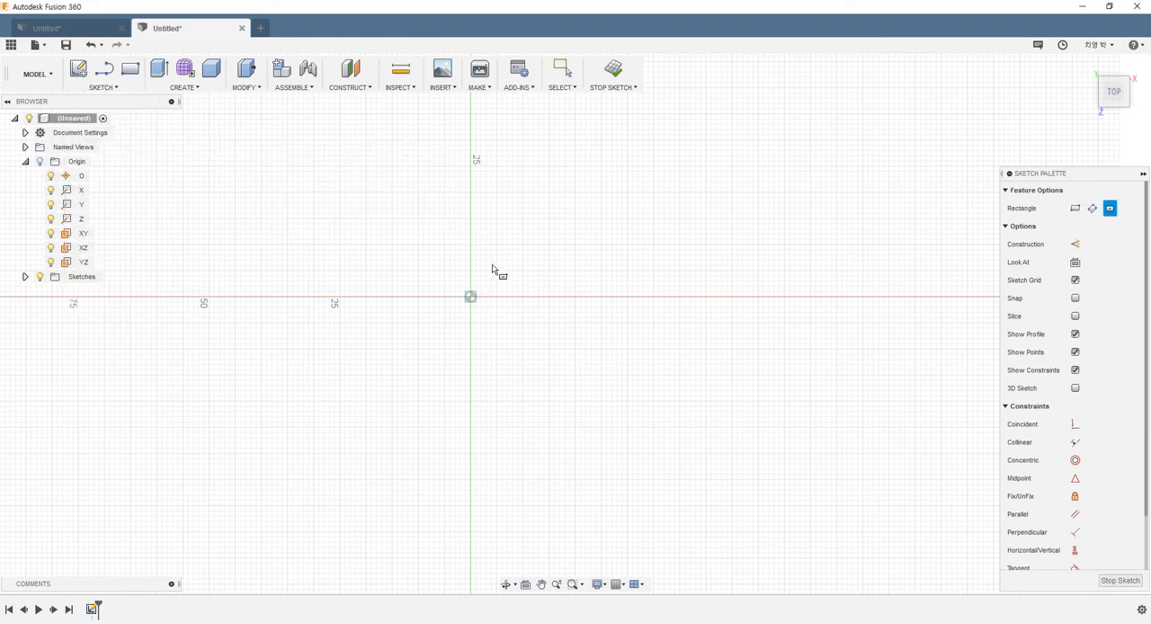
{"action": "left_click", "coordinate": [470, 297]}
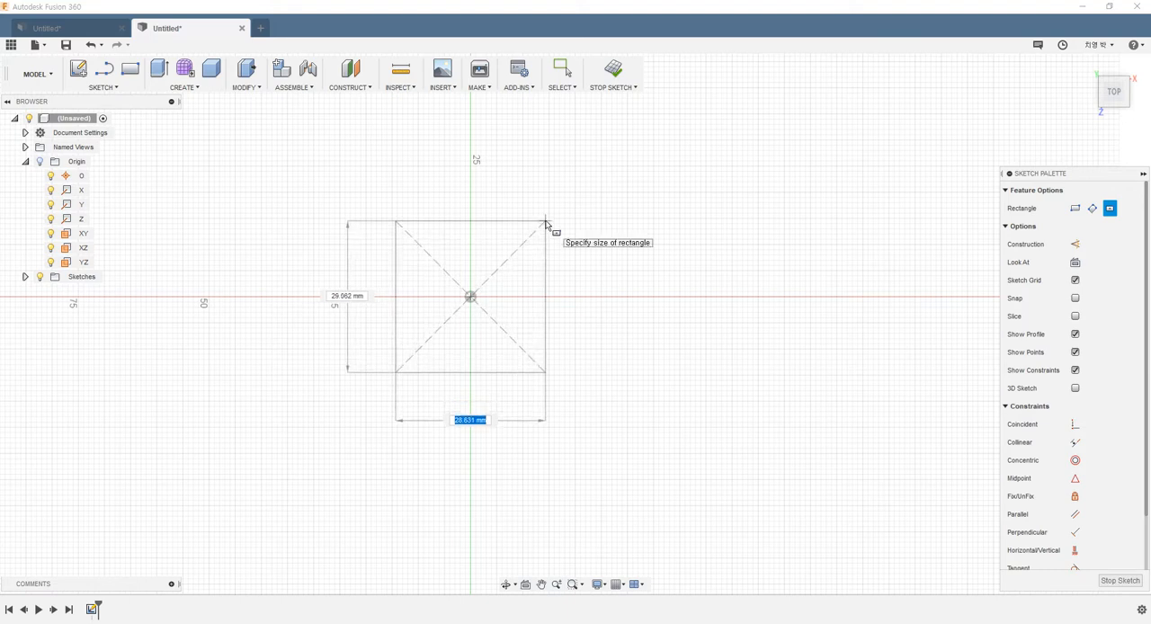
{"action": "left_click", "coordinate": [548, 222]}
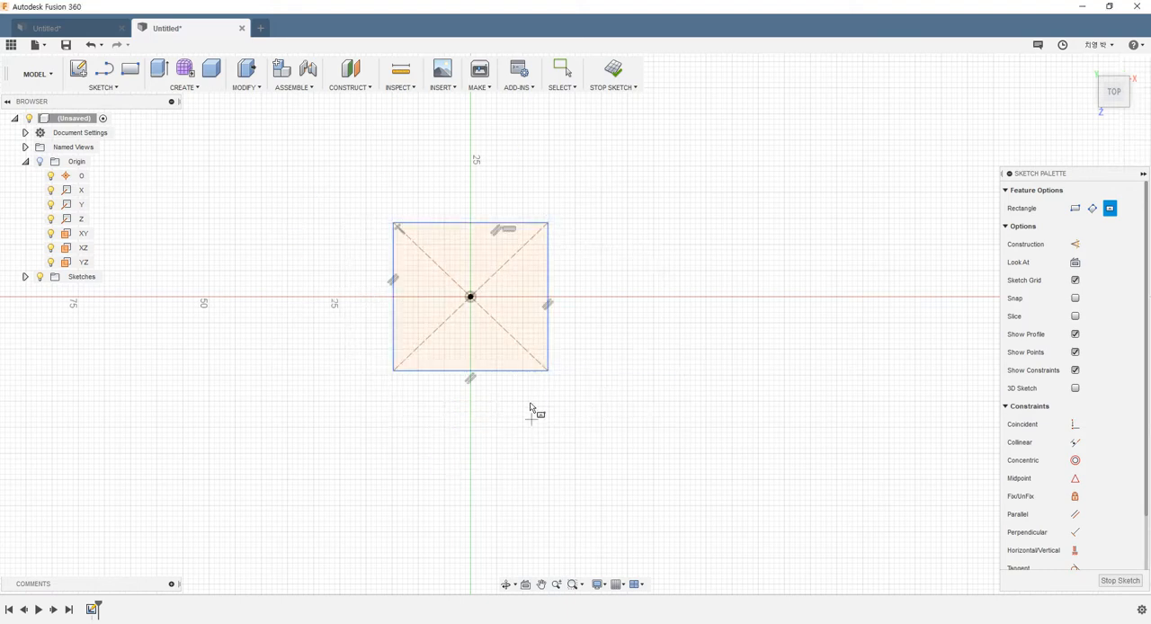
{"action": "left_click", "coordinate": [608, 74]}
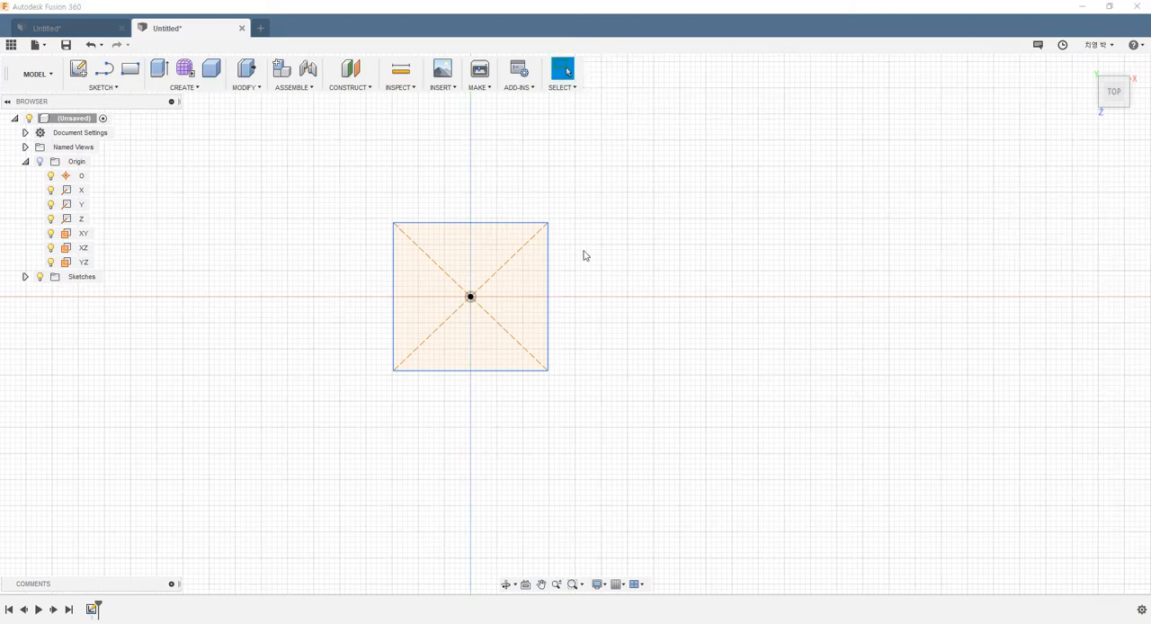
Step: Extrude the rectangle symmetrically by about 14 mm to each side of its plane as a new body
{"action": "middle_click_drag", "start_coordinate": [581, 247], "coordinate": [557, 193], "text": "shift"}
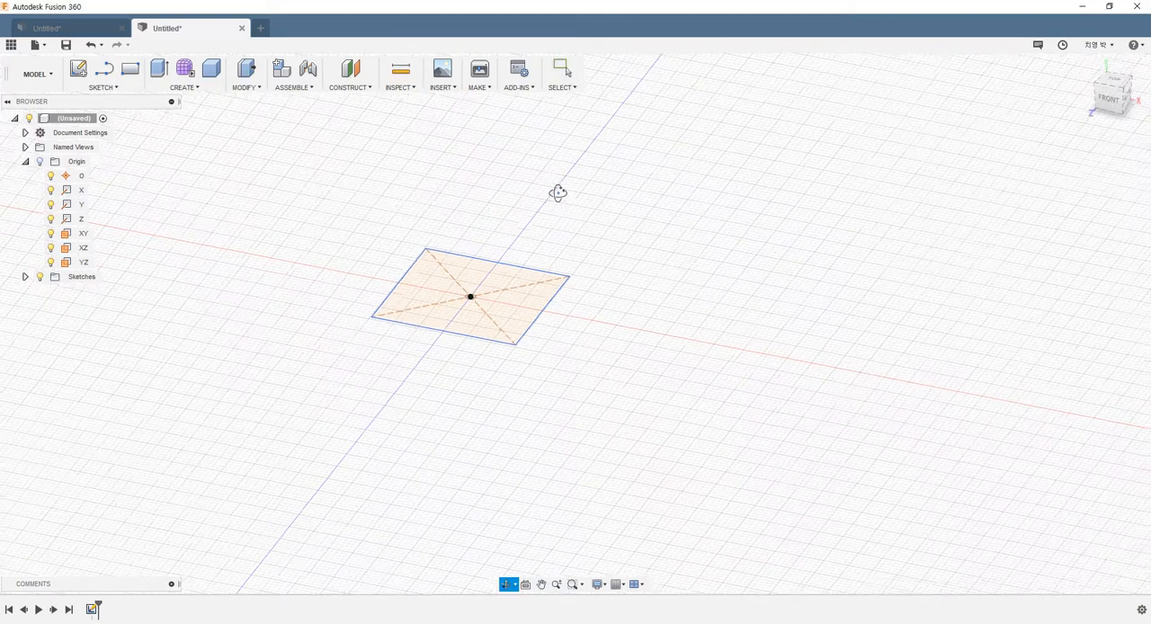
{"action": "left_click", "coordinate": [160, 79]}
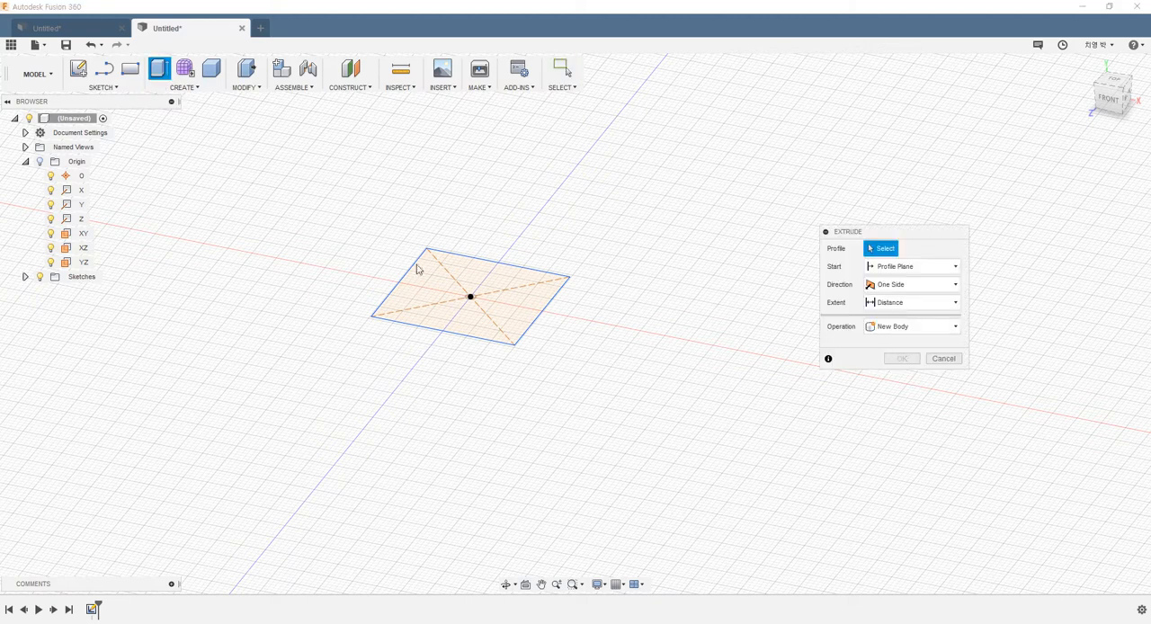
{"action": "left_click", "coordinate": [436, 311]}
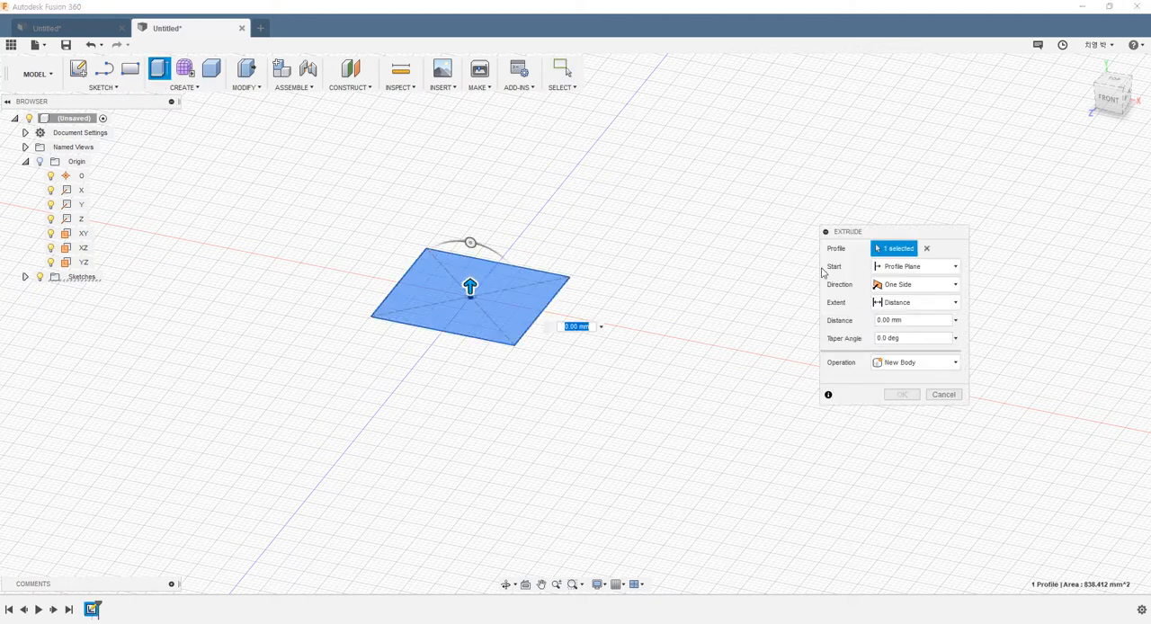
{"action": "left_click", "coordinate": [886, 284]}
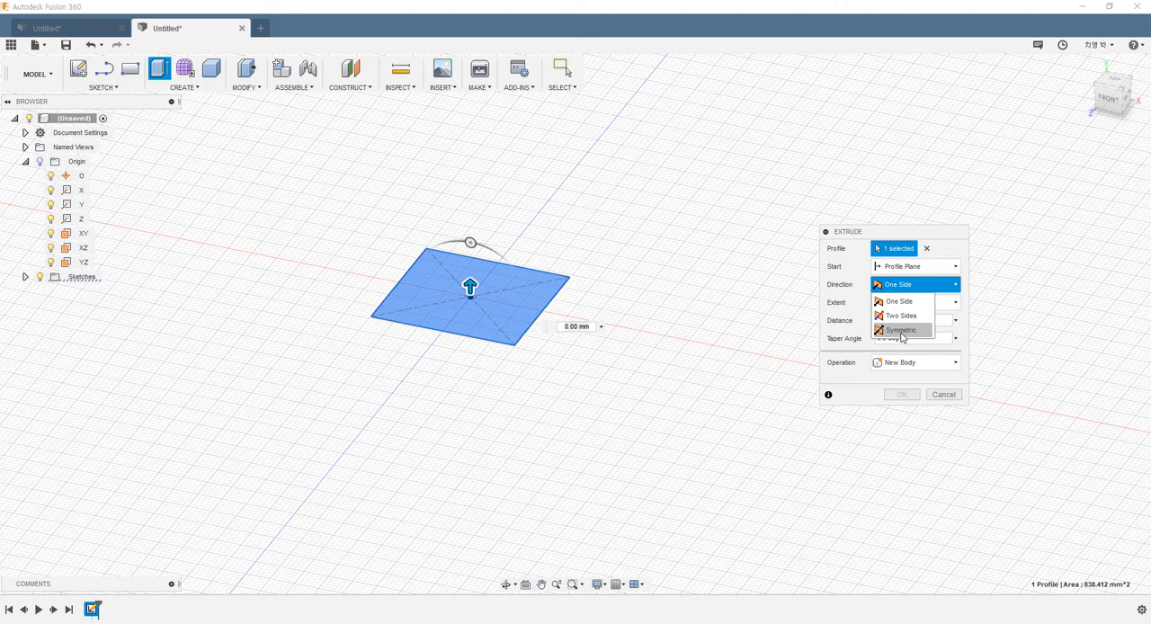
{"action": "left_click", "coordinate": [900, 330]}
{"action": "left_click_drag", "start_coordinate": [469, 286], "coordinate": [469, 222]}
{"action": "middle_click_drag", "start_coordinate": [731, 347], "coordinate": [784, 344], "text": "shift"}
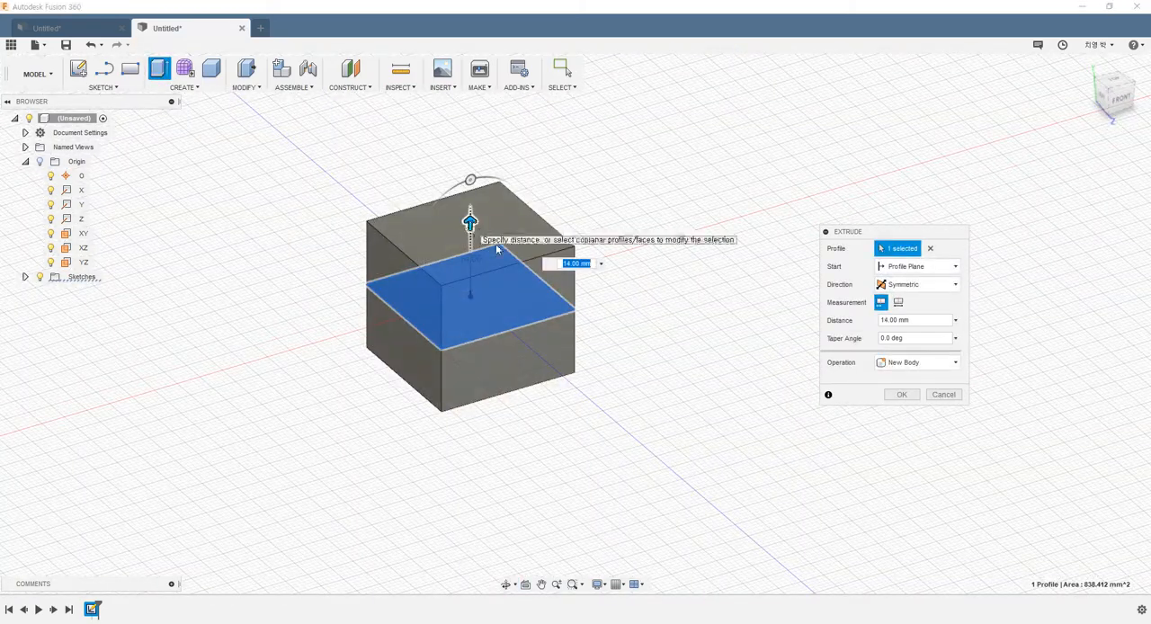
{"action": "middle_click_drag", "start_coordinate": [572, 363], "coordinate": [632, 362], "text": "shift"}
{"action": "left_click_drag", "start_coordinate": [471, 218], "coordinate": [469, 222]}
{"action": "left_click", "coordinate": [889, 397]}
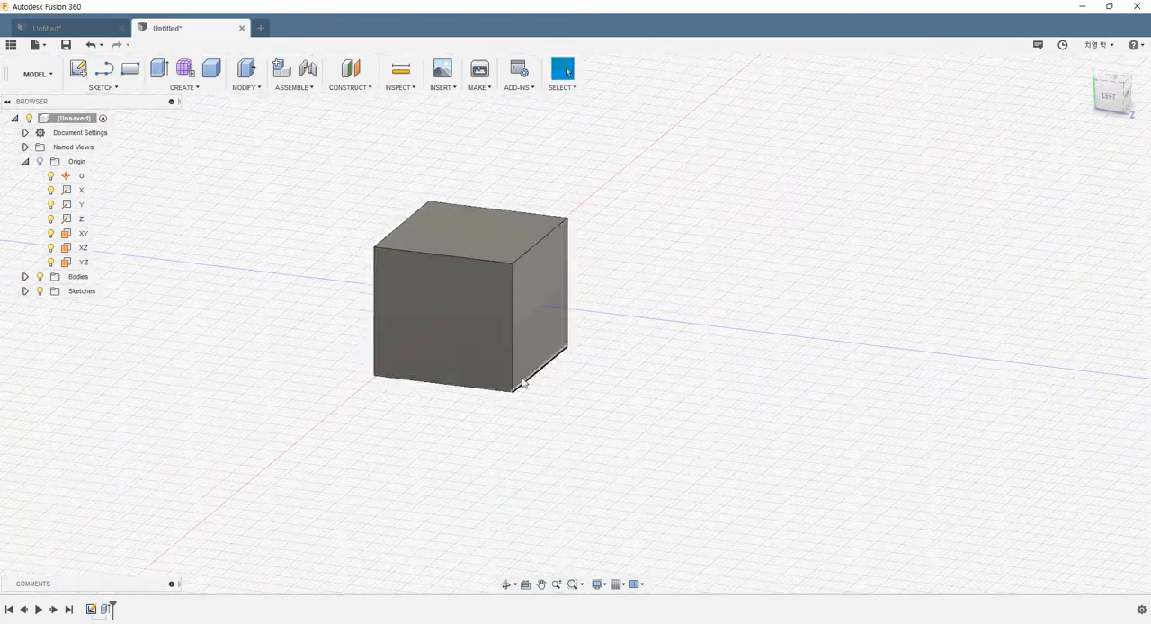
Step: Create a 33 mm diameter sphere on the XZ plane, centred on the origin, as a new body
{"action": "left_click", "coordinate": [180, 91]}
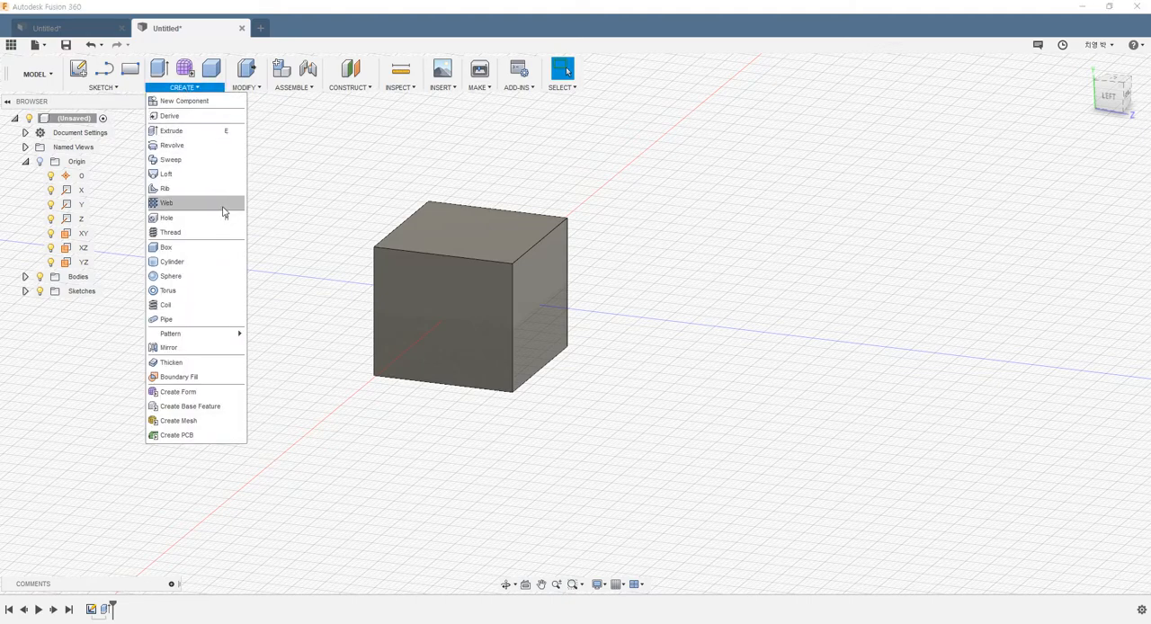
{"action": "left_click", "coordinate": [173, 277]}
{"action": "left_click", "coordinate": [80, 249]}
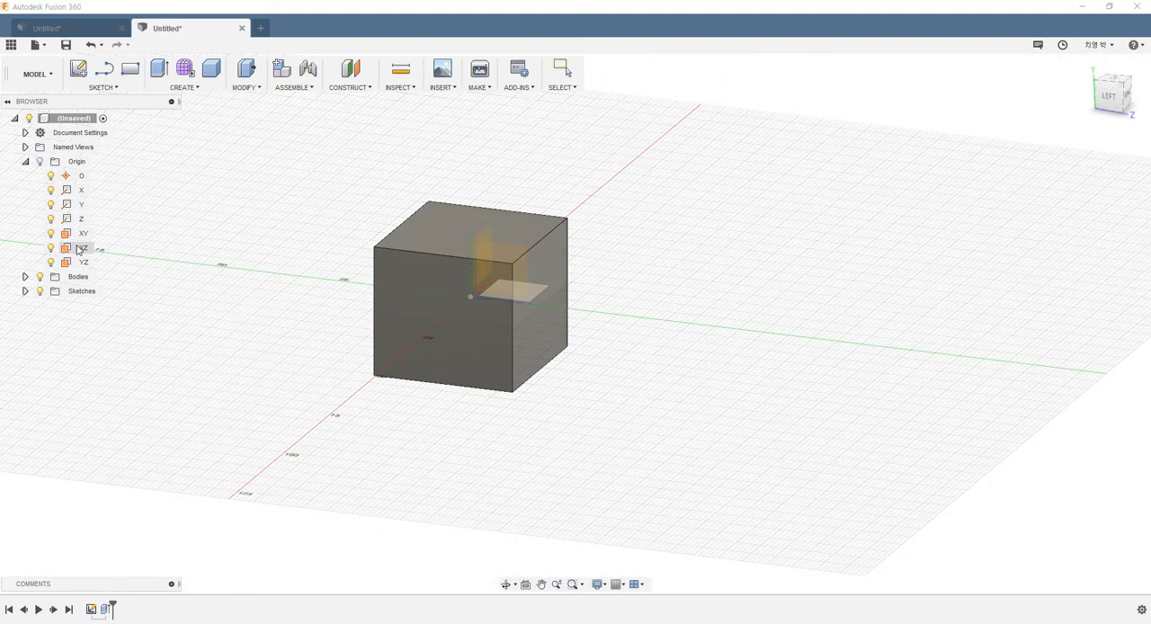
{"action": "middle_click_drag", "start_coordinate": [215, 251], "coordinate": [182, 272], "text": "shift"}
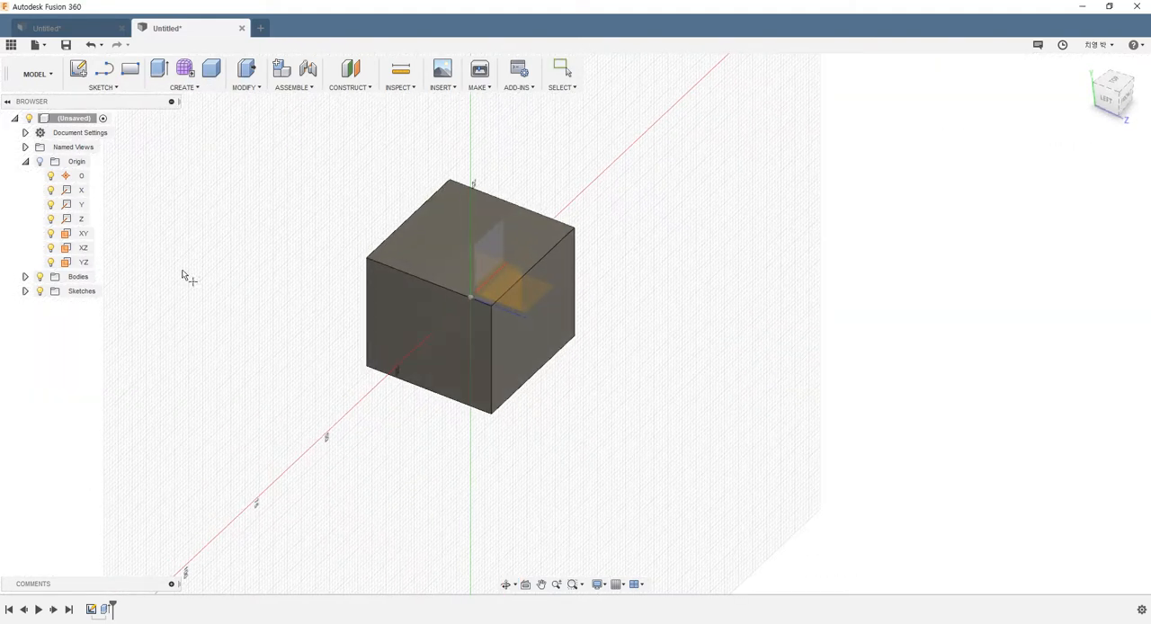
{"action": "left_click", "coordinate": [80, 252]}
{"action": "left_click", "coordinate": [471, 297]}
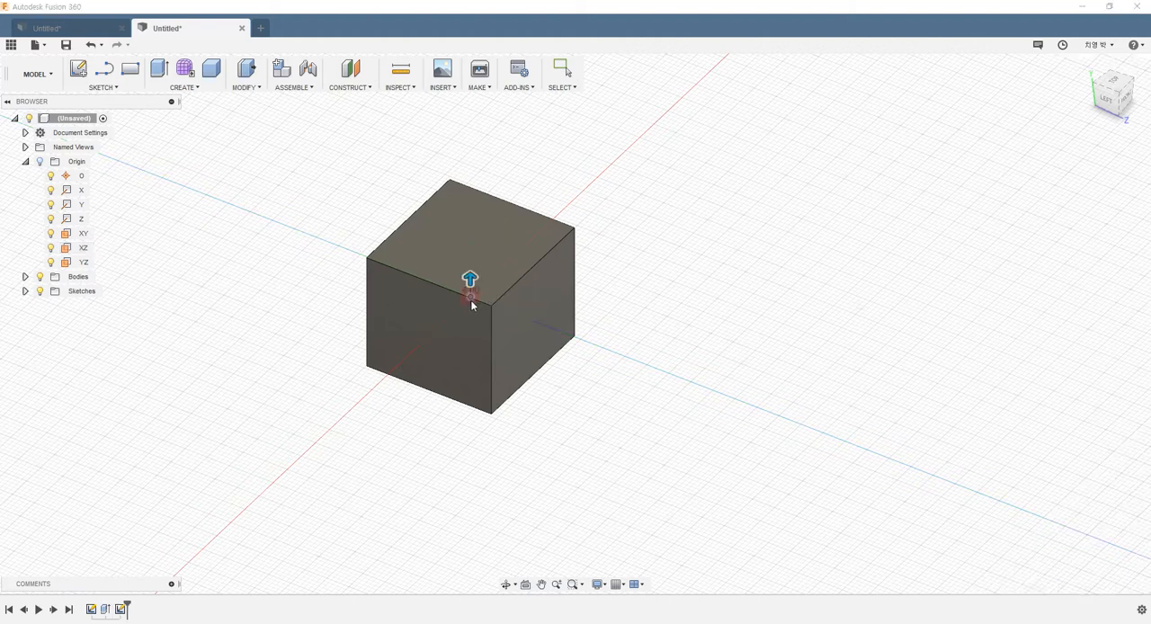
{"action": "left_click_drag", "start_coordinate": [470, 279], "coordinate": [469, 219]}
{"action": "middle_click_drag", "start_coordinate": [627, 348], "coordinate": [693, 373], "text": "shift"}
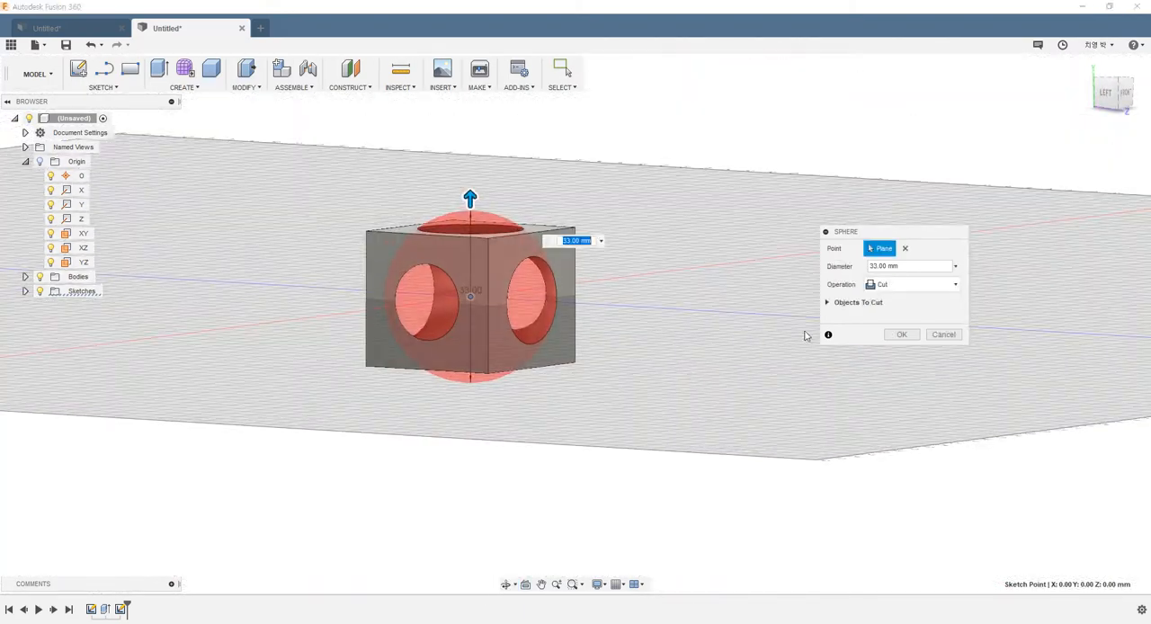
{"action": "left_click", "coordinate": [915, 288]}
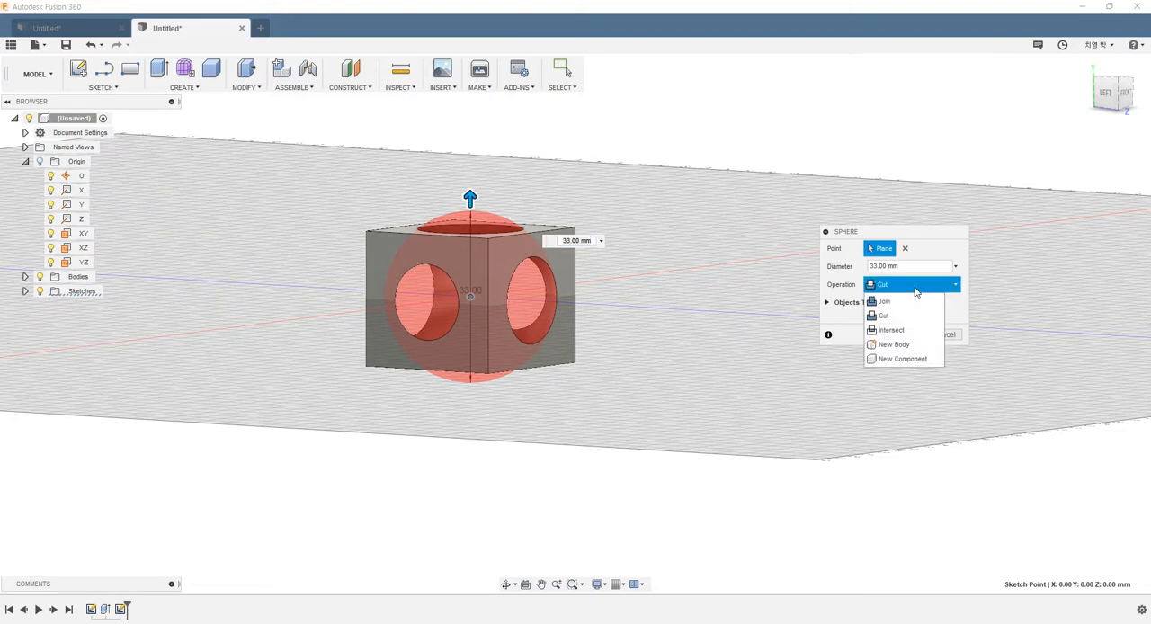
{"action": "left_click", "coordinate": [895, 346]}
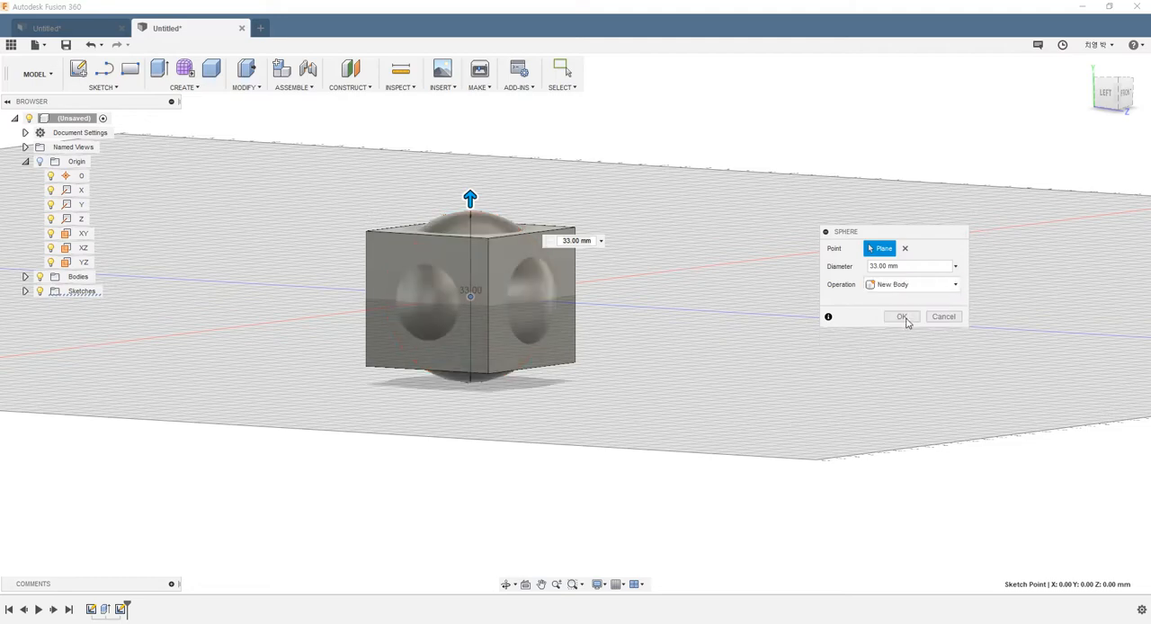
{"action": "left_click", "coordinate": [902, 316]}
Step: Turn off the layout grid and expand the Bodies folder
{"action": "middle_click_drag", "start_coordinate": [621, 195], "coordinate": [665, 225], "text": "shift"}
{"action": "left_click", "coordinate": [618, 584]}
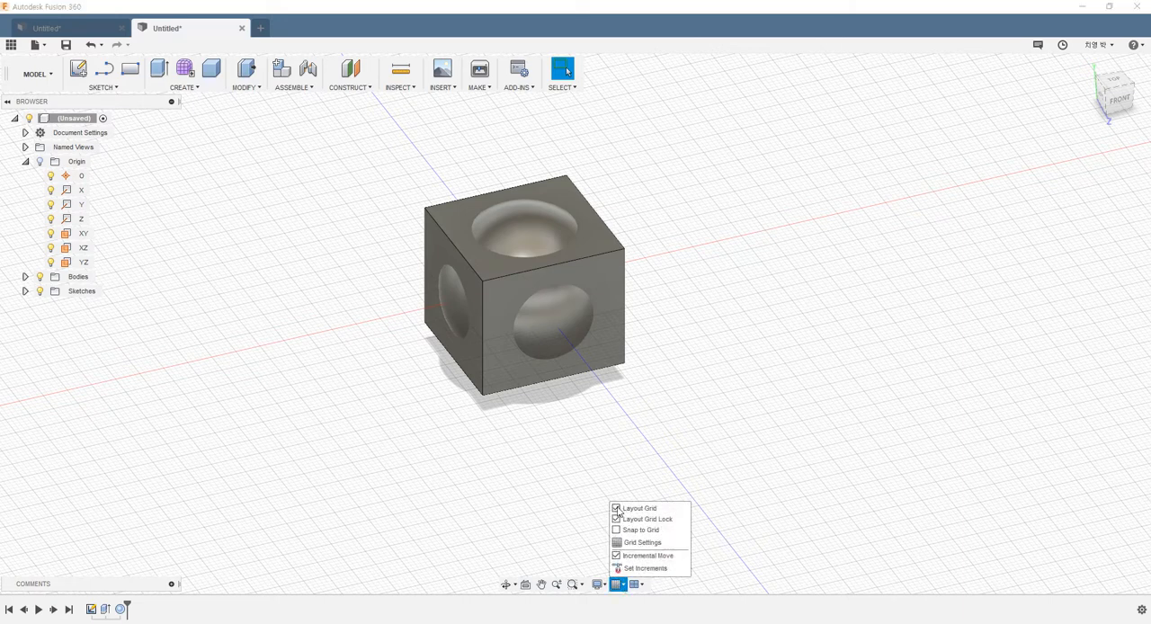
{"action": "left_click", "coordinate": [616, 508]}
{"action": "scroll", "coordinate": [735, 288], "scroll_direction": "up", "scroll_amount": 3}
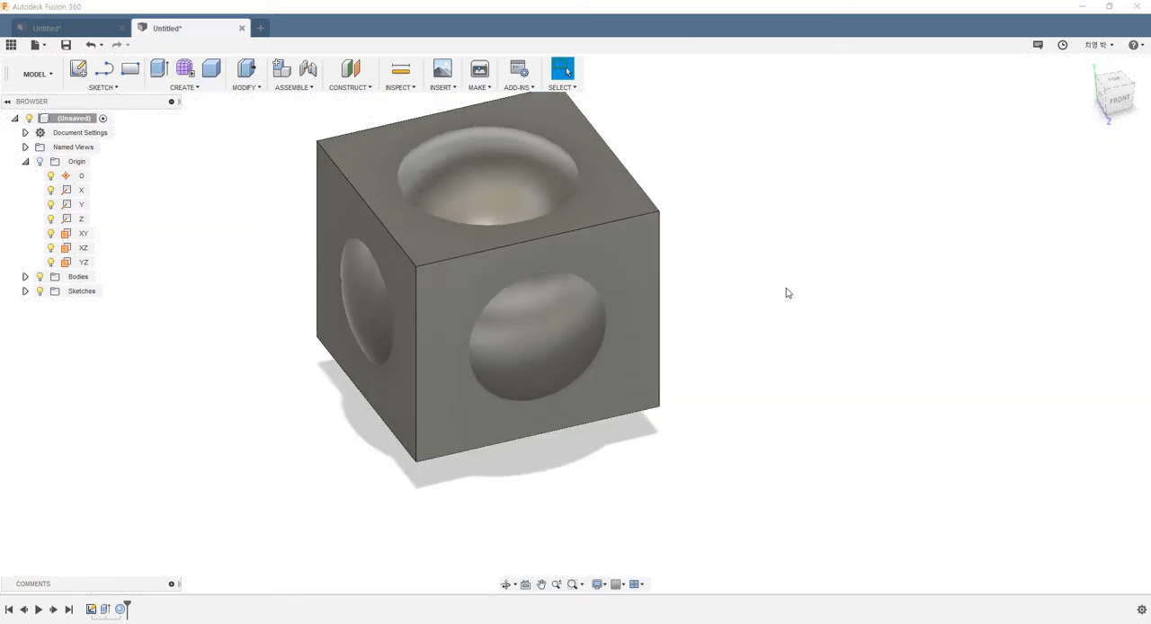
{"action": "left_click", "coordinate": [25, 276]}
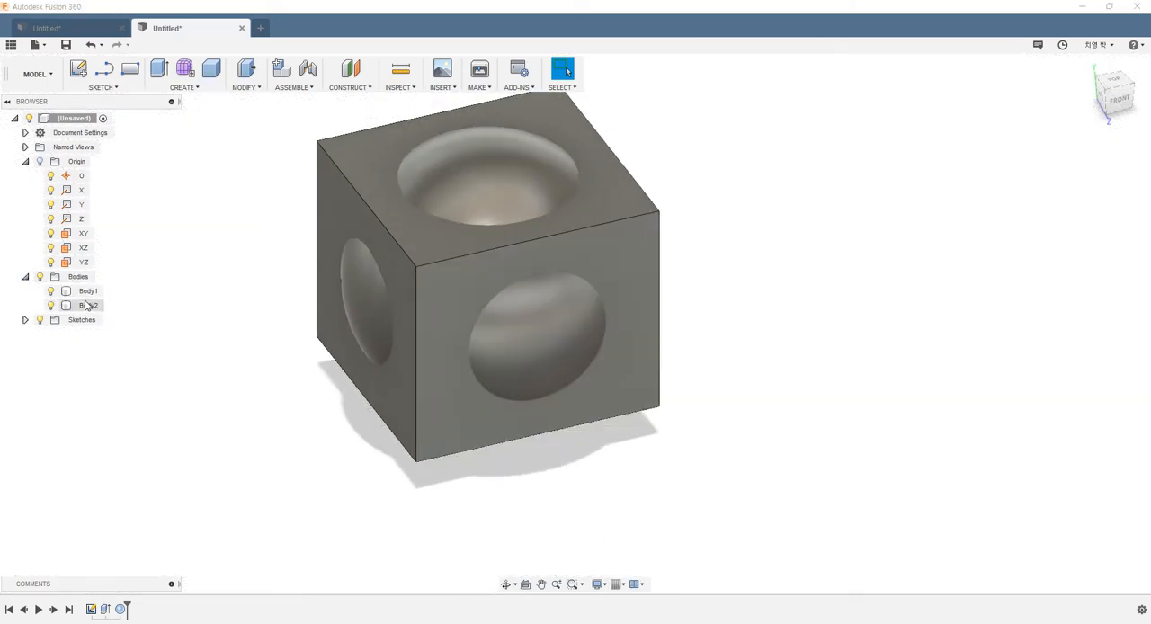
Step: Examine the box and sphere bodies individually and where the sphere passes through the box's faces
{"action": "left_click", "coordinate": [88, 291]}
{"action": "left_click", "coordinate": [88, 305]}
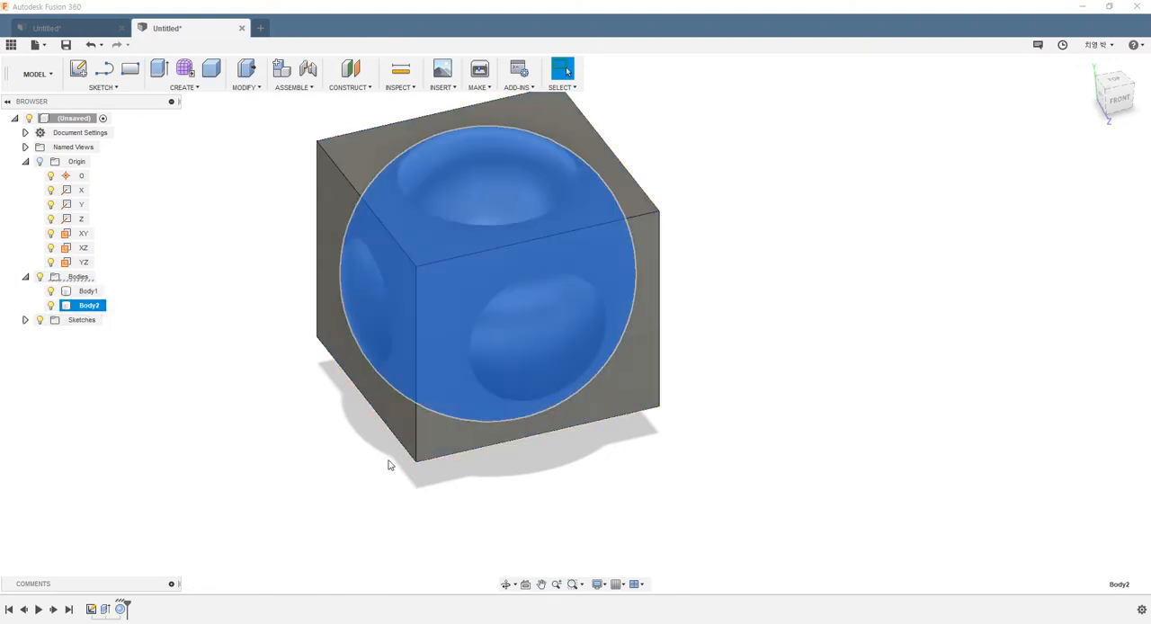
{"action": "middle_click_drag", "start_coordinate": [388, 461], "coordinate": [375, 443], "text": "shift"}
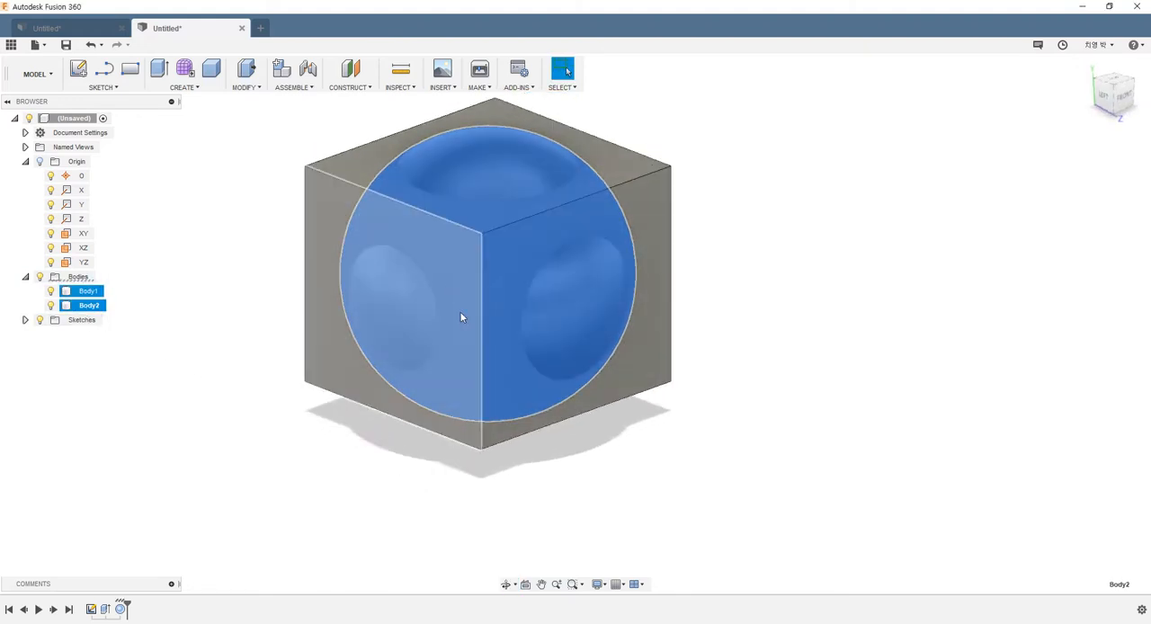
{"action": "left_click", "coordinate": [714, 233]}
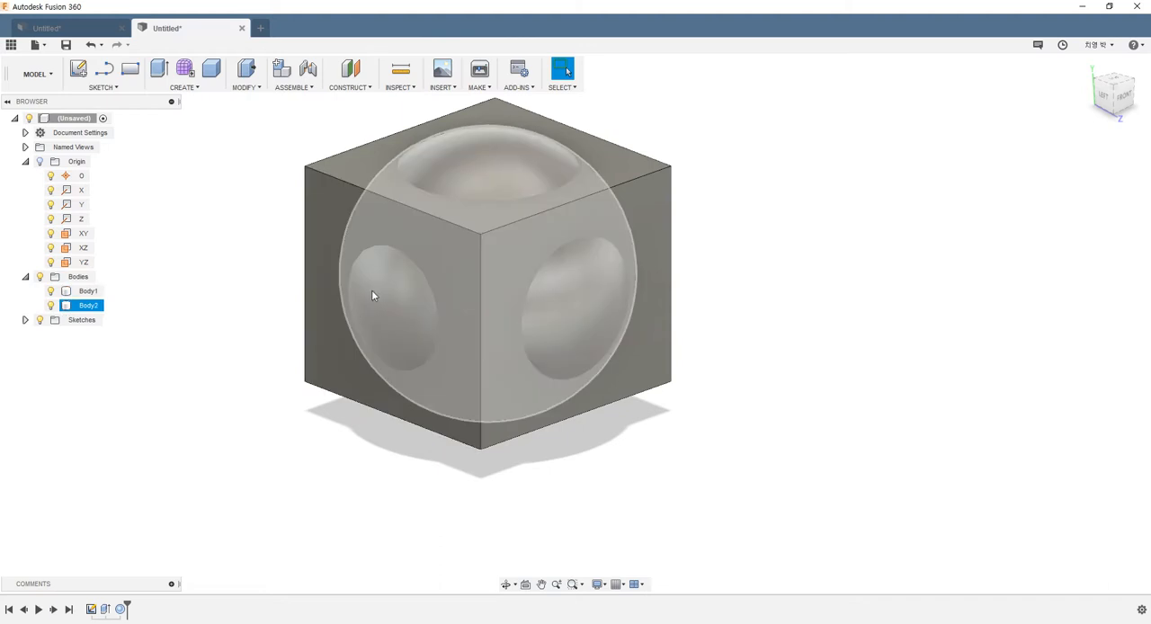
{"action": "left_click", "coordinate": [329, 237]}
{"action": "left_click", "coordinate": [368, 298]}
{"action": "left_click", "coordinate": [241, 283]}
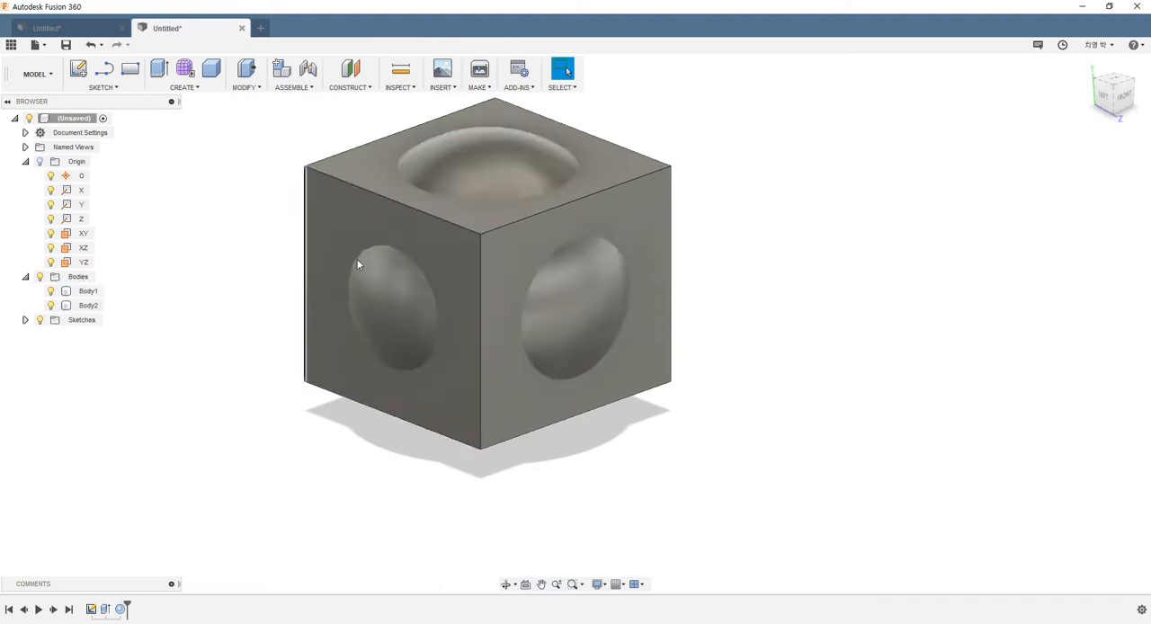
{"action": "scroll", "coordinate": [357, 262], "scroll_direction": "up", "scroll_amount": 3}
{"action": "middle_click_drag", "start_coordinate": [357, 262], "coordinate": [347, 241], "text": "shift"}
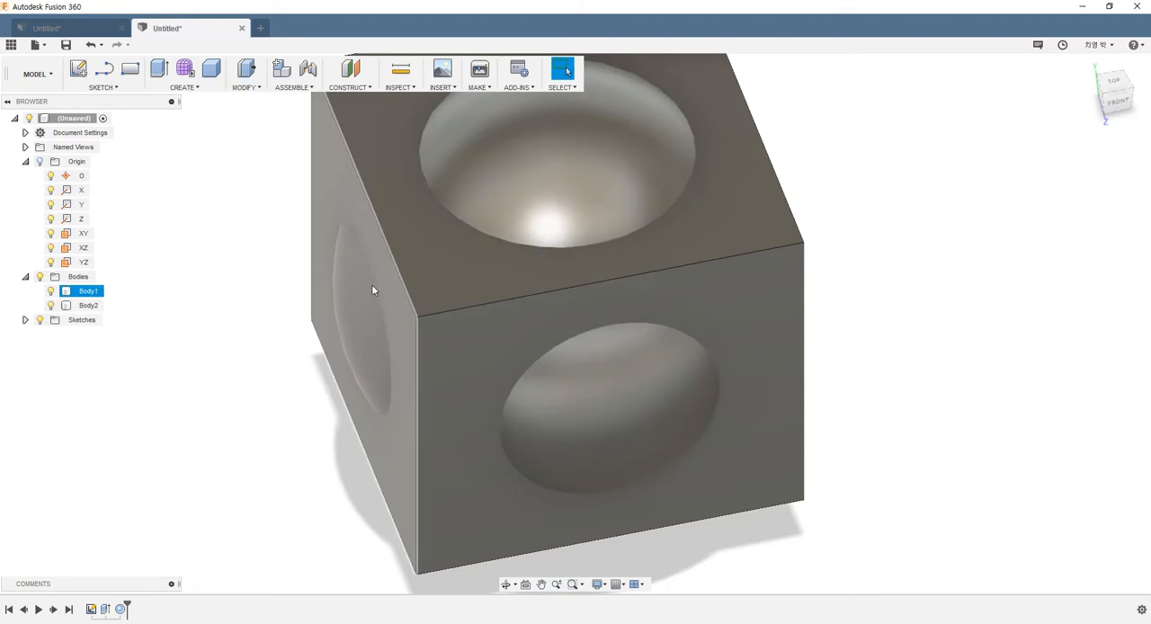
{"action": "middle_click_drag", "start_coordinate": [390, 386], "coordinate": [278, 286], "text": "shift"}
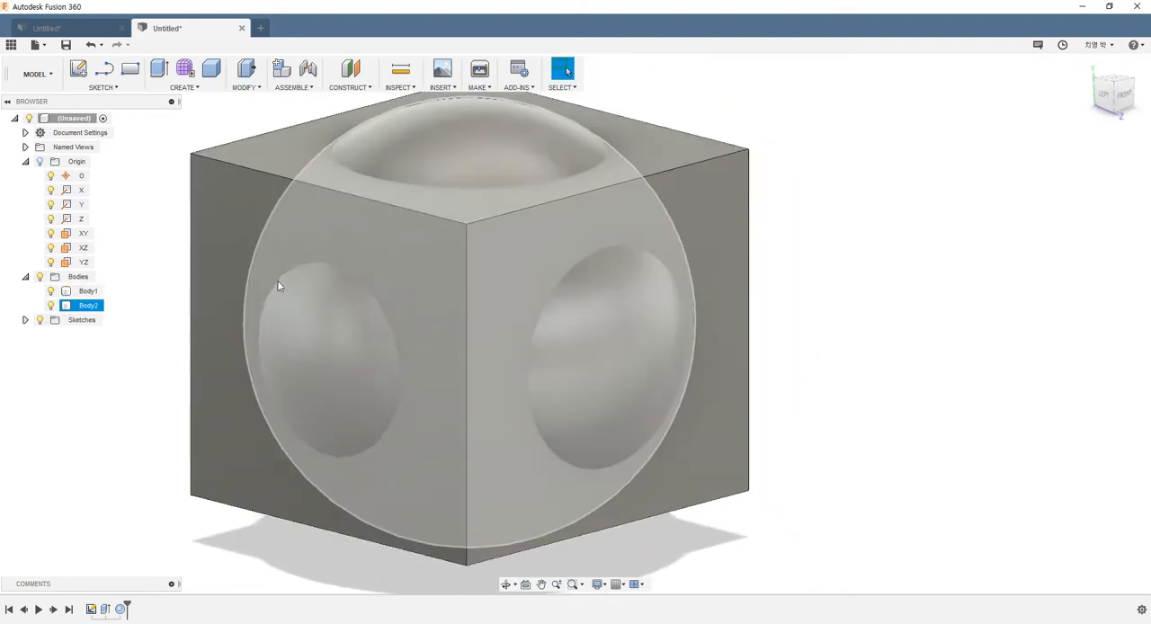
{"action": "scroll", "coordinate": [279, 347], "scroll_direction": "down", "scroll_amount": 2}
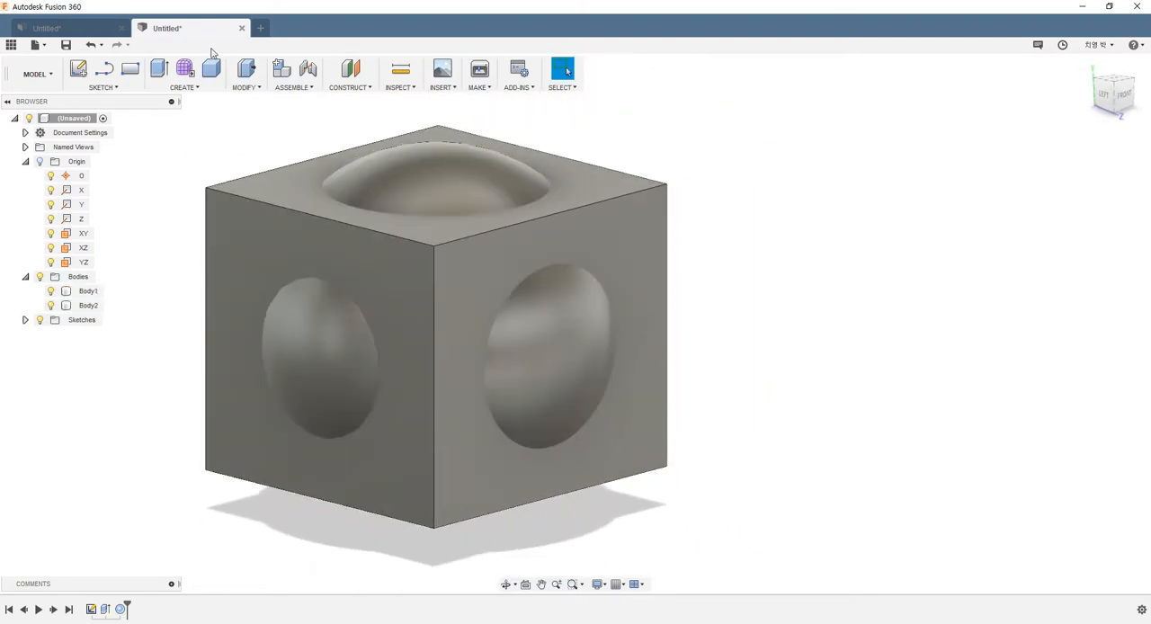
Step: Split the box's left face with the sphere body as the splitting tool, using the Split with Surface type
{"action": "left_click", "coordinate": [236, 89]}
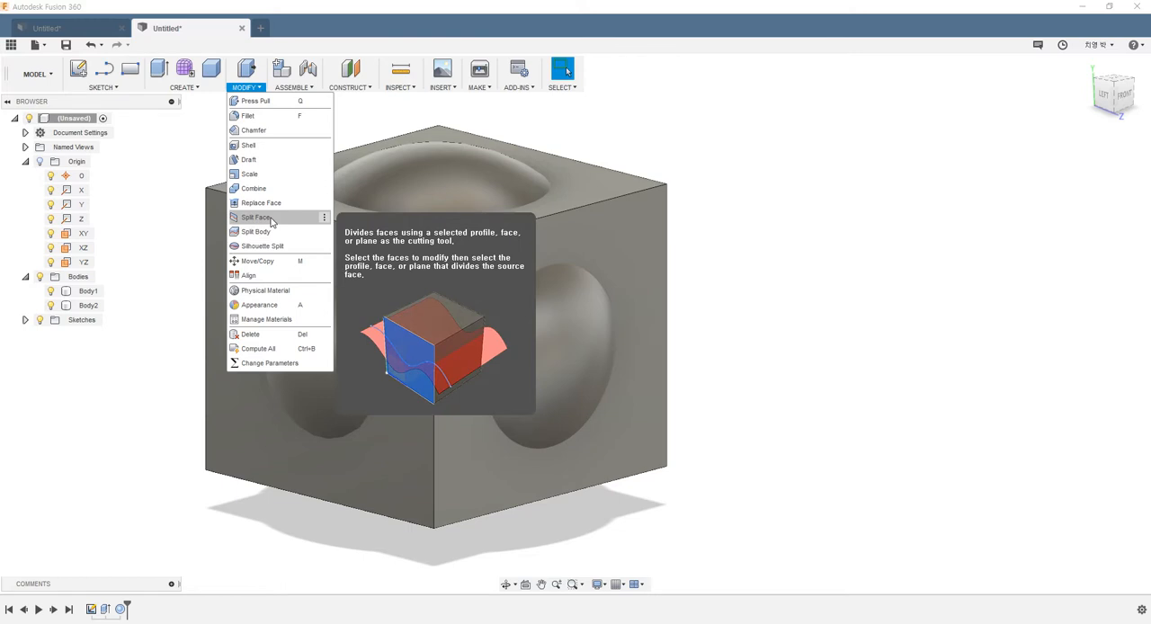
{"action": "left_click", "coordinate": [256, 217]}
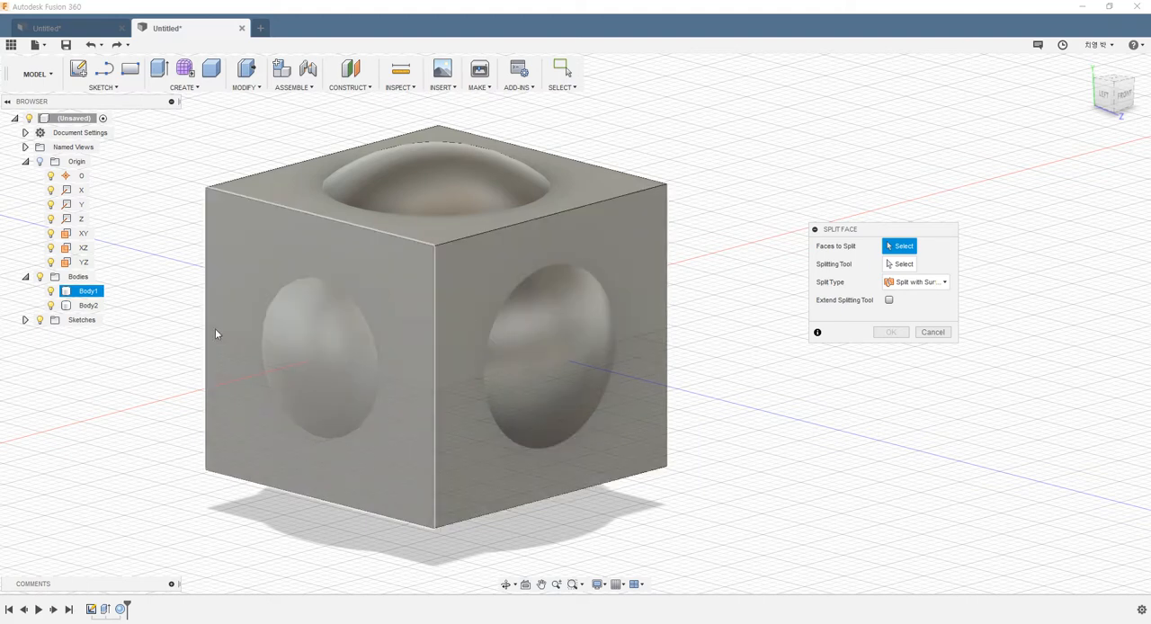
{"action": "left_click", "coordinate": [236, 273]}
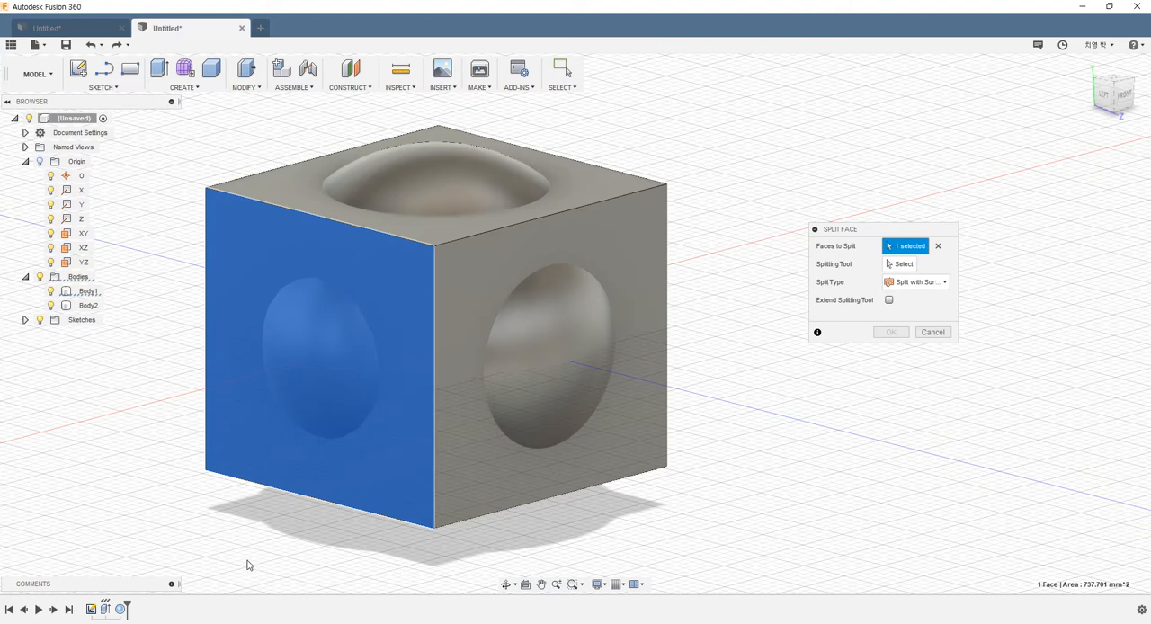
{"action": "left_click", "coordinate": [900, 264]}
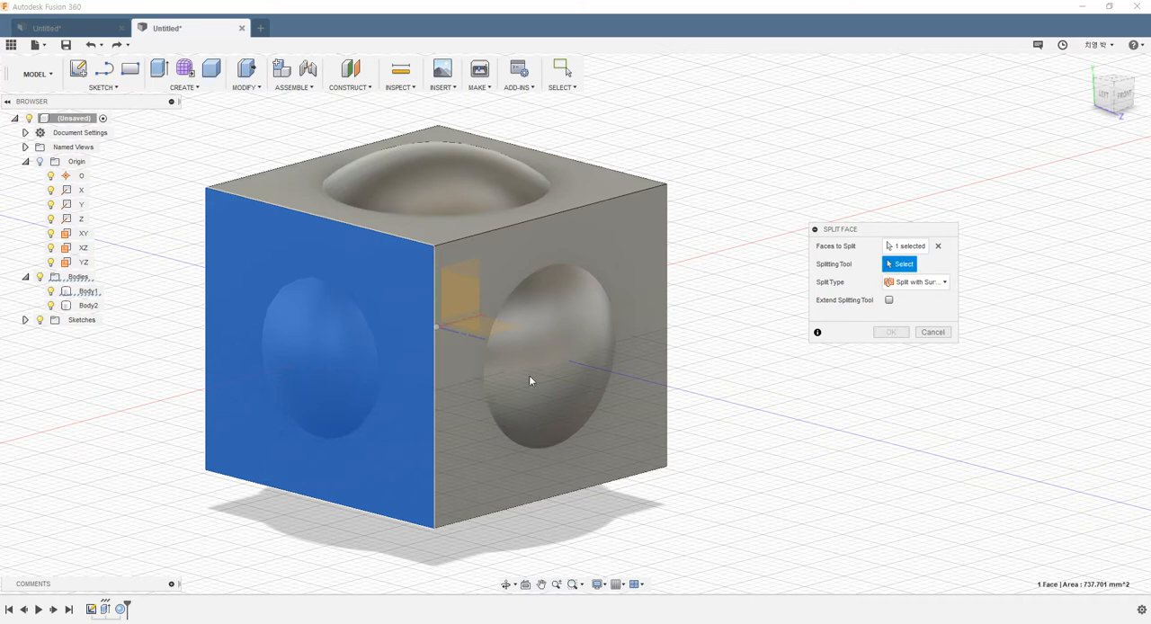
{"action": "left_click", "coordinate": [89, 306]}
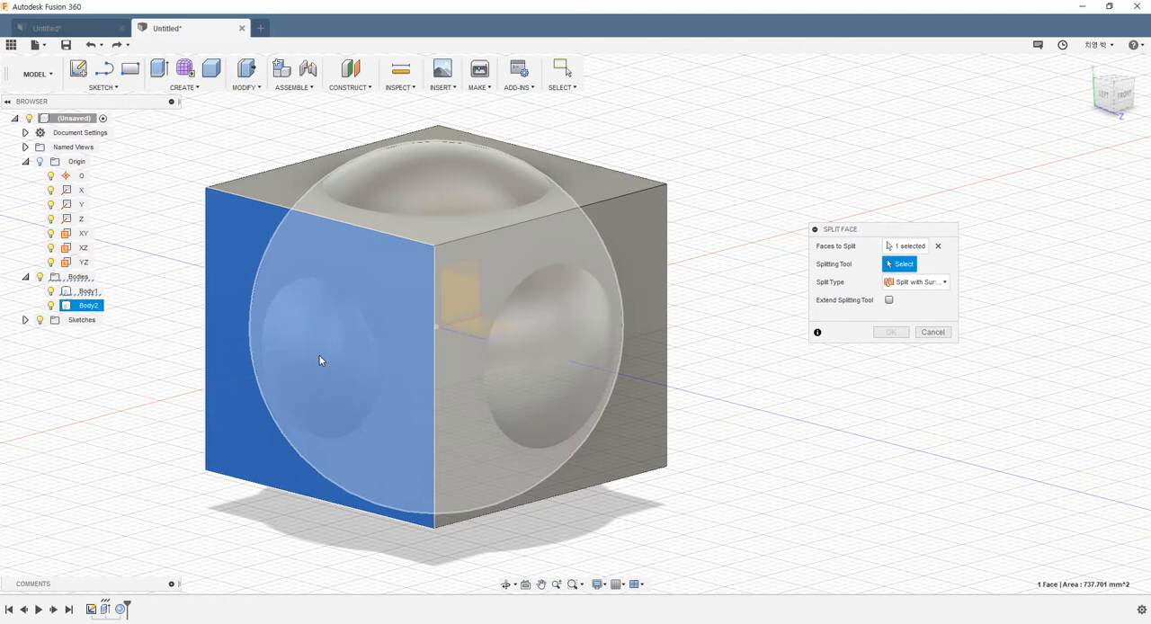
{"action": "left_click", "coordinate": [319, 360]}
{"action": "mouse_move", "coordinate": [424, 440]}
{"action": "middle_mouse_down", "text": "shift"}
{"action": "mouse_move", "coordinate": [453, 399]}
{"action": "mouse_move", "coordinate": [440, 429]}
{"action": "middle_mouse_up", "text": "shift"}
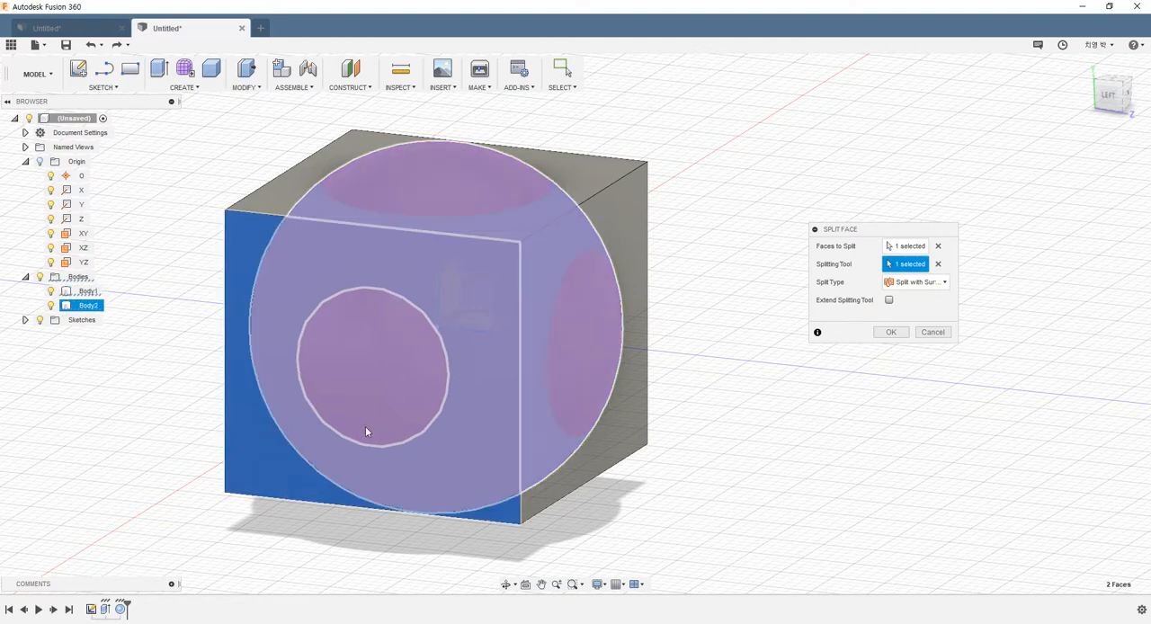
{"action": "left_click", "coordinate": [890, 332]}
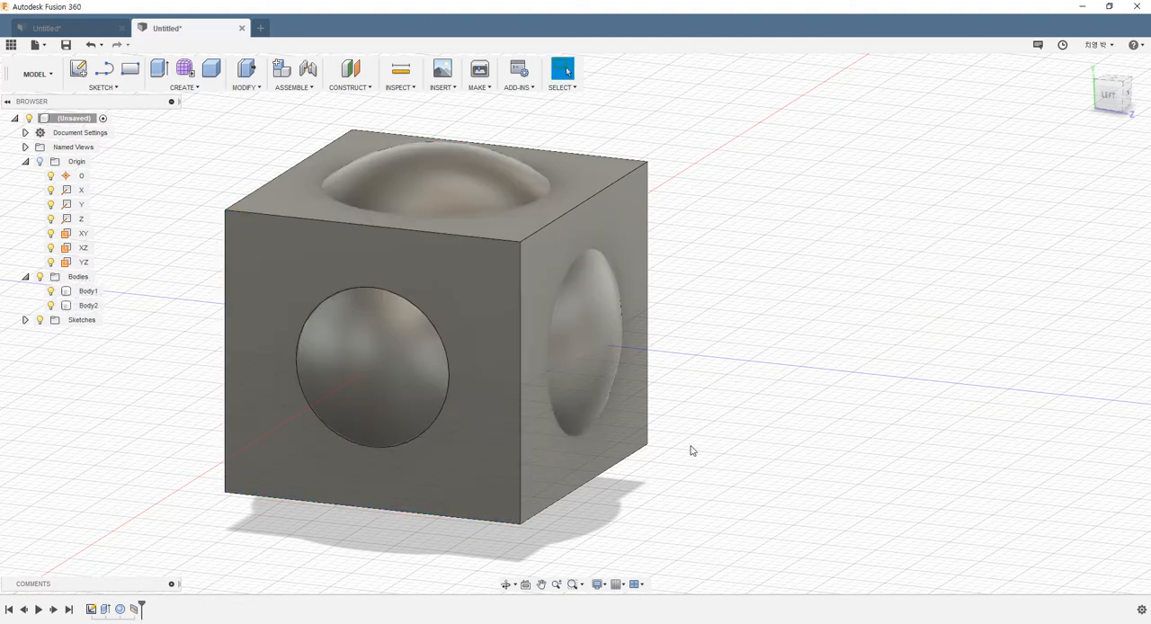
{"action": "middle_click_drag", "start_coordinate": [639, 457], "coordinate": [596, 443], "text": "shift"}
{"action": "left_click", "coordinate": [288, 333]}
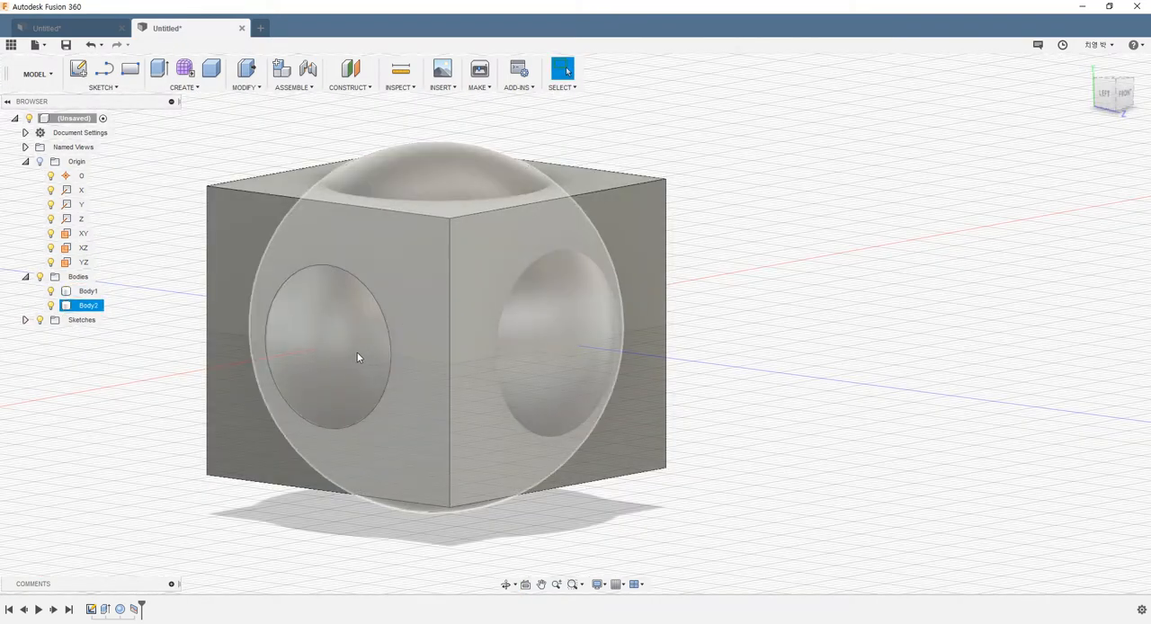
{"action": "key", "text": "ctrl+z"}
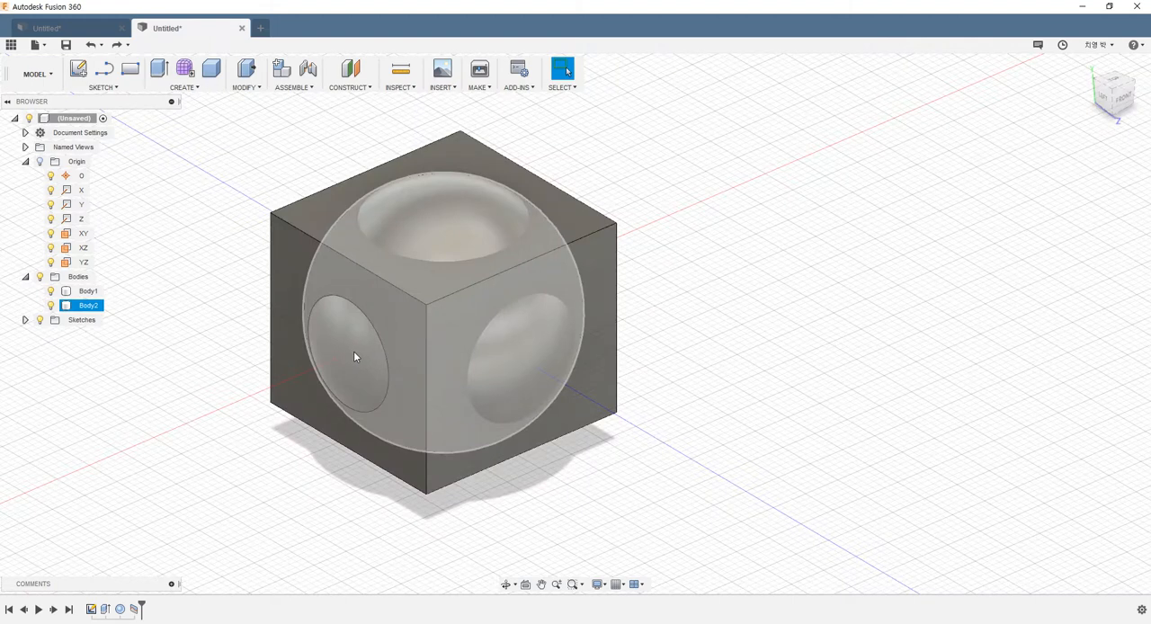
{"action": "key", "text": "Escape"}
Step: Split the sphere's surface with the box's front face, using the Along Vector type and the top edge perpendicular to that face as project direction
{"action": "left_click", "coordinate": [245, 87]}
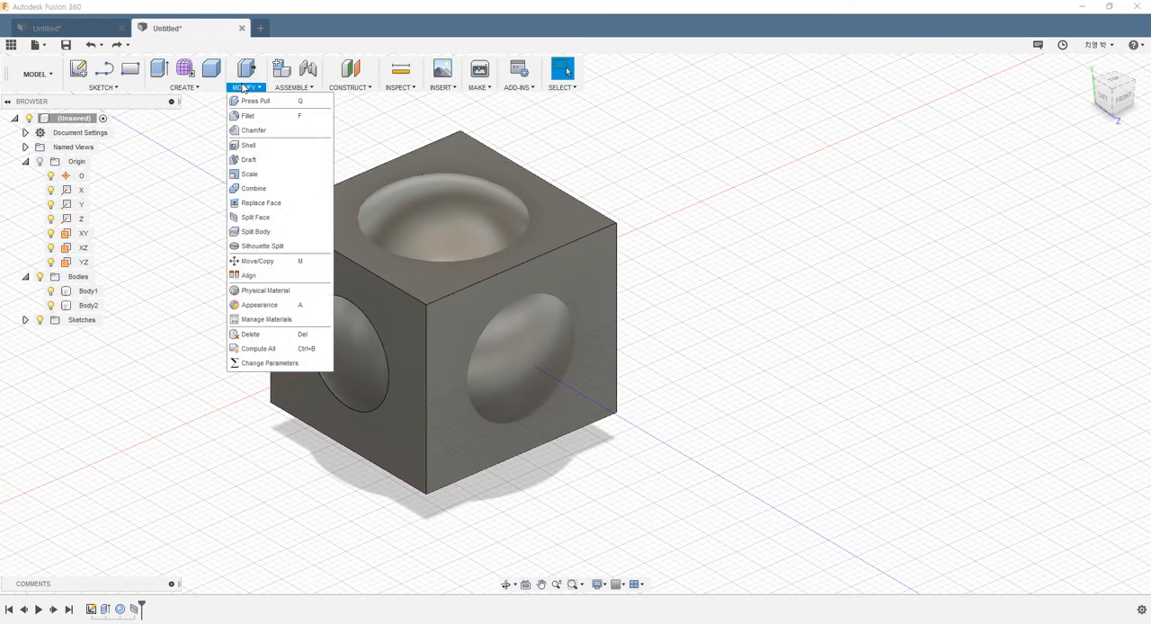
{"action": "left_click", "coordinate": [255, 218]}
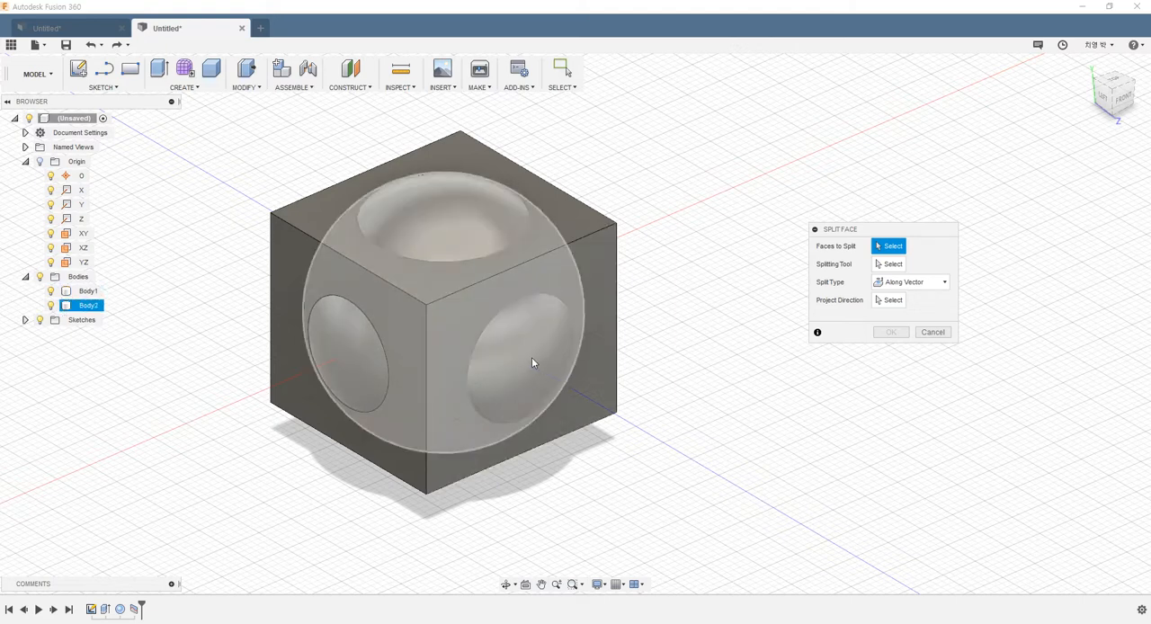
{"action": "left_click", "coordinate": [904, 283]}
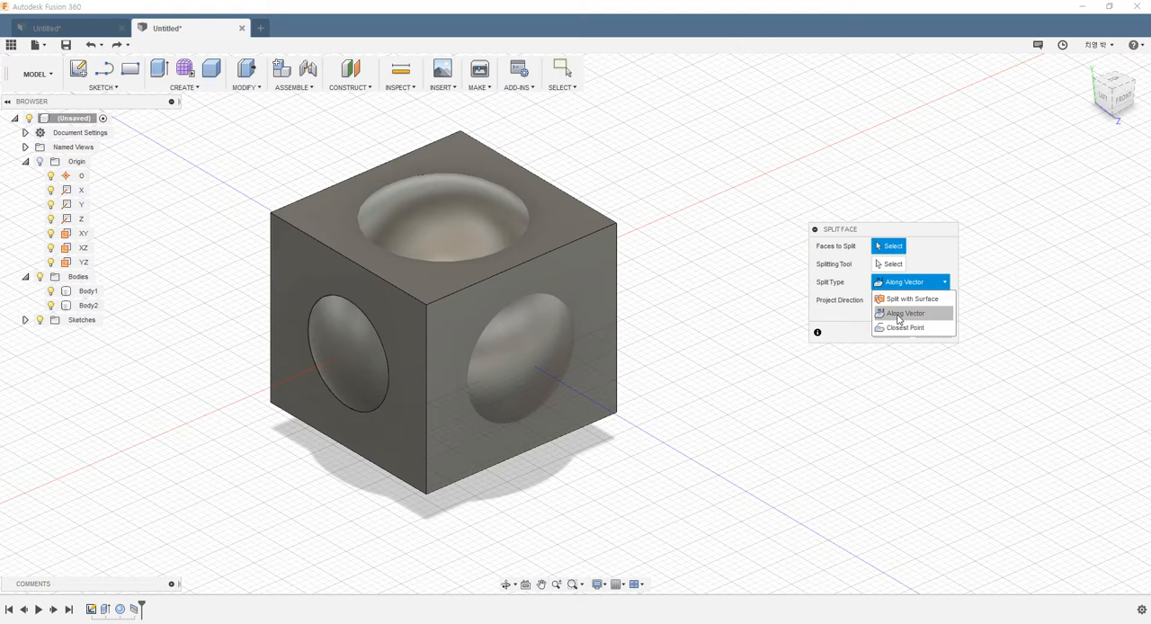
{"action": "left_click", "coordinate": [897, 314]}
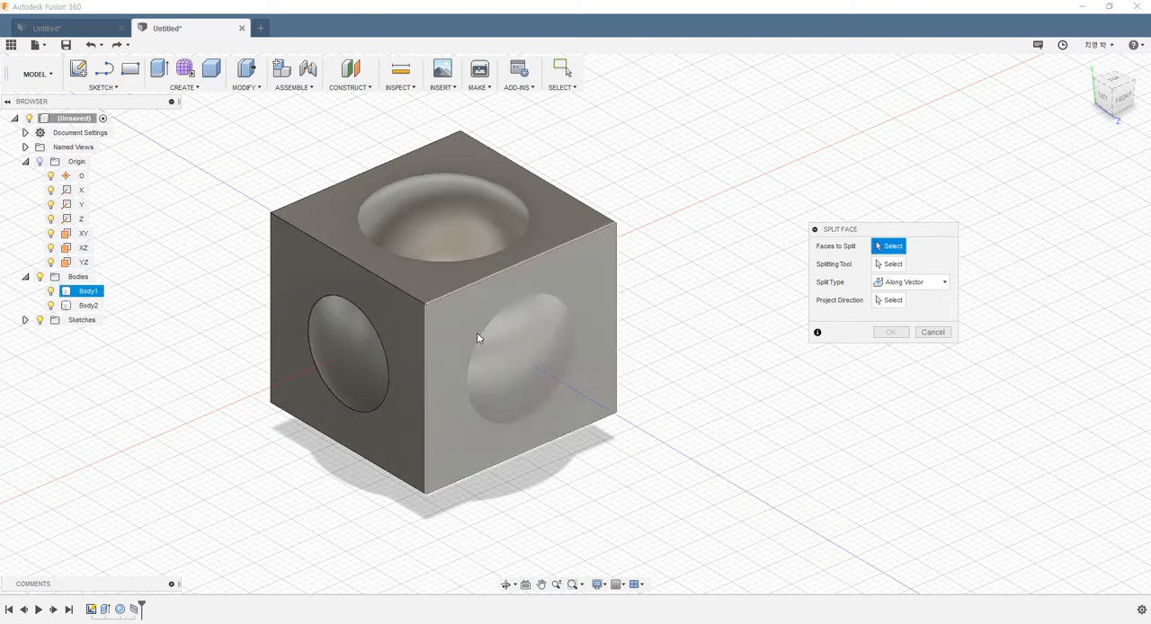
{"action": "left_click", "coordinate": [518, 344]}
{"action": "left_click", "coordinate": [887, 265]}
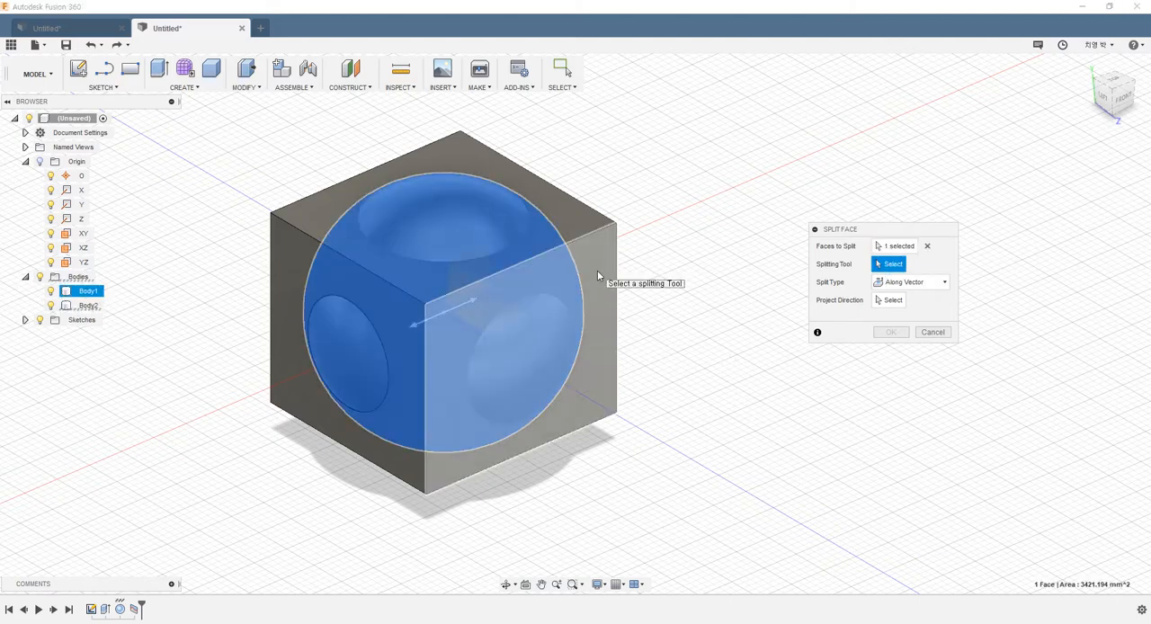
{"action": "scroll", "coordinate": [597, 269], "scroll_direction": "up", "scroll_amount": 3}
{"action": "left_click", "coordinate": [572, 282]}
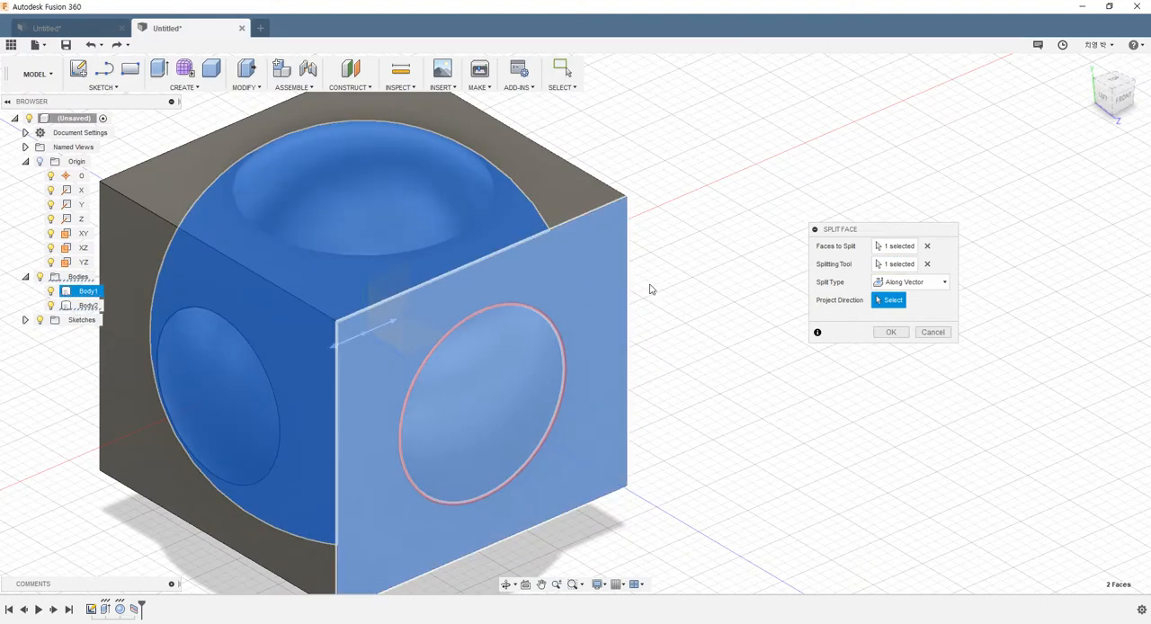
{"action": "scroll", "coordinate": [616, 308], "scroll_direction": "down", "scroll_amount": 2}
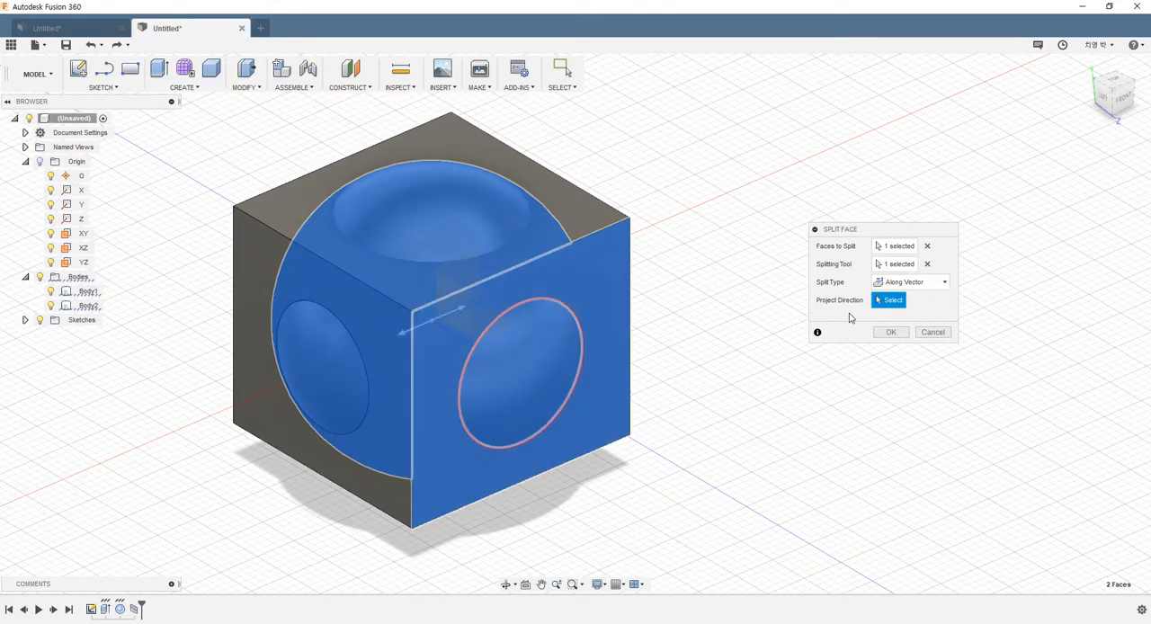
{"action": "left_click", "coordinate": [587, 191]}
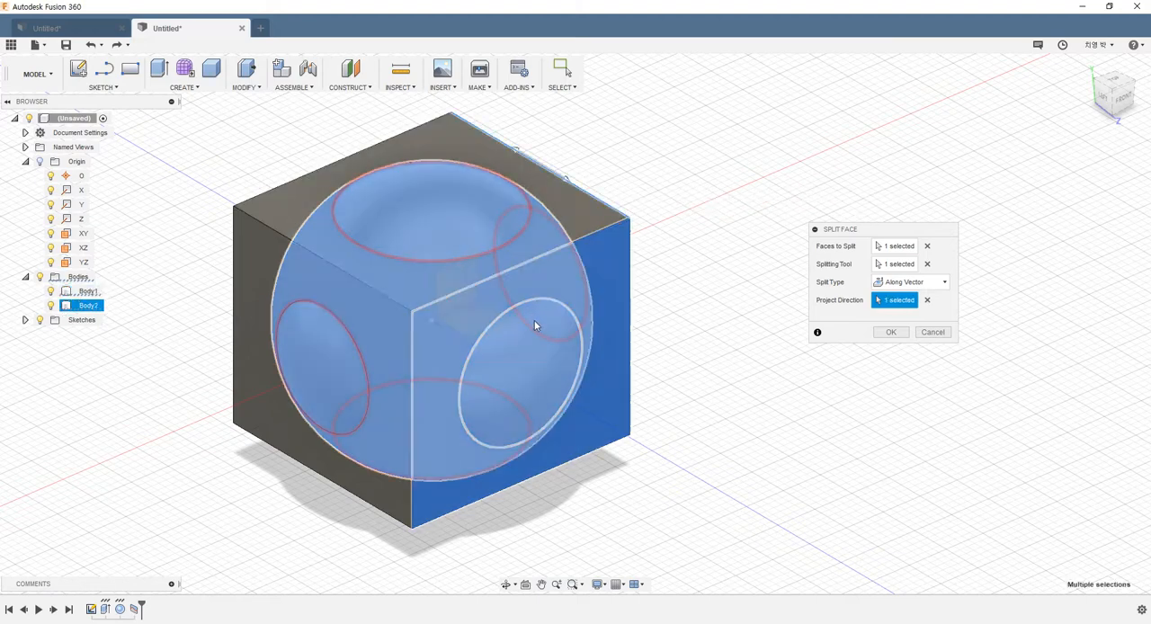
{"action": "middle_click_drag", "start_coordinate": [661, 368], "coordinate": [486, 297], "text": "shift"}
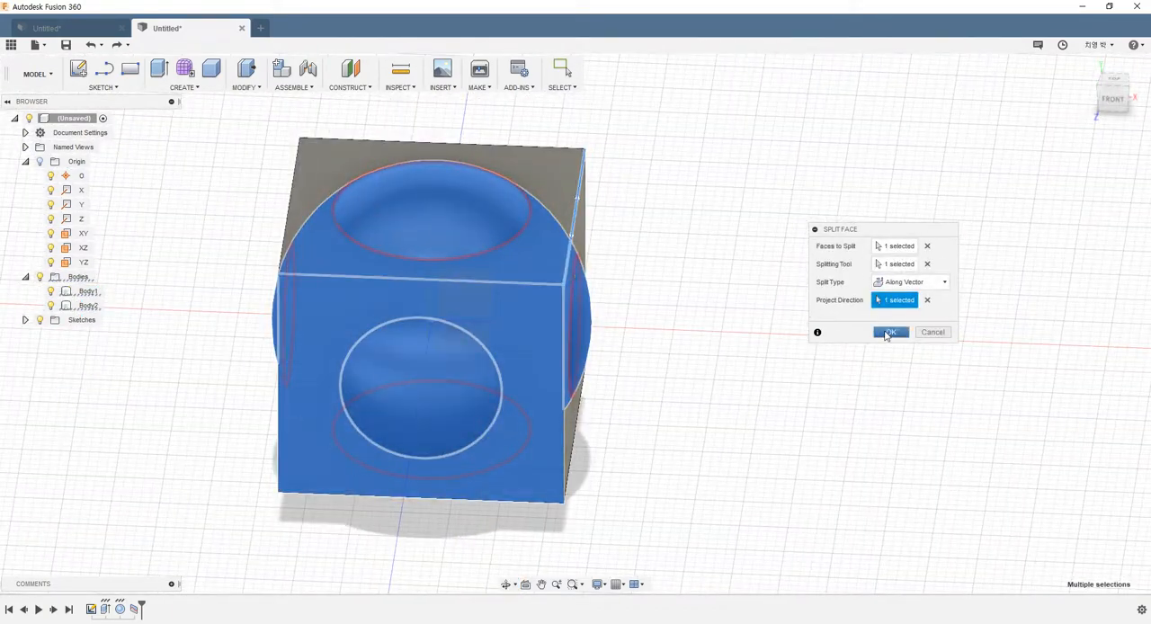
{"action": "left_click", "coordinate": [890, 332]}
Step: Delete the sphere body despite its references and select the circular split face on the box
{"action": "mouse_move", "coordinate": [725, 337]}
{"action": "middle_mouse_down", "text": "shift"}
{"action": "mouse_move", "coordinate": [494, 225]}
{"action": "mouse_move", "coordinate": [441, 237]}
{"action": "mouse_move", "coordinate": [452, 261]}
{"action": "mouse_move", "coordinate": [463, 115]}
{"action": "middle_mouse_up", "text": "shift"}
{"action": "middle_click_drag", "start_coordinate": [467, 369], "coordinate": [470, 180], "text": "shift"}
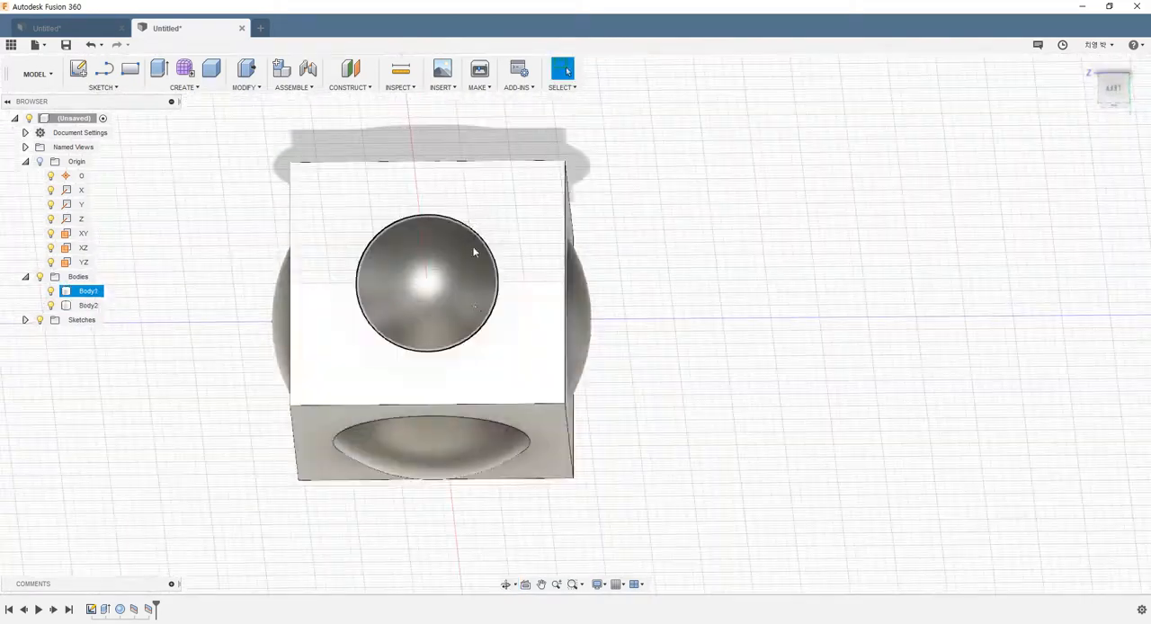
{"action": "middle_click_drag", "start_coordinate": [467, 436], "coordinate": [457, 310], "text": "shift"}
{"action": "middle_click_drag", "start_coordinate": [647, 417], "coordinate": [804, 442], "text": "shift"}
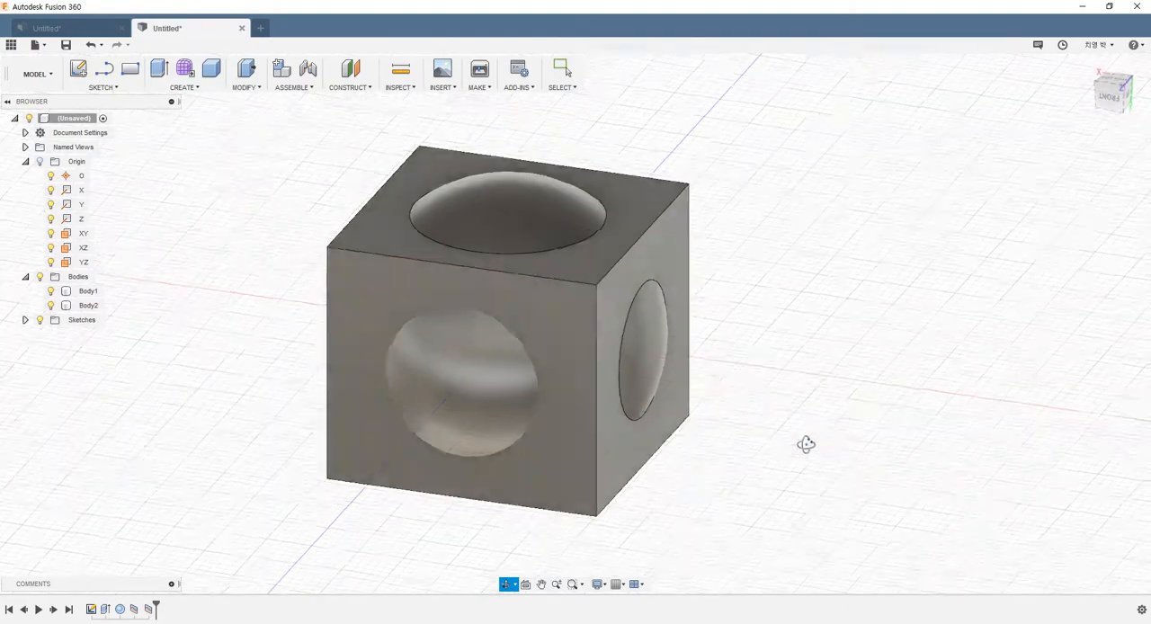
{"action": "scroll", "coordinate": [686, 403], "scroll_direction": "down", "scroll_amount": 3}
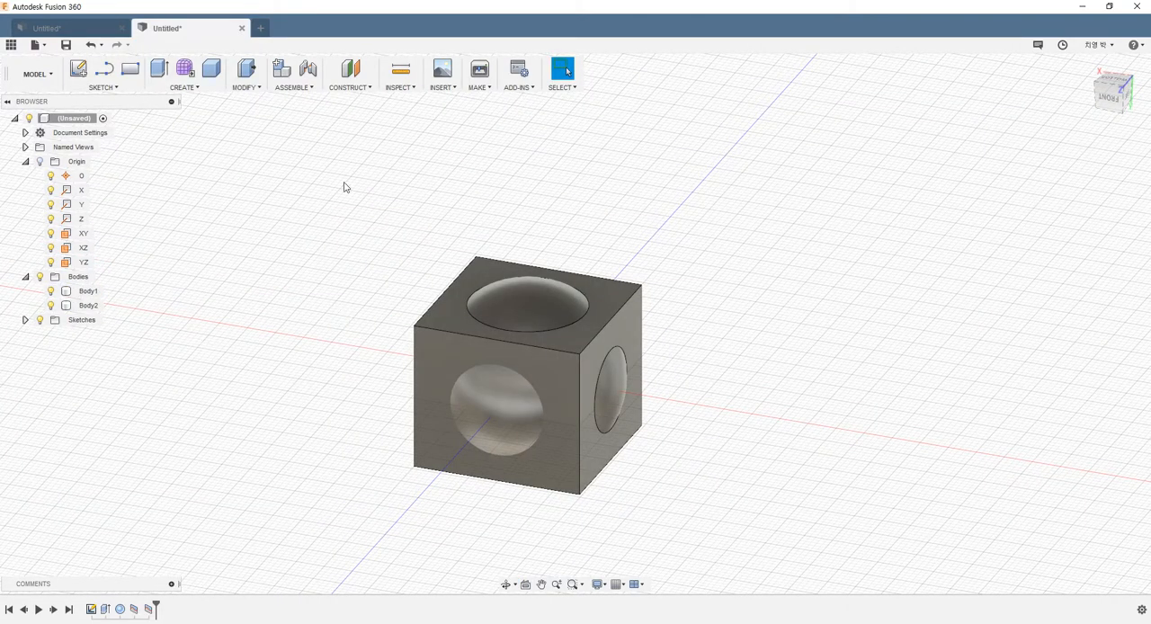
{"action": "left_click", "coordinate": [88, 305]}
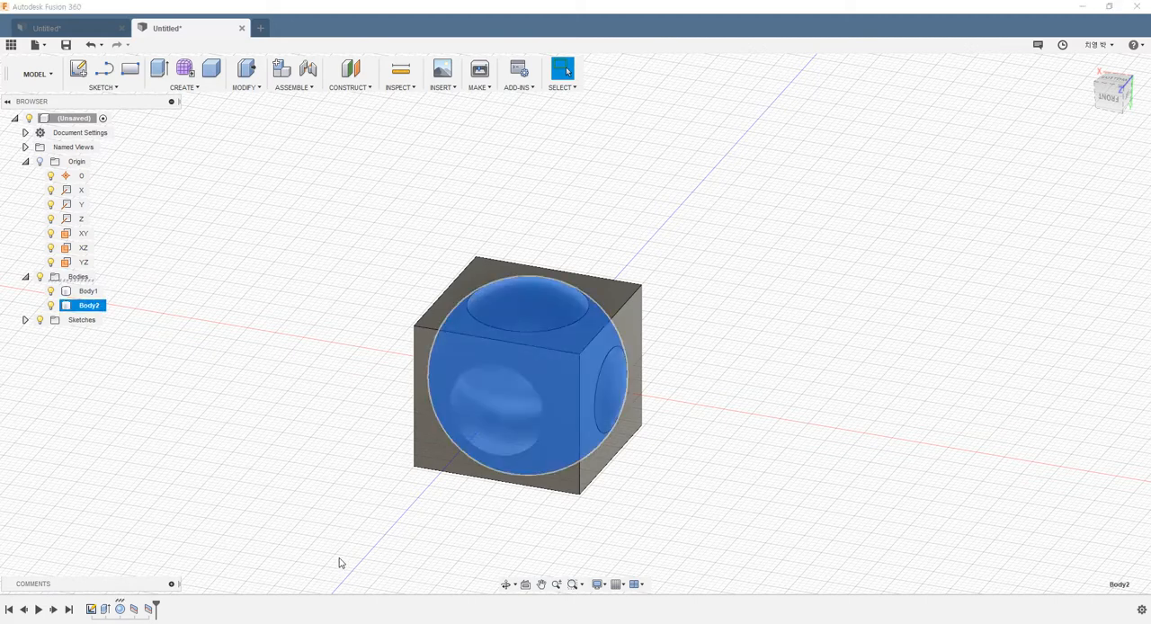
{"action": "key", "text": "Delete"}
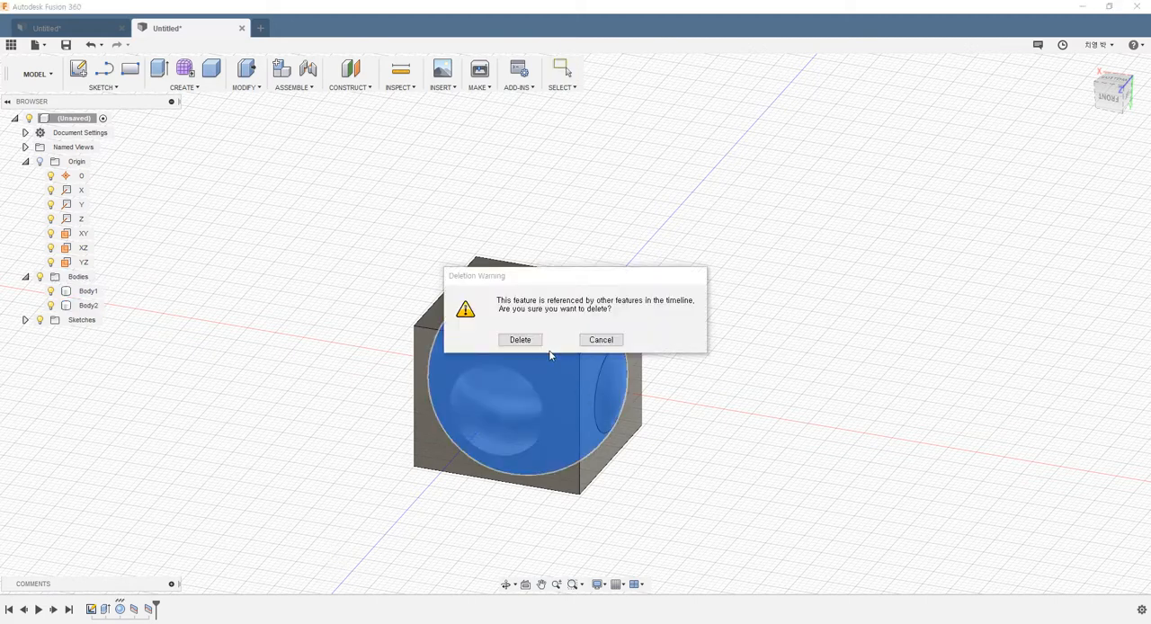
{"action": "left_click", "coordinate": [521, 340]}
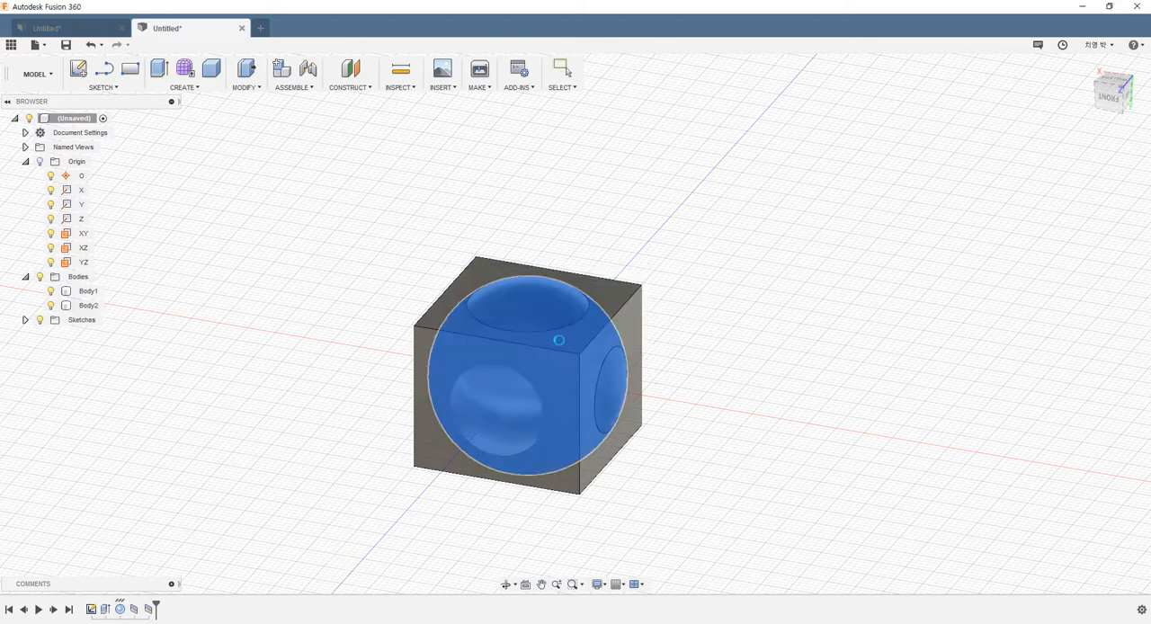
{"action": "left_click", "coordinate": [603, 386]}
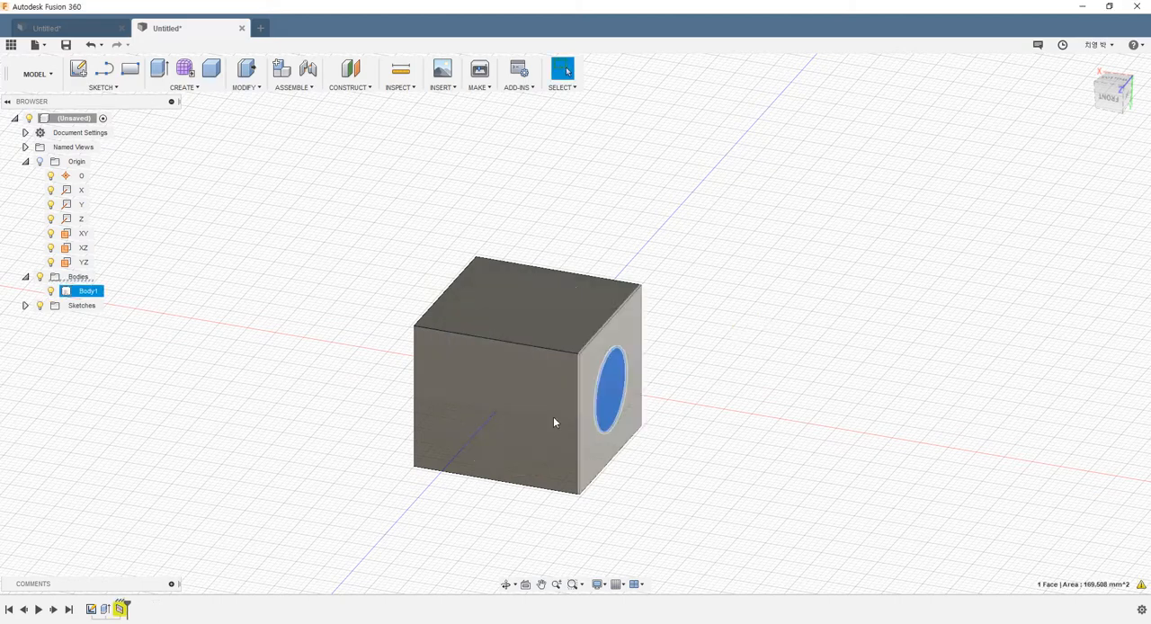
Step: Start a new sketch on the box's front face
{"action": "mouse_move", "coordinate": [305, 314]}
{"action": "middle_mouse_down", "text": "shift"}
{"action": "mouse_move", "coordinate": [244, 304]}
{"action": "mouse_move", "coordinate": [435, 279]}
{"action": "mouse_move", "coordinate": [380, 332]}
{"action": "mouse_move", "coordinate": [321, 307]}
{"action": "middle_mouse_up", "text": "shift"}
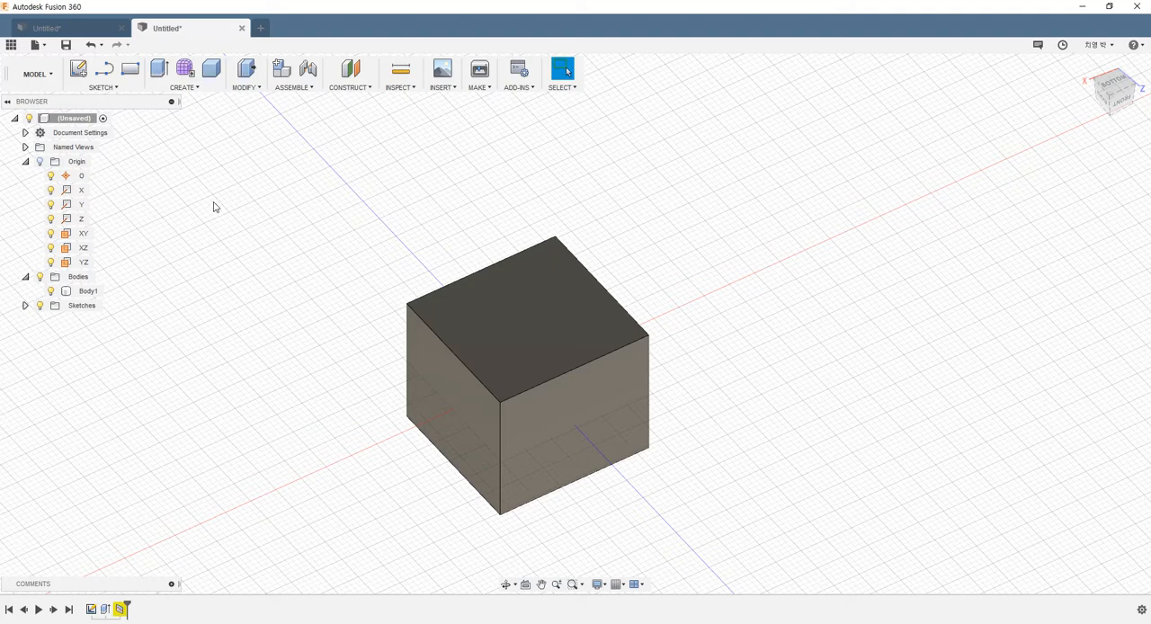
{"action": "middle_click_drag", "start_coordinate": [231, 220], "coordinate": [189, 193], "text": "shift"}
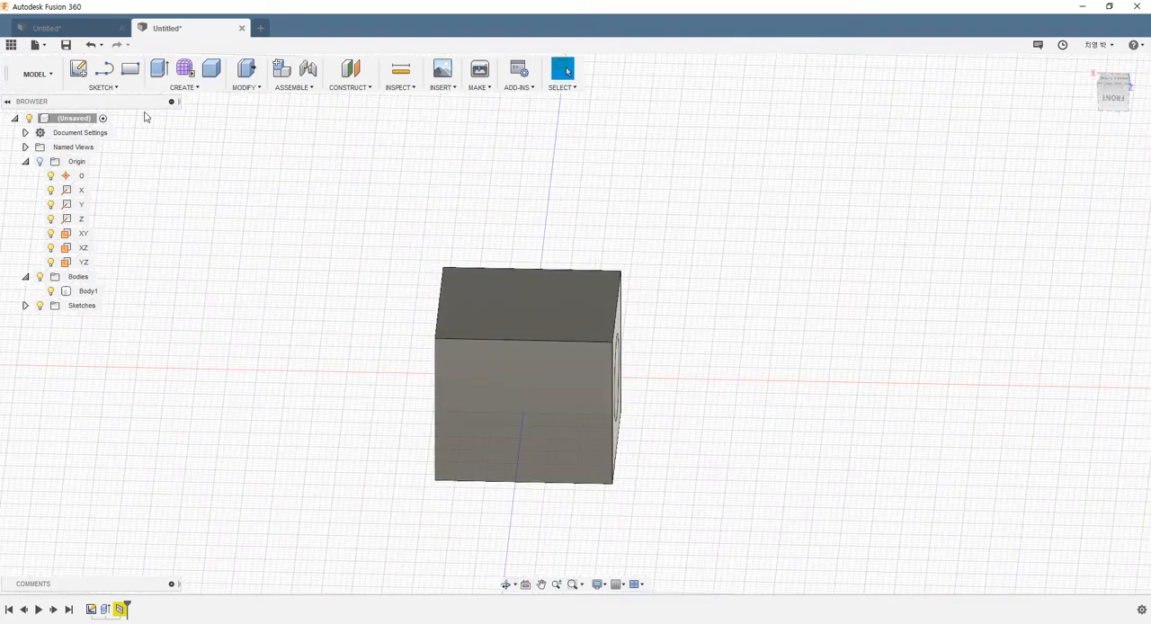
{"action": "left_click", "coordinate": [76, 73]}
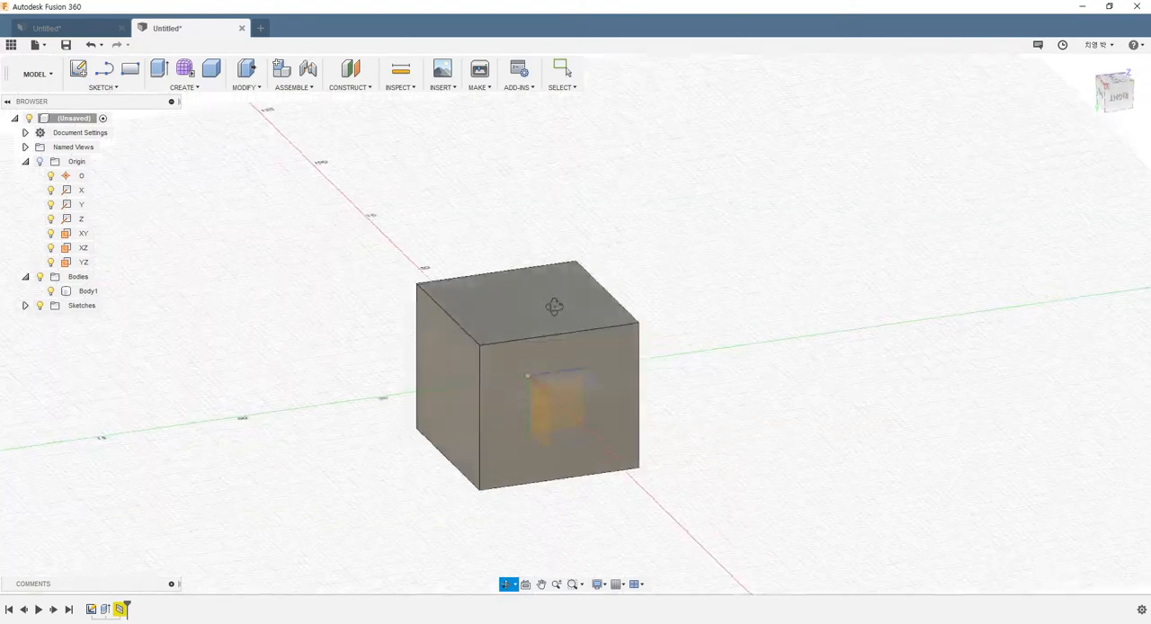
{"action": "mouse_move", "coordinate": [554, 307]}
{"action": "middle_mouse_down", "text": "shift"}
{"action": "mouse_move", "coordinate": [462, 320]}
{"action": "mouse_move", "coordinate": [560, 419]}
{"action": "mouse_move", "coordinate": [432, 351]}
{"action": "mouse_move", "coordinate": [399, 350]}
{"action": "mouse_move", "coordinate": [442, 366]}
{"action": "mouse_move", "coordinate": [514, 294]}
{"action": "mouse_move", "coordinate": [387, 260]}
{"action": "middle_mouse_up", "text": "shift"}
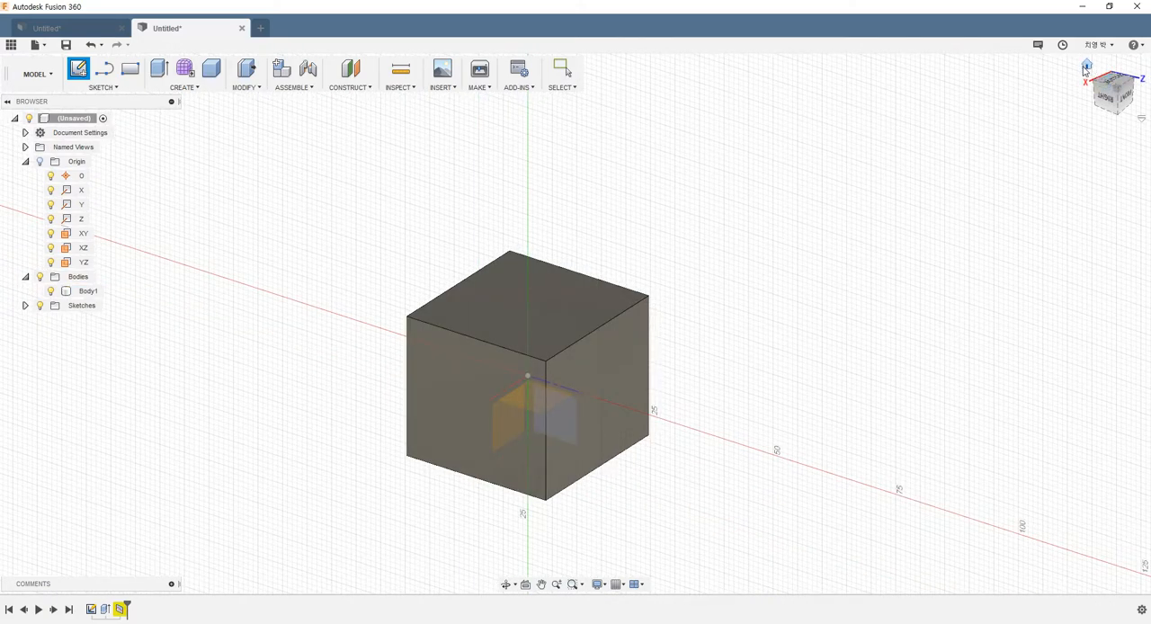
{"action": "left_click", "coordinate": [1085, 68]}
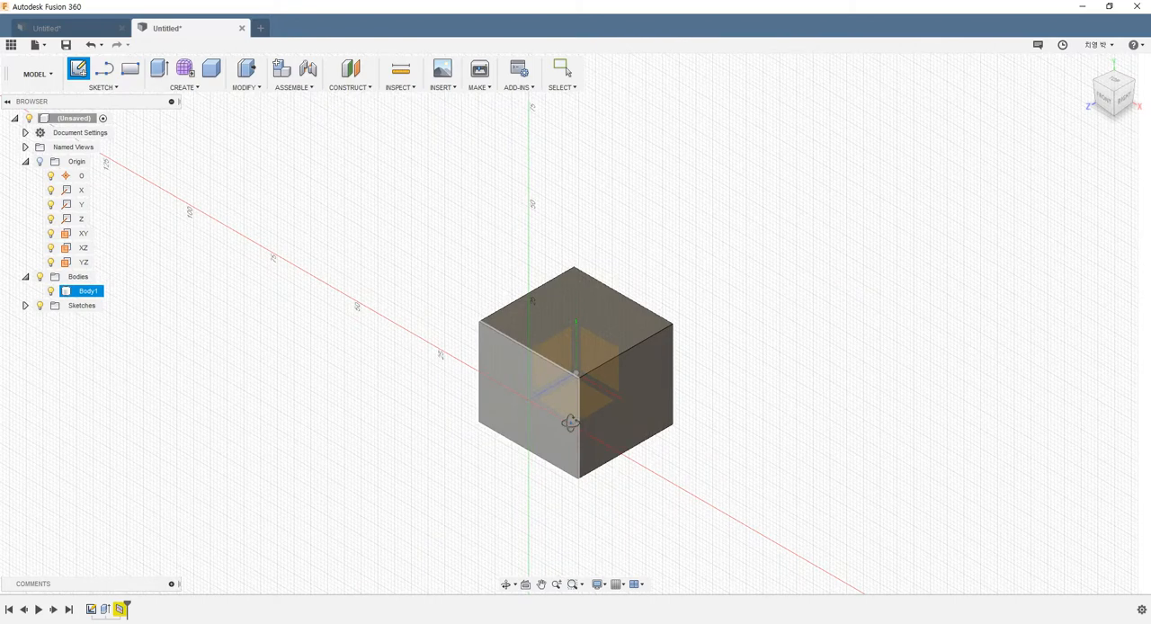
{"action": "middle_click_drag", "start_coordinate": [570, 423], "coordinate": [532, 377], "text": "shift"}
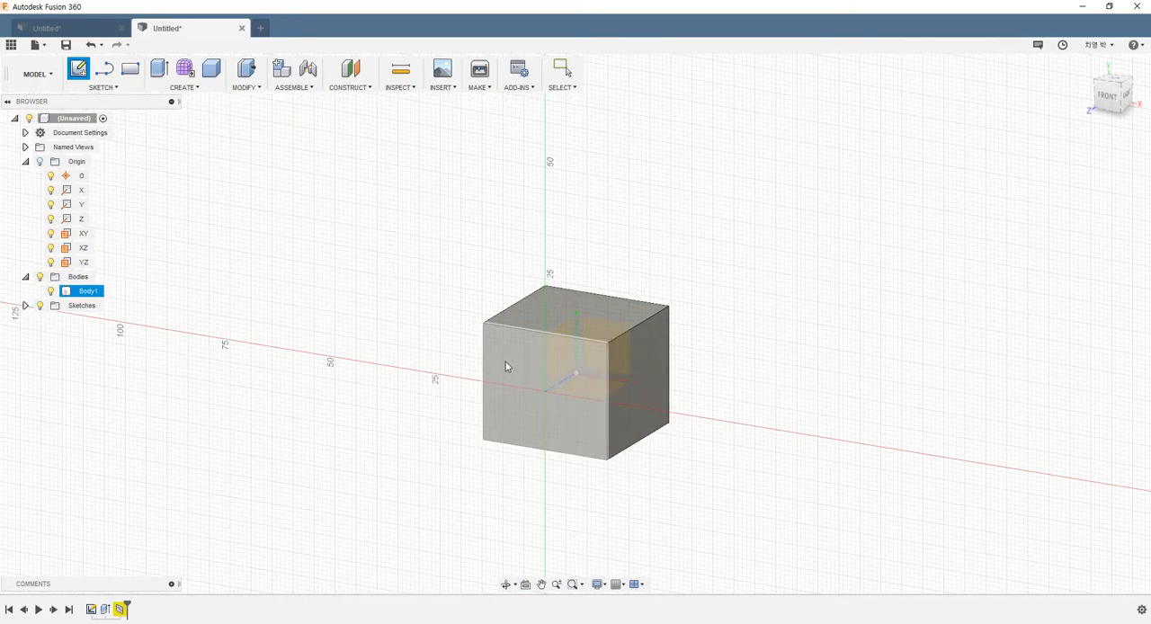
{"action": "left_click", "coordinate": [505, 363]}
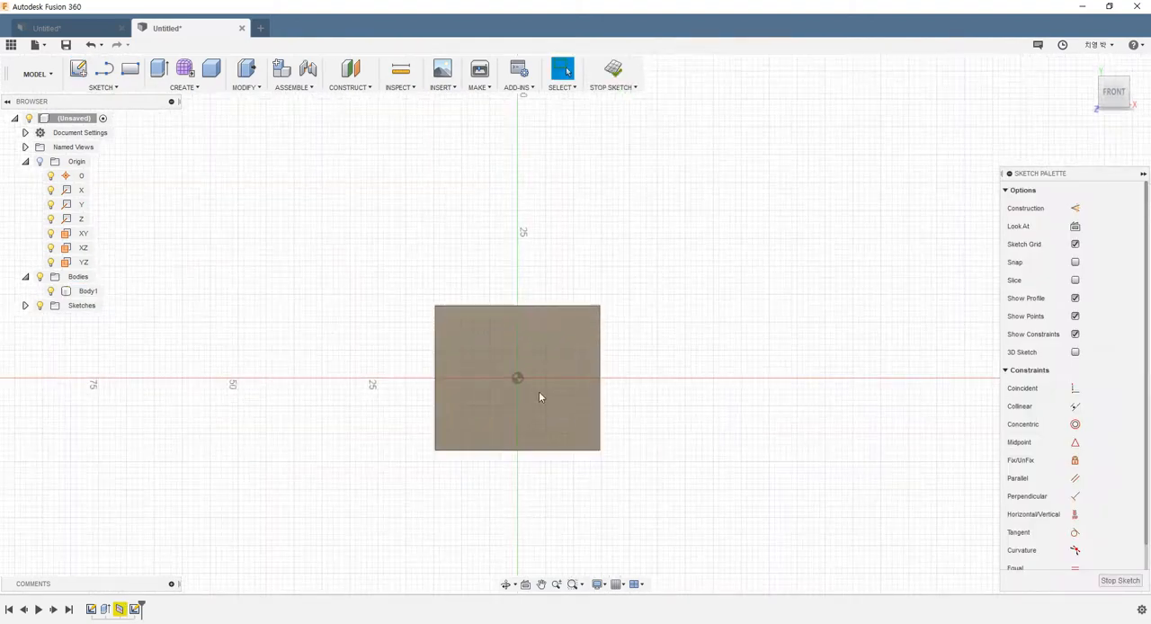
Step: Draw a zigzag of four connected lines across the front face and past both sides, and select its last segment, about 22 mm long
{"action": "left_click", "coordinate": [110, 79]}
{"action": "left_click", "coordinate": [372, 404]}
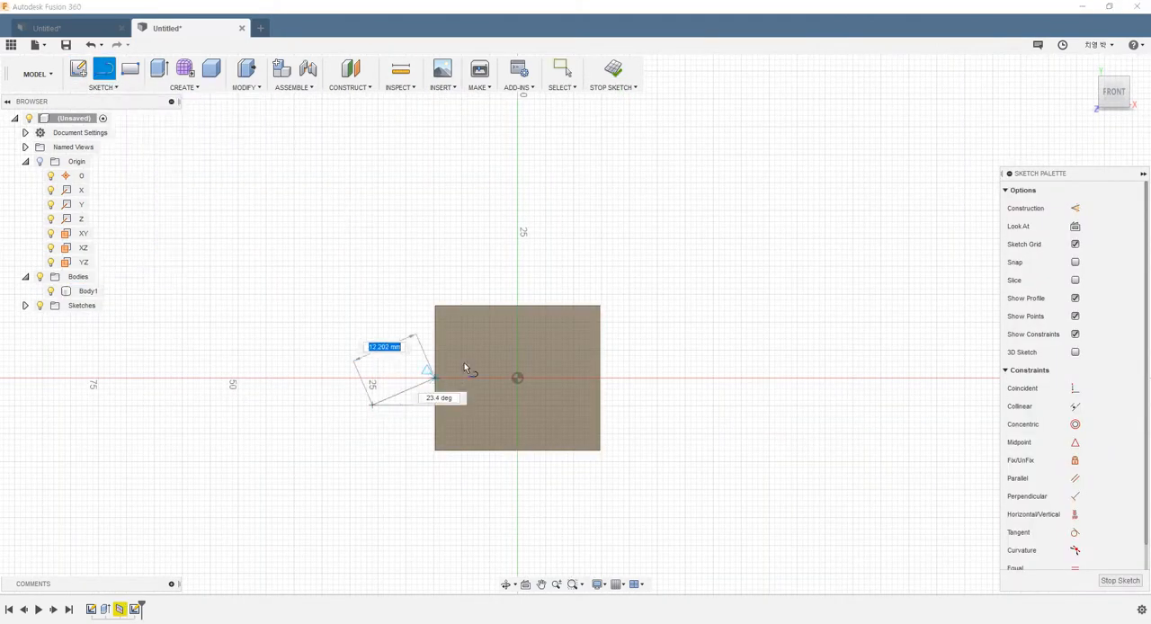
{"action": "left_click", "coordinate": [491, 346]}
{"action": "left_click", "coordinate": [559, 404]}
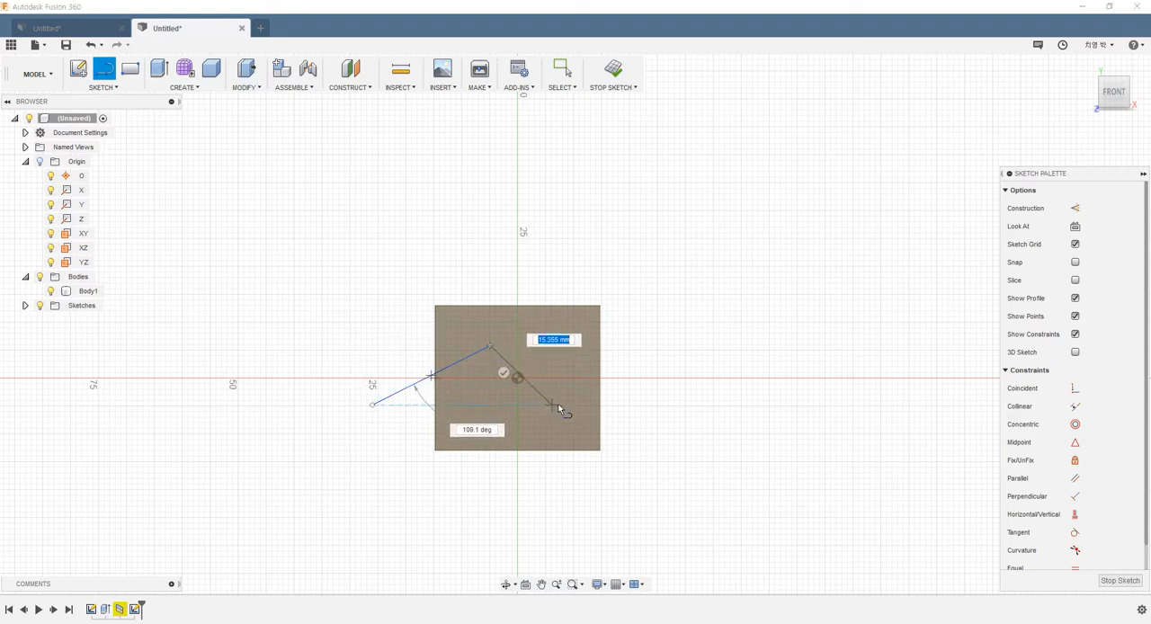
{"action": "left_click", "coordinate": [645, 355]}
{"action": "left_click", "coordinate": [739, 435]}
{"action": "key", "text": "Escape"}
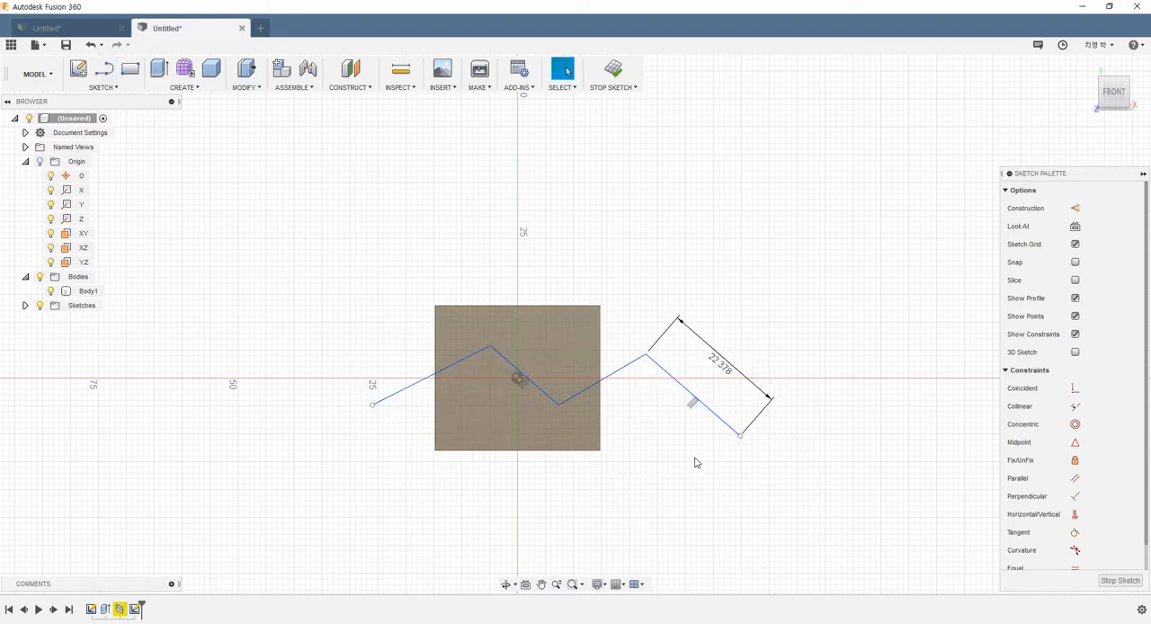
{"action": "left_click", "coordinate": [694, 397]}
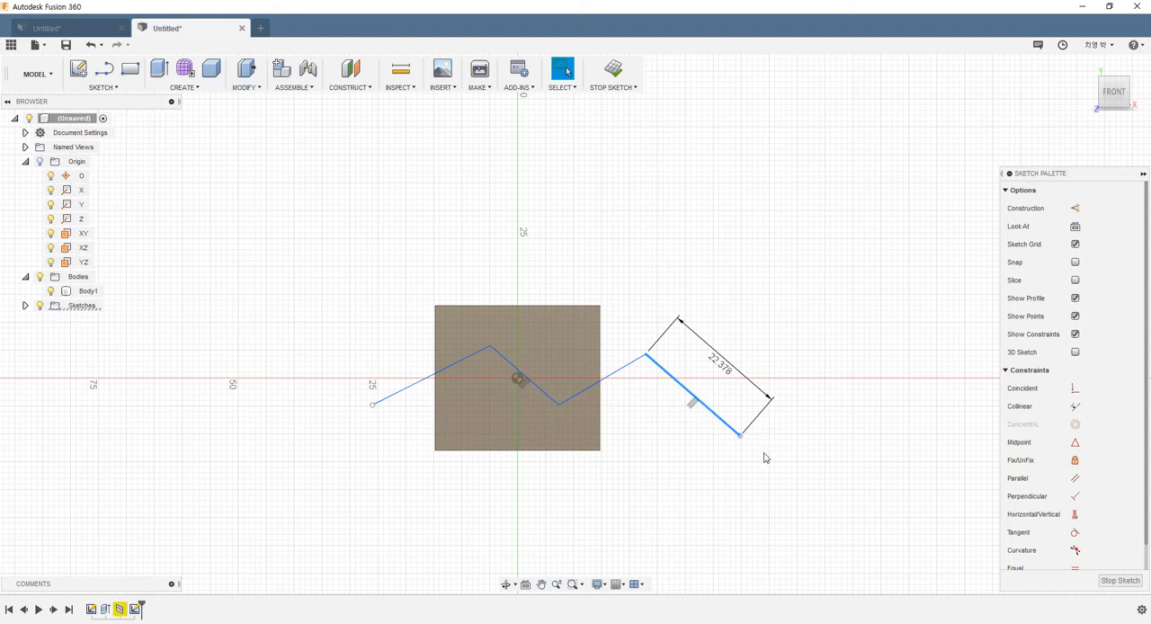
Step: Delete the zigzag's last segment beyond the box and finish the sketch
{"action": "key", "text": "Delete"}
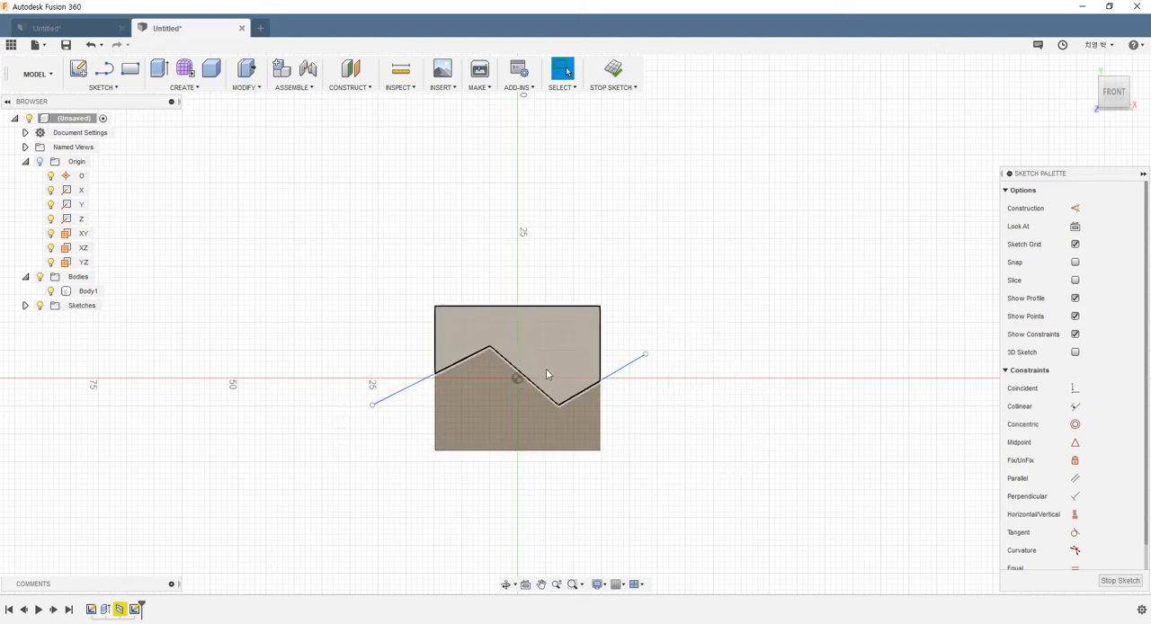
{"action": "left_click", "coordinate": [614, 72]}
{"action": "middle_click_drag", "start_coordinate": [596, 350], "coordinate": [560, 361], "text": "shift"}
{"action": "scroll", "coordinate": [559, 362], "scroll_direction": "up", "scroll_amount": 2}
Step: Hide the layout grid around the box
{"action": "left_click", "coordinate": [615, 584]}
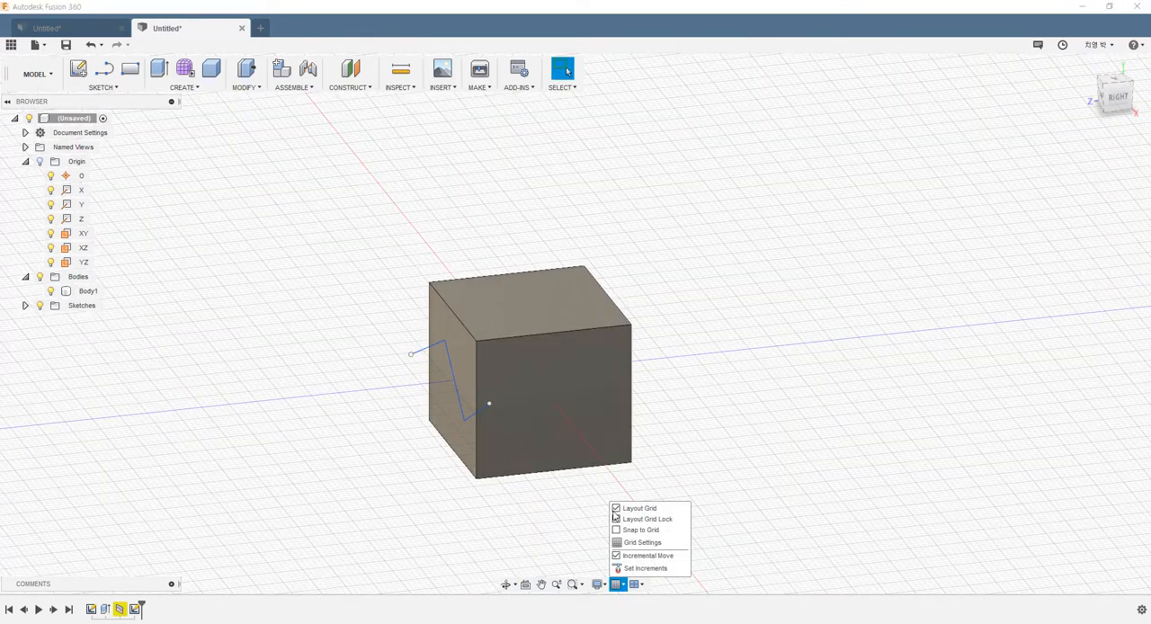
{"action": "left_click", "coordinate": [615, 509]}
{"action": "middle_click_drag", "start_coordinate": [662, 426], "coordinate": [614, 417], "text": "shift"}
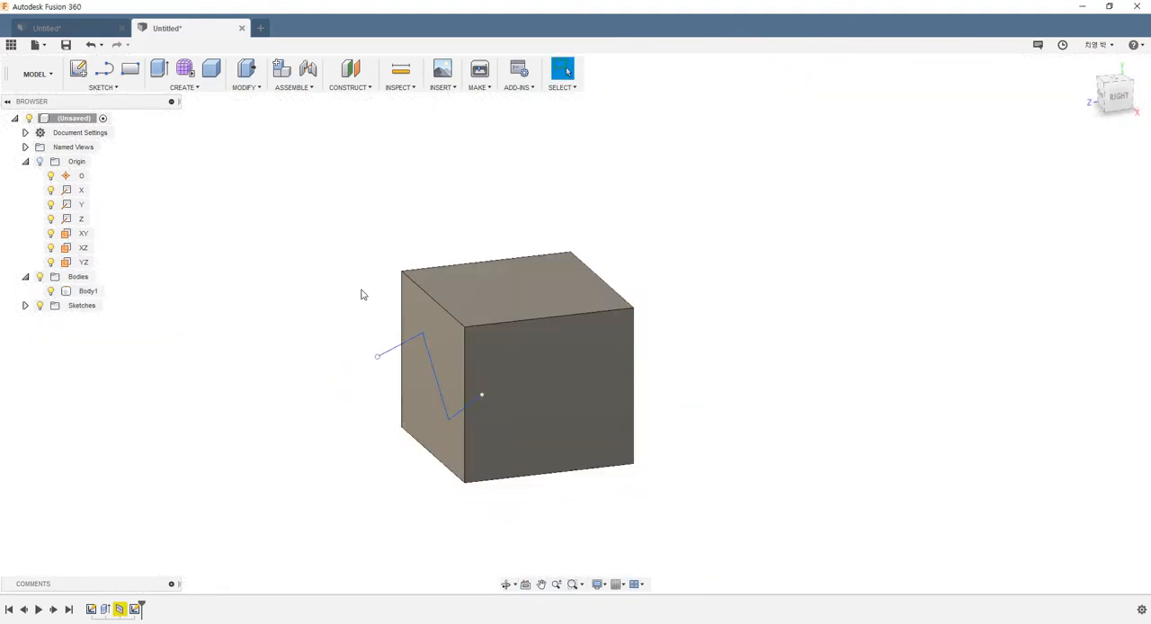
{"action": "middle_click_drag", "start_coordinate": [538, 306], "coordinate": [632, 368], "text": "shift"}
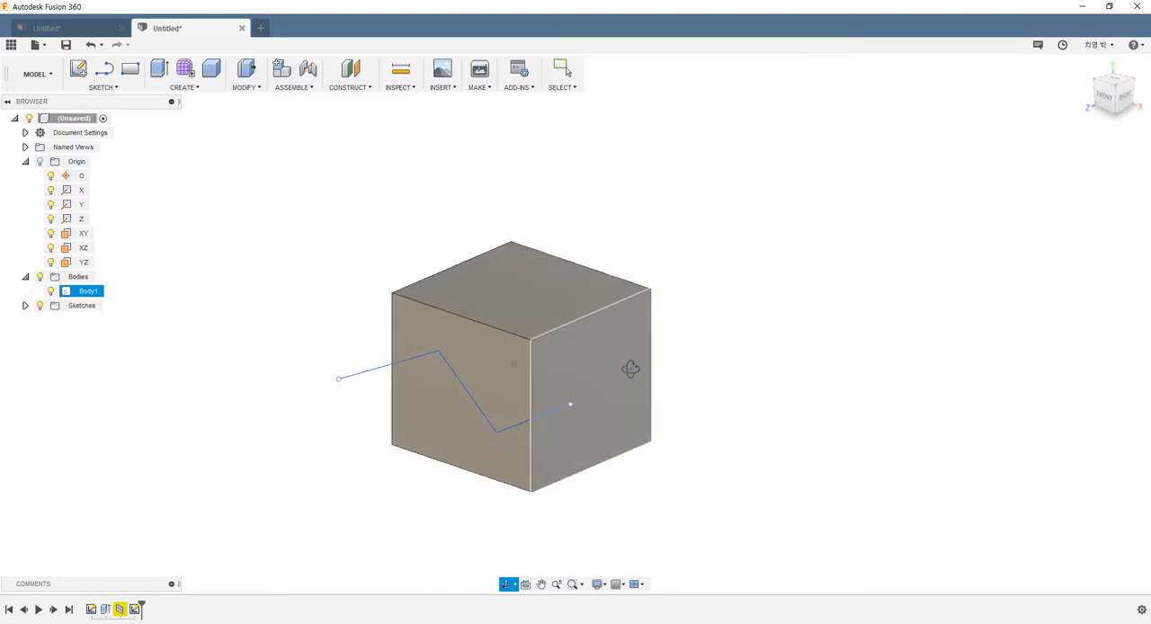
Step: Split the box body with the zigzag sketch line as splitting tool, keeping Extend Splitting Tool enabled
{"action": "left_click", "coordinate": [245, 87]}
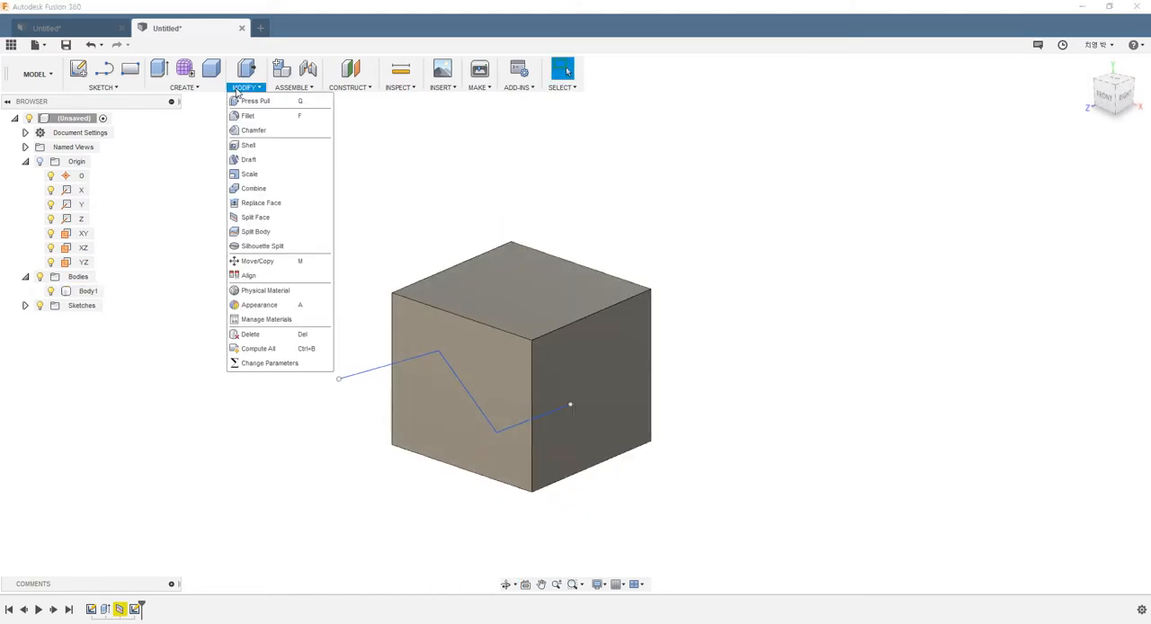
{"action": "left_click", "coordinate": [254, 232]}
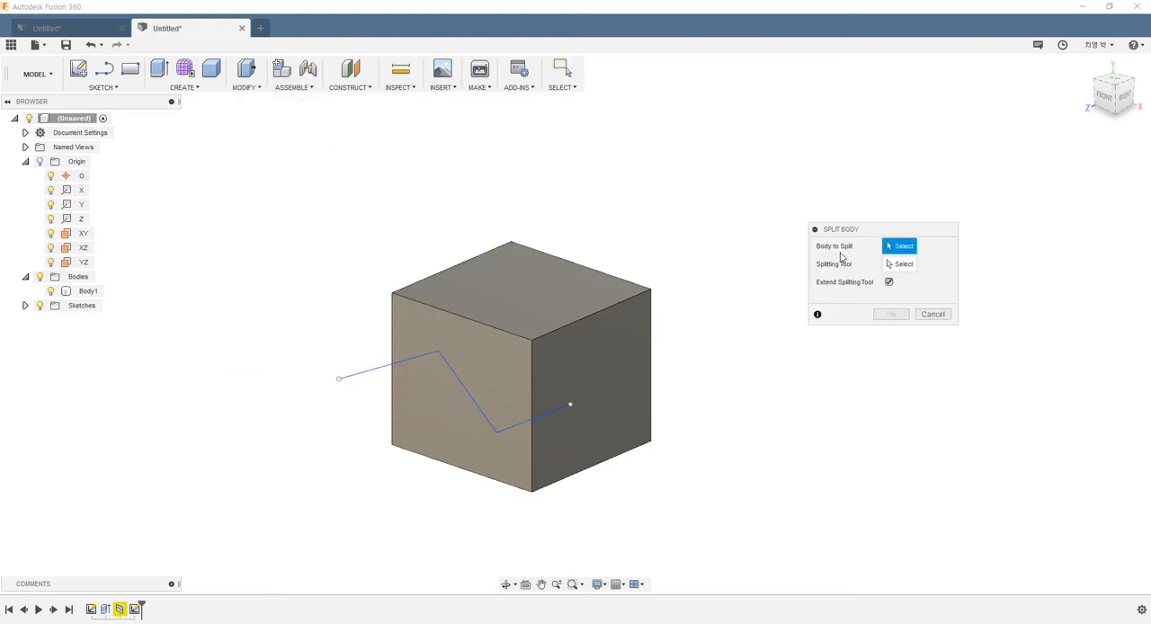
{"action": "left_click", "coordinate": [531, 348]}
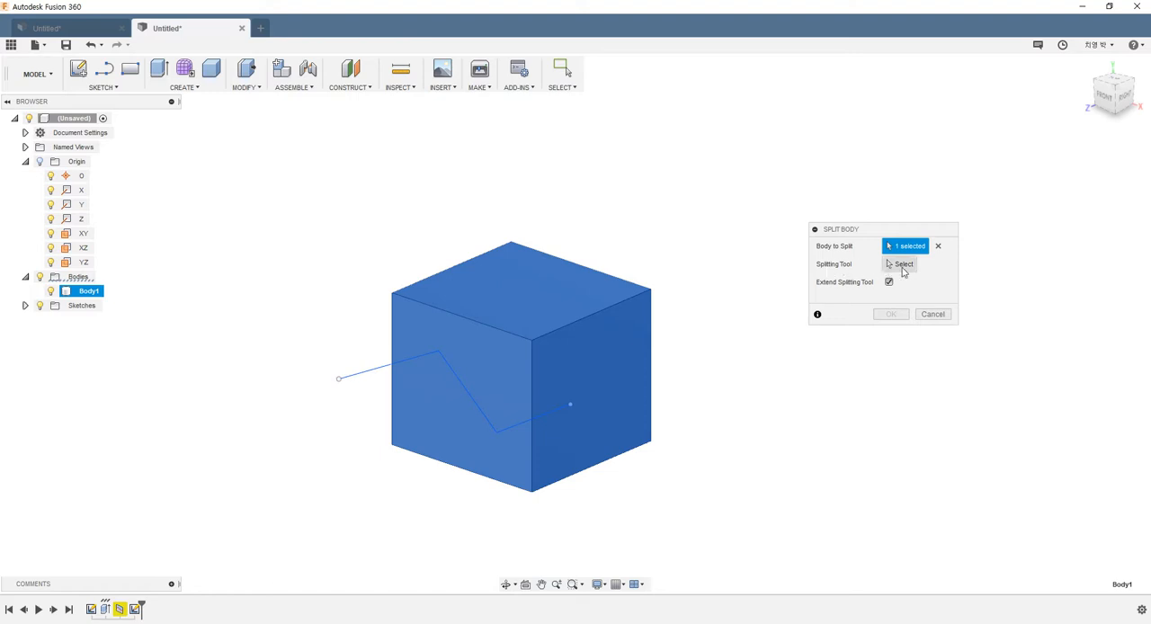
{"action": "left_click", "coordinate": [902, 264]}
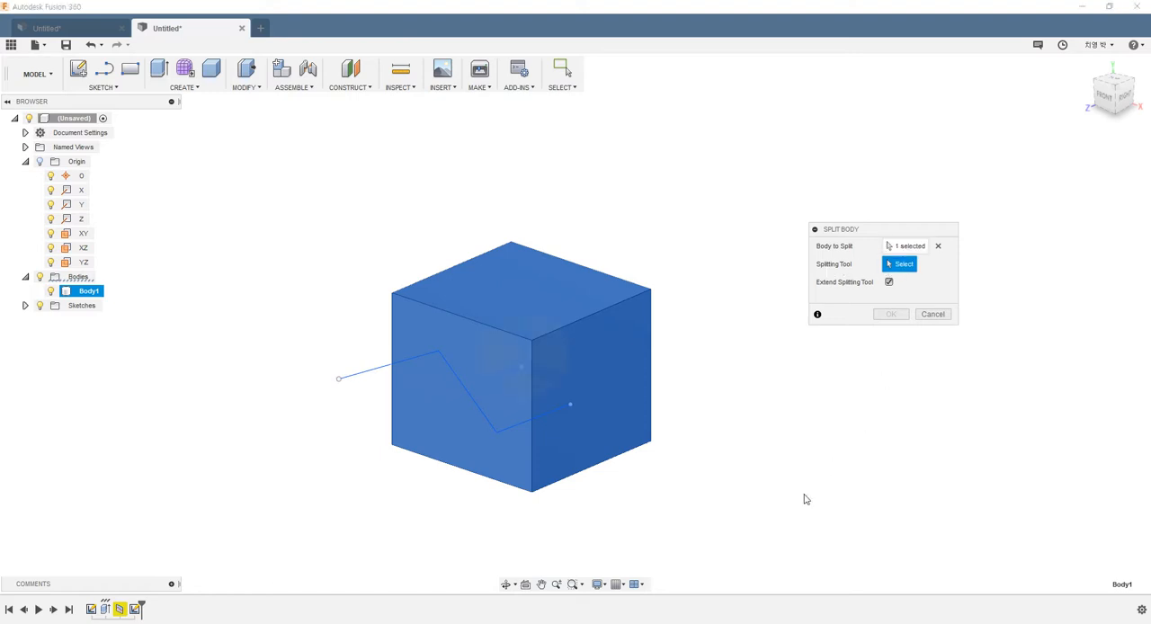
{"action": "left_click", "coordinate": [353, 379]}
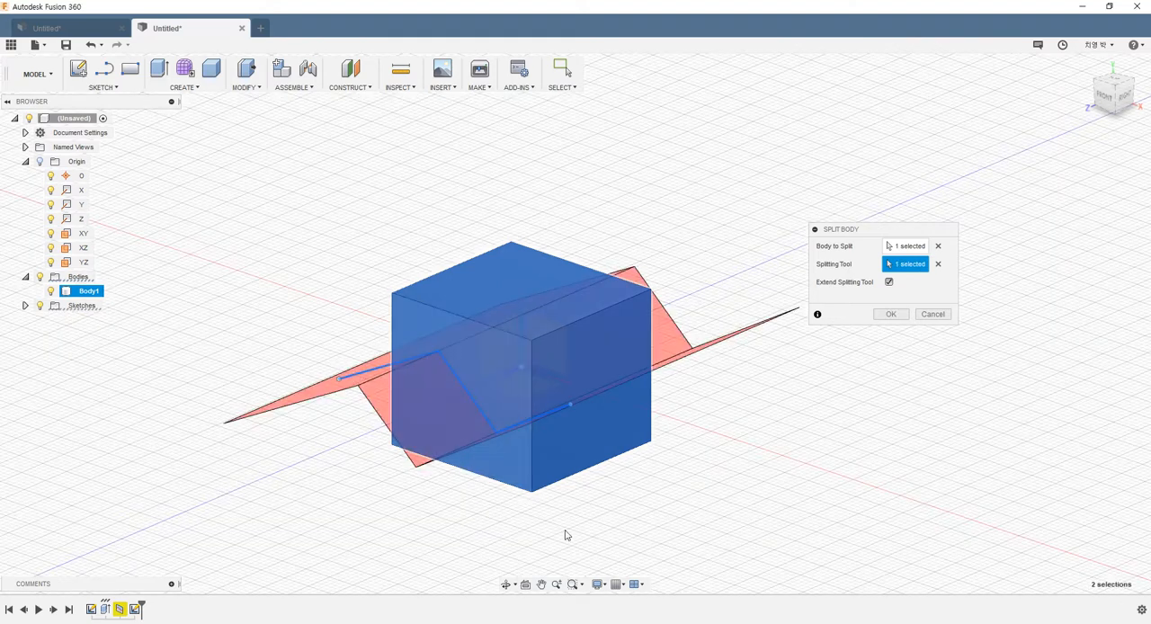
{"action": "middle_click_drag", "start_coordinate": [720, 428], "coordinate": [670, 454], "text": "shift"}
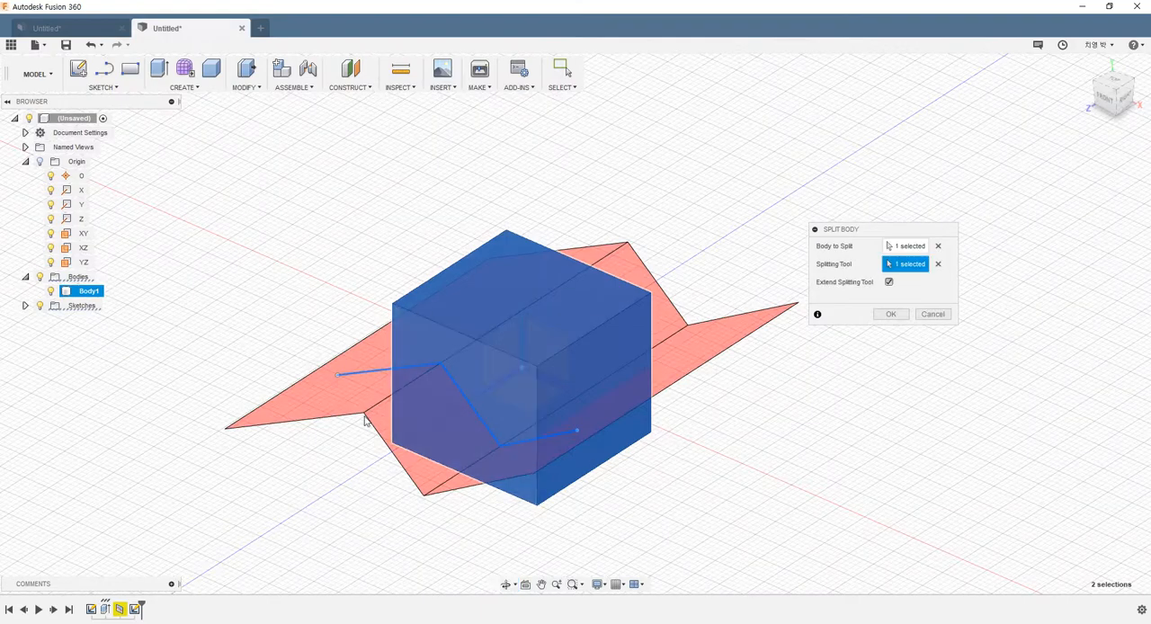
{"action": "left_click", "coordinate": [889, 315]}
Step: Examine the zigzag split between the upper and lower bodies from the front, side and above
{"action": "mouse_move", "coordinate": [722, 417]}
{"action": "middle_mouse_down", "text": "shift"}
{"action": "mouse_move", "coordinate": [714, 392]}
{"action": "mouse_move", "coordinate": [722, 422]}
{"action": "middle_mouse_up", "text": "shift"}
{"action": "left_click", "coordinate": [502, 441]}
{"action": "key", "text": "Escape"}
{"action": "middle_click_drag", "start_coordinate": [502, 444], "coordinate": [682, 371], "text": "shift"}
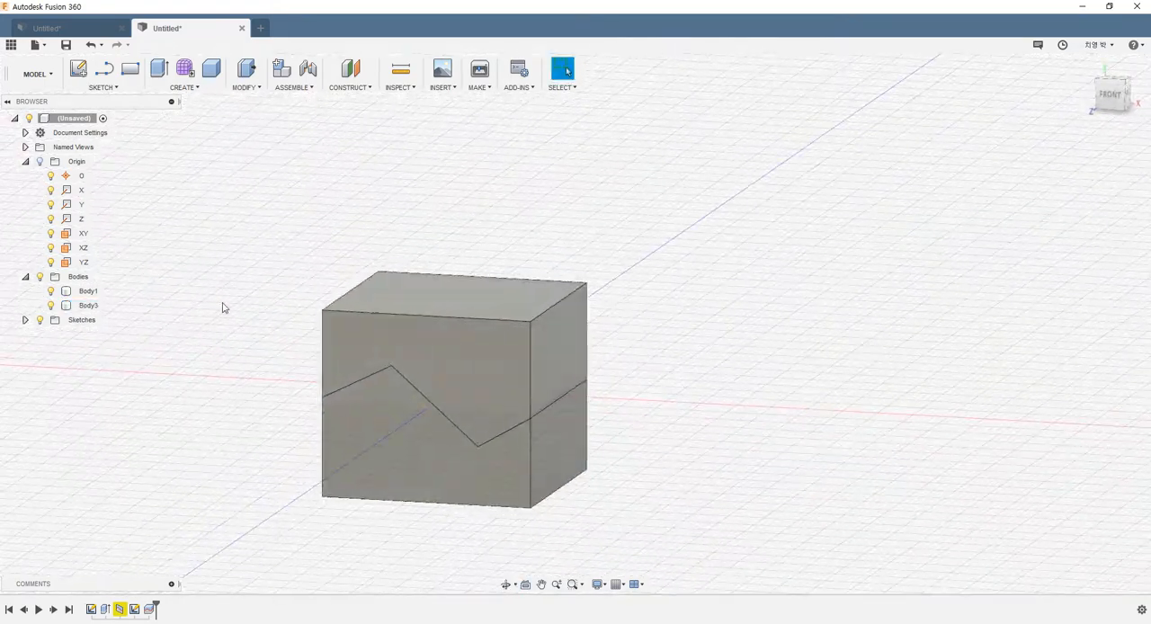
{"action": "scroll", "coordinate": [576, 438], "scroll_direction": "down", "scroll_amount": 1}
{"action": "middle_click_drag", "start_coordinate": [575, 440], "coordinate": [541, 452], "text": "shift"}
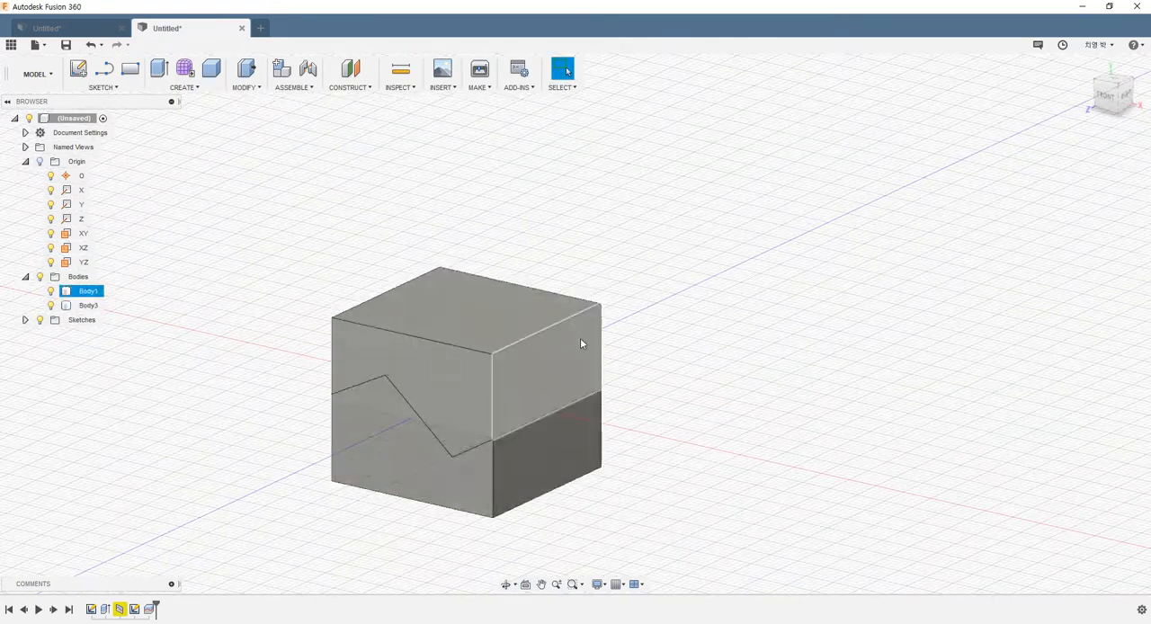
{"action": "middle_click_drag", "start_coordinate": [581, 344], "coordinate": [669, 372], "text": "shift"}
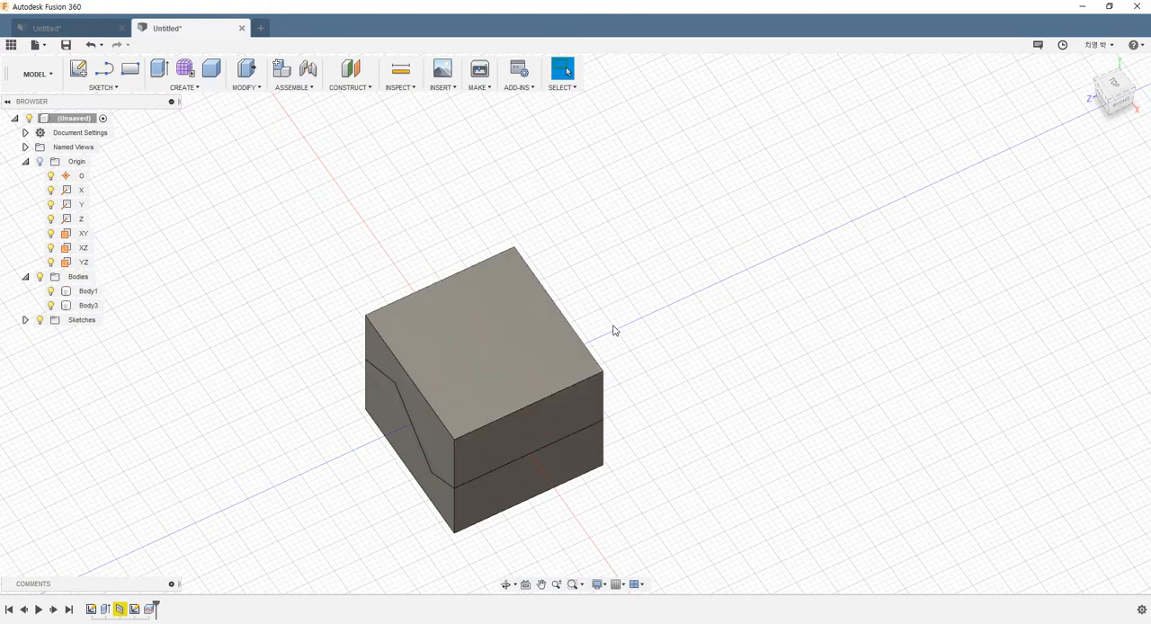
{"action": "scroll", "coordinate": [613, 331], "scroll_direction": "down", "scroll_amount": 2}
{"action": "scroll", "coordinate": [657, 403], "scroll_direction": "up", "scroll_amount": 3}
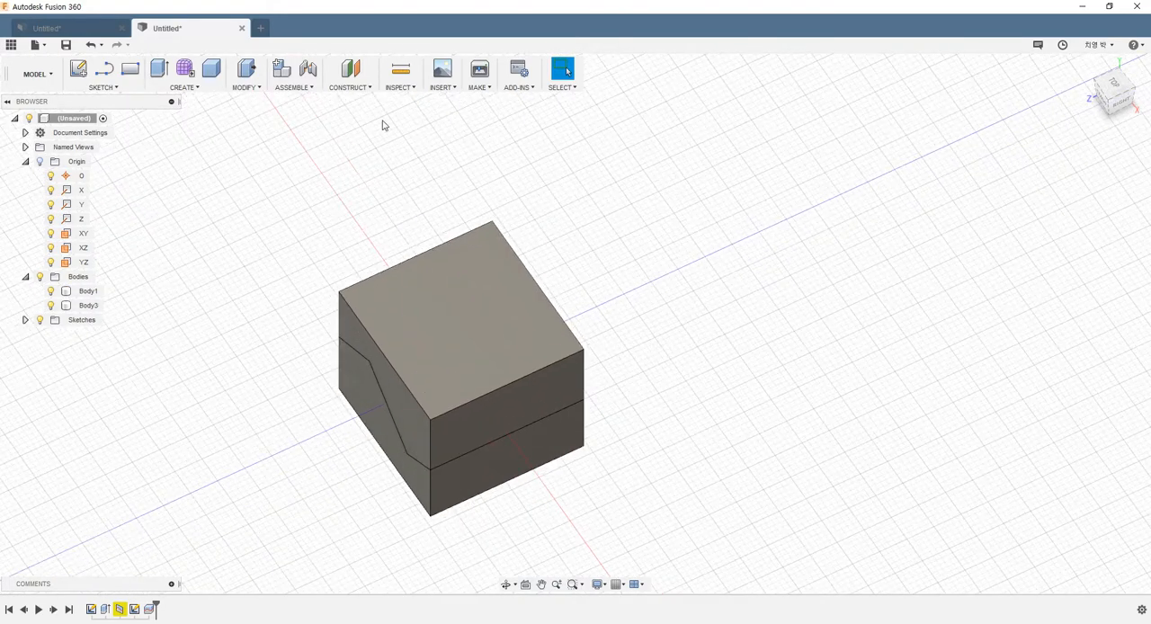
Step: Create an offset plane at -8 mm from the upper body's right side face, inside the box
{"action": "left_click", "coordinate": [350, 89]}
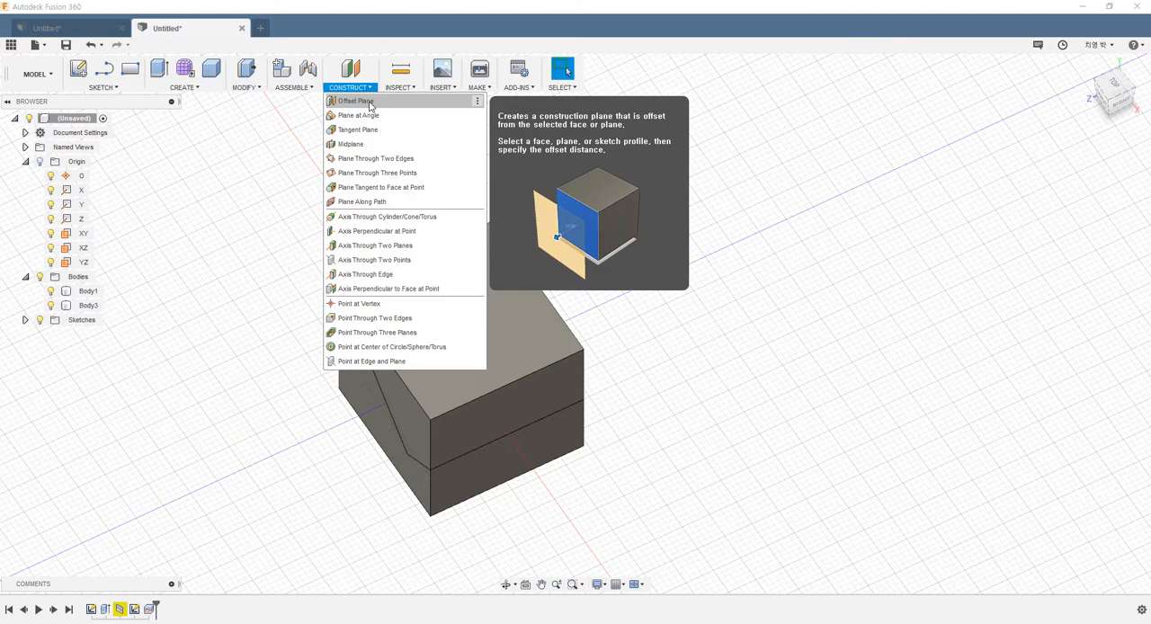
{"action": "left_click", "coordinate": [369, 107]}
{"action": "middle_click_drag", "start_coordinate": [399, 264], "coordinate": [504, 335], "text": "shift"}
{"action": "scroll", "coordinate": [570, 310], "scroll_direction": "up", "scroll_amount": 3}
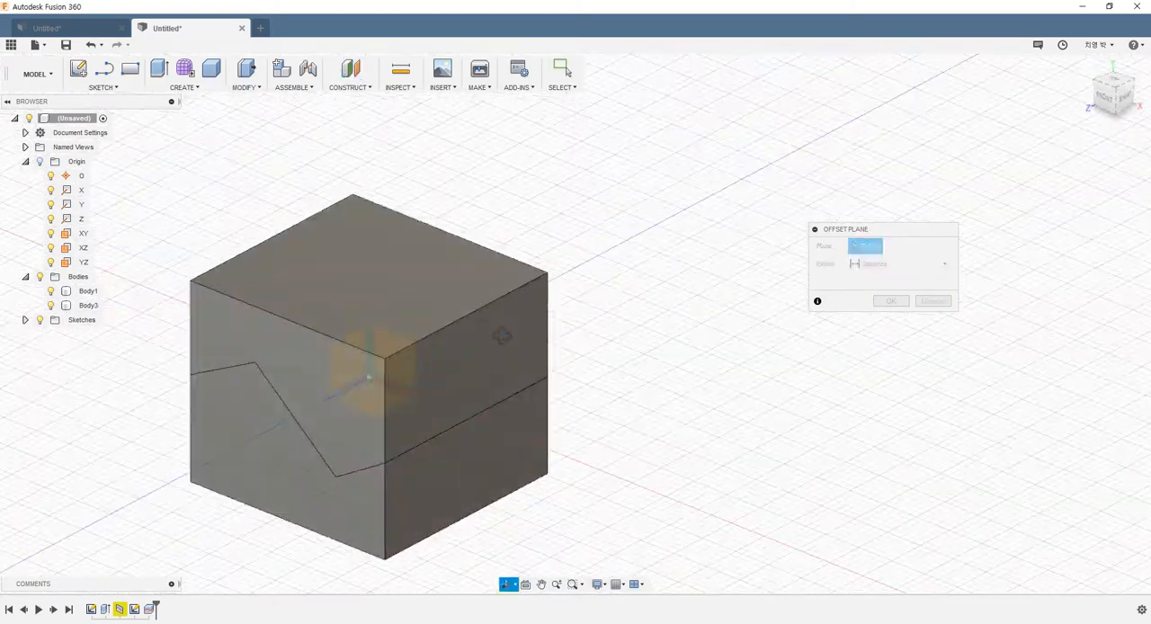
{"action": "left_click", "coordinate": [461, 379]}
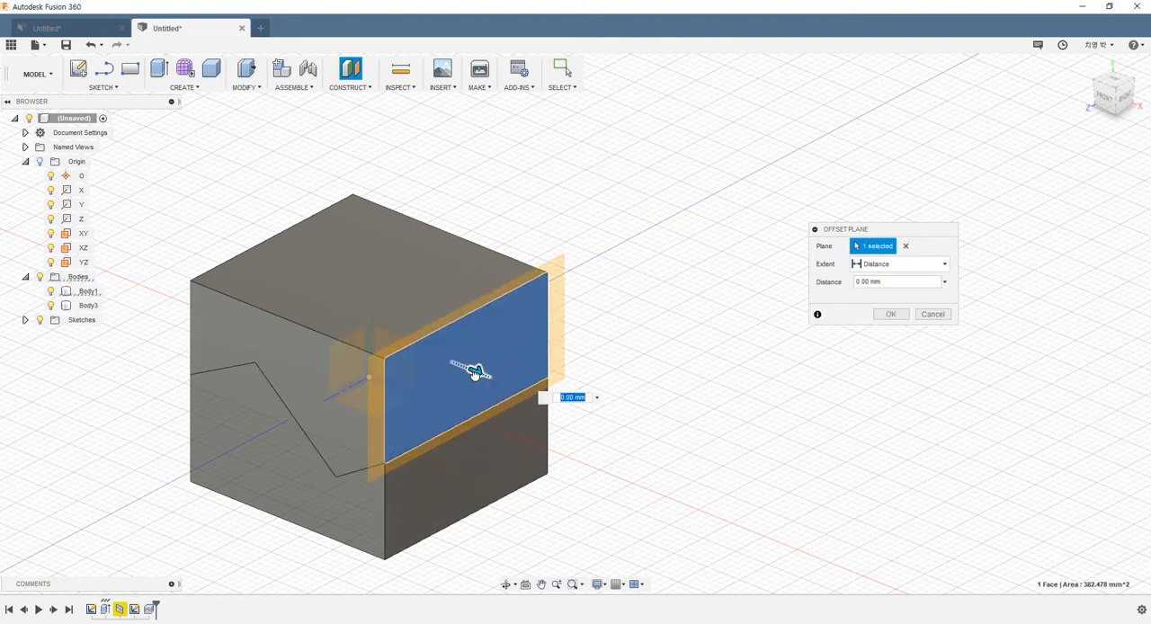
{"action": "left_click_drag", "start_coordinate": [468, 367], "coordinate": [423, 376]}
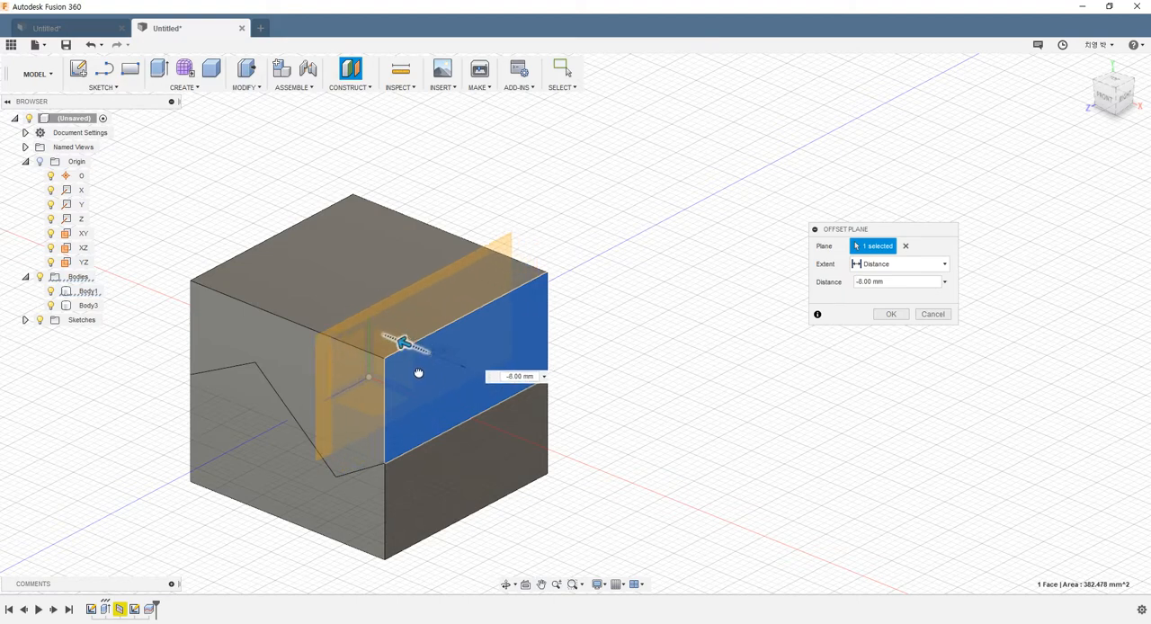
{"action": "middle_click_drag", "start_coordinate": [632, 357], "coordinate": [686, 345], "text": "shift"}
{"action": "left_click", "coordinate": [886, 315]}
{"action": "middle_click_drag", "start_coordinate": [473, 280], "coordinate": [494, 300], "text": "shift"}
{"action": "left_click", "coordinate": [580, 343]}
{"action": "middle_click_drag", "start_coordinate": [580, 340], "coordinate": [558, 326], "text": "shift"}
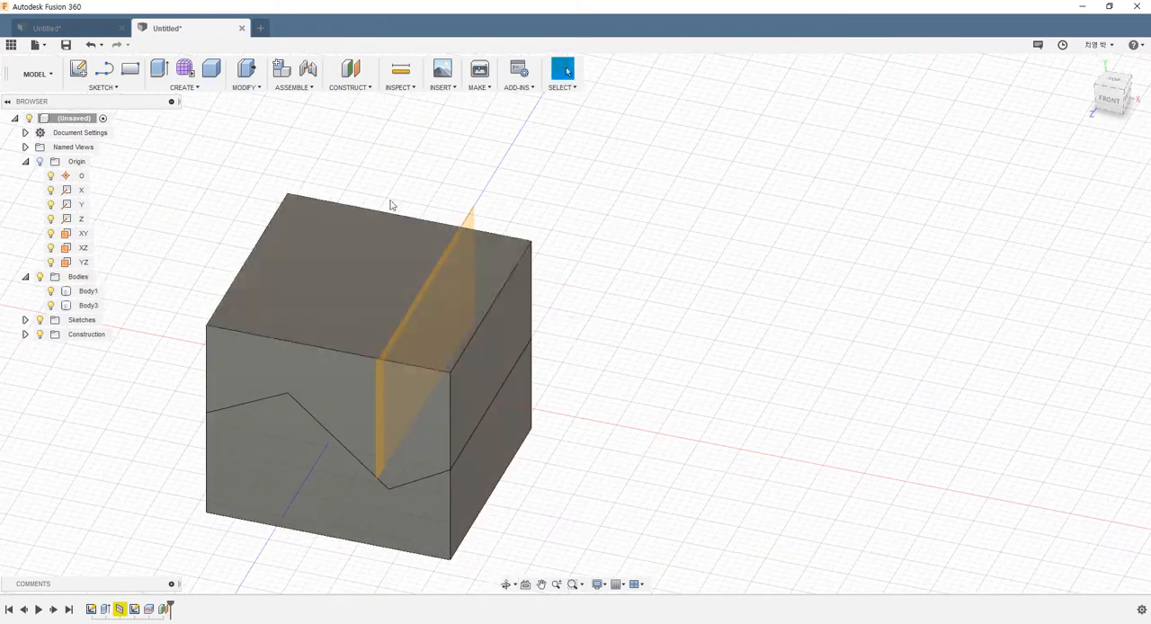
Step: Split the upper body with the offset construction plane as splitting tool
{"action": "left_click", "coordinate": [245, 88]}
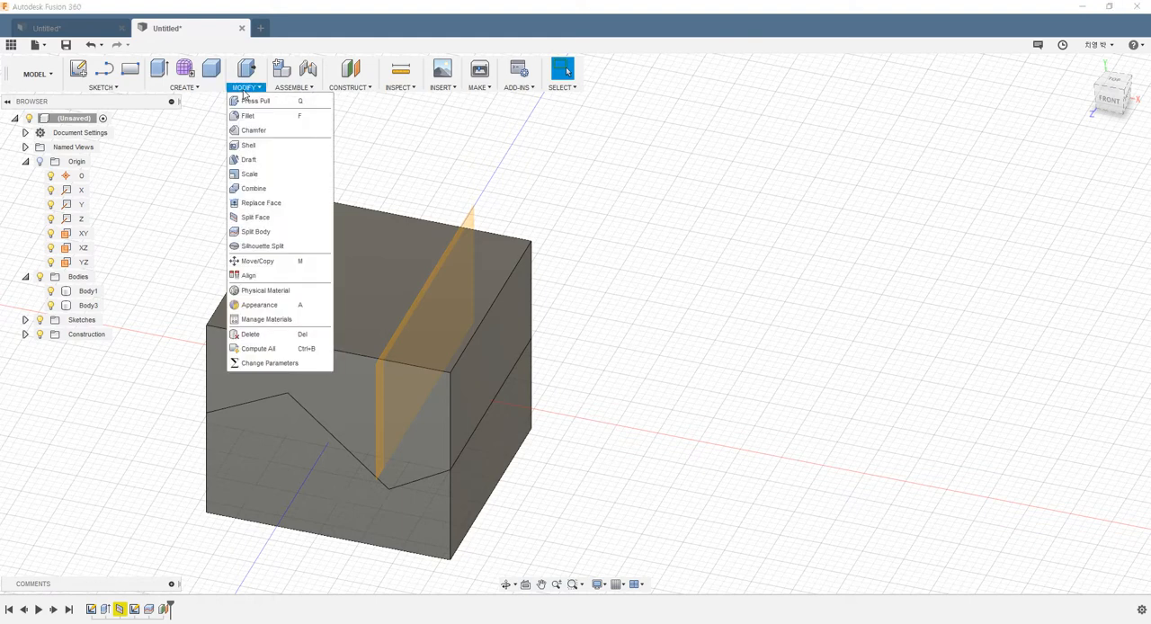
{"action": "left_click", "coordinate": [275, 236]}
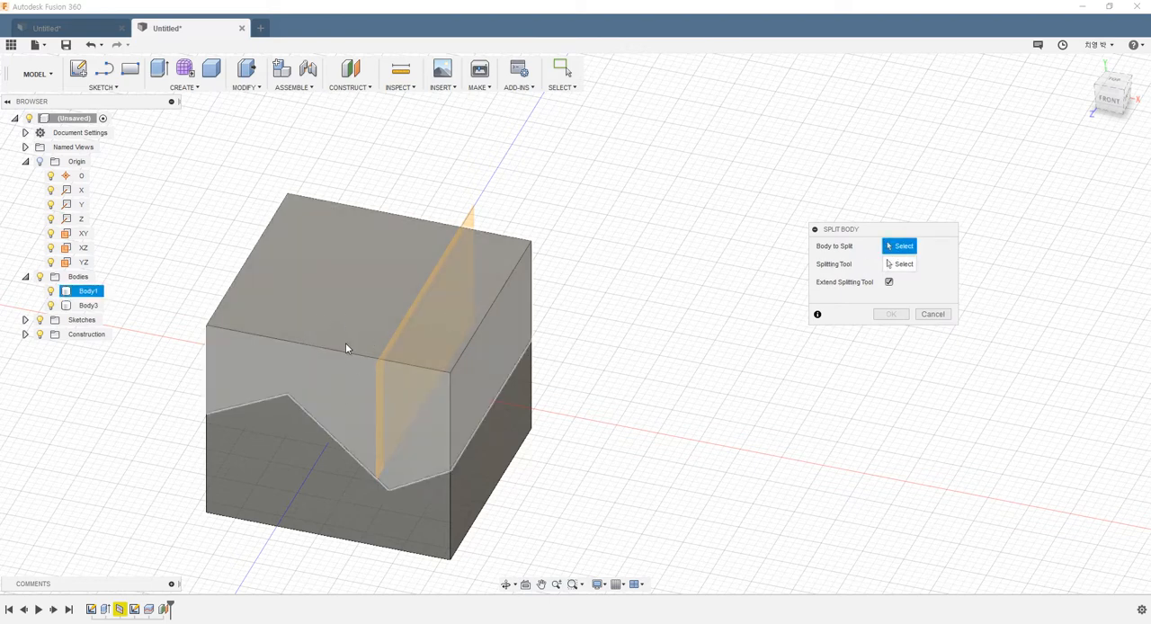
{"action": "left_click", "coordinate": [334, 344]}
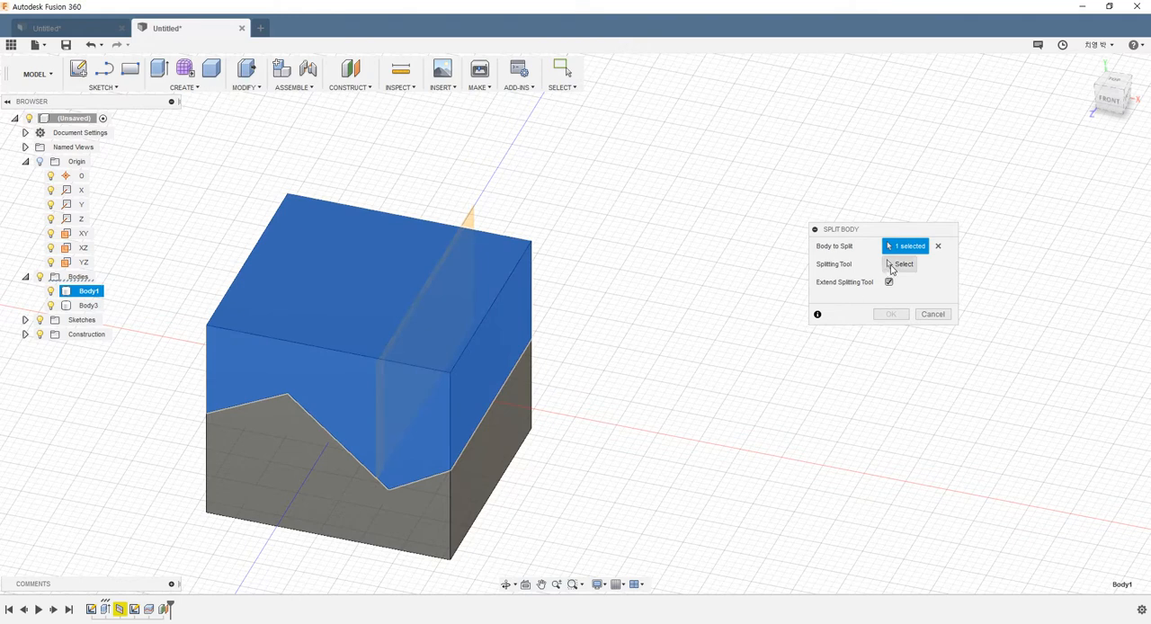
{"action": "left_click", "coordinate": [901, 263]}
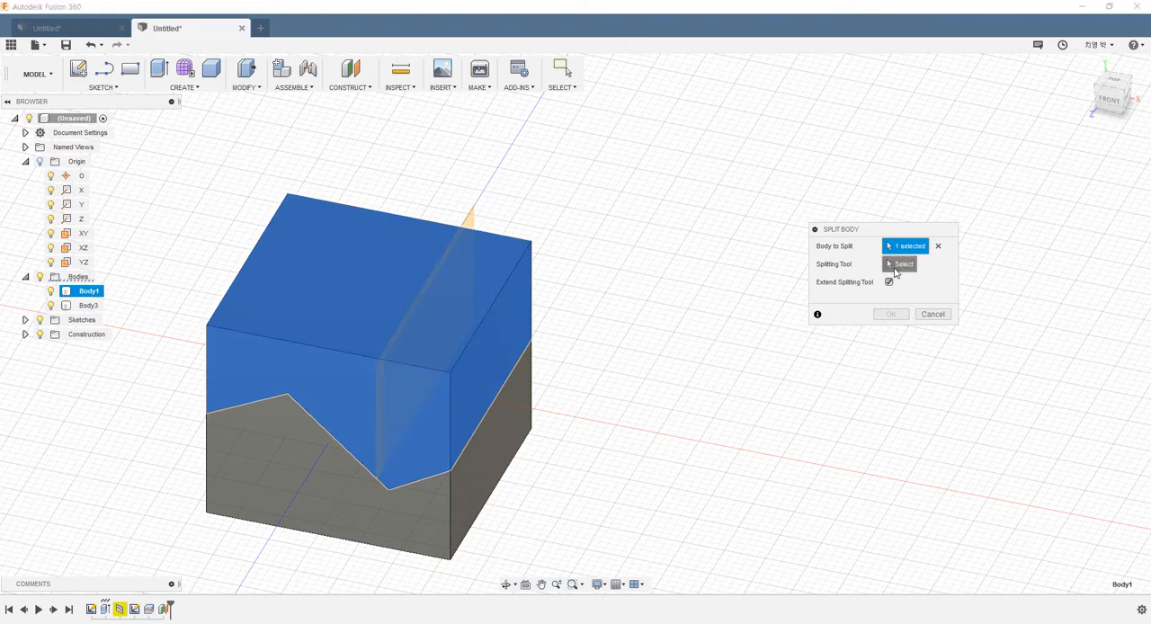
{"action": "left_click", "coordinate": [466, 220]}
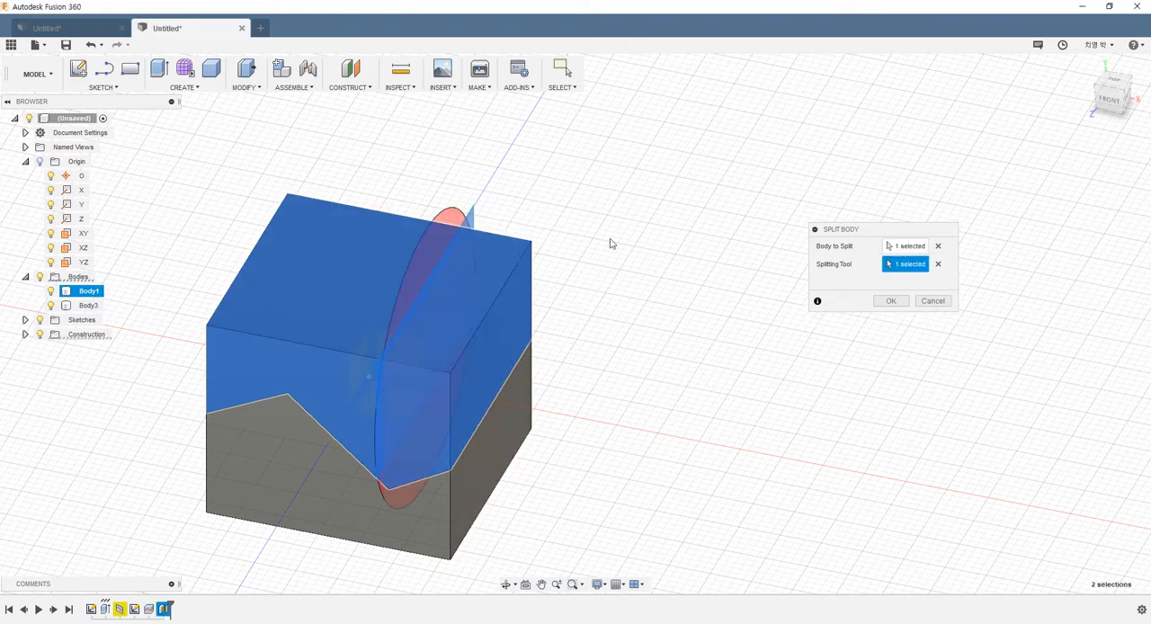
{"action": "left_click", "coordinate": [888, 301]}
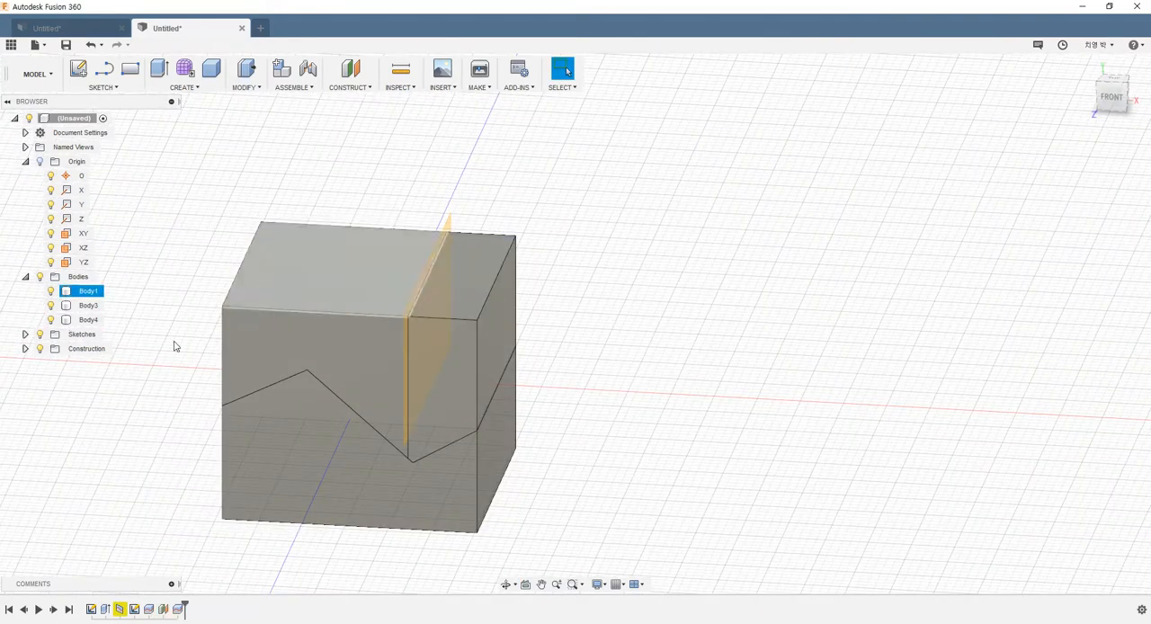
Step: Hide the offset construction plane and inspect the three split bodies from several angles
{"action": "left_click", "coordinate": [25, 348]}
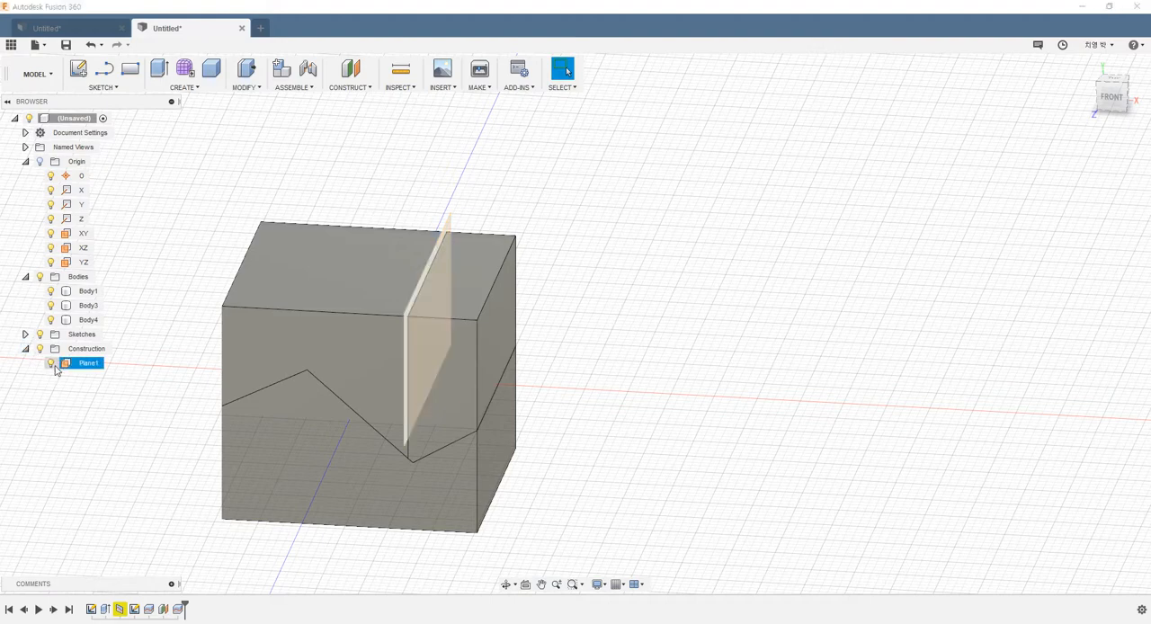
{"action": "left_click", "coordinate": [51, 364]}
{"action": "scroll", "coordinate": [611, 321], "scroll_direction": "up", "scroll_amount": 2}
{"action": "middle_click_drag", "start_coordinate": [585, 324], "coordinate": [566, 320], "text": "shift"}
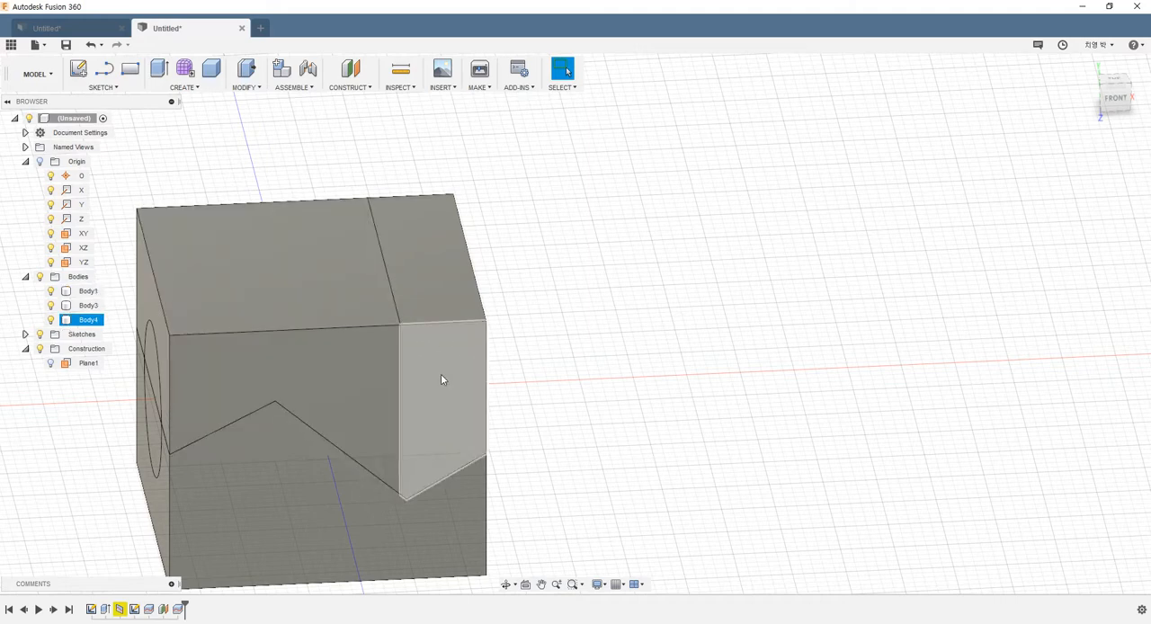
{"action": "middle_click_drag", "start_coordinate": [469, 369], "coordinate": [452, 388], "text": "shift"}
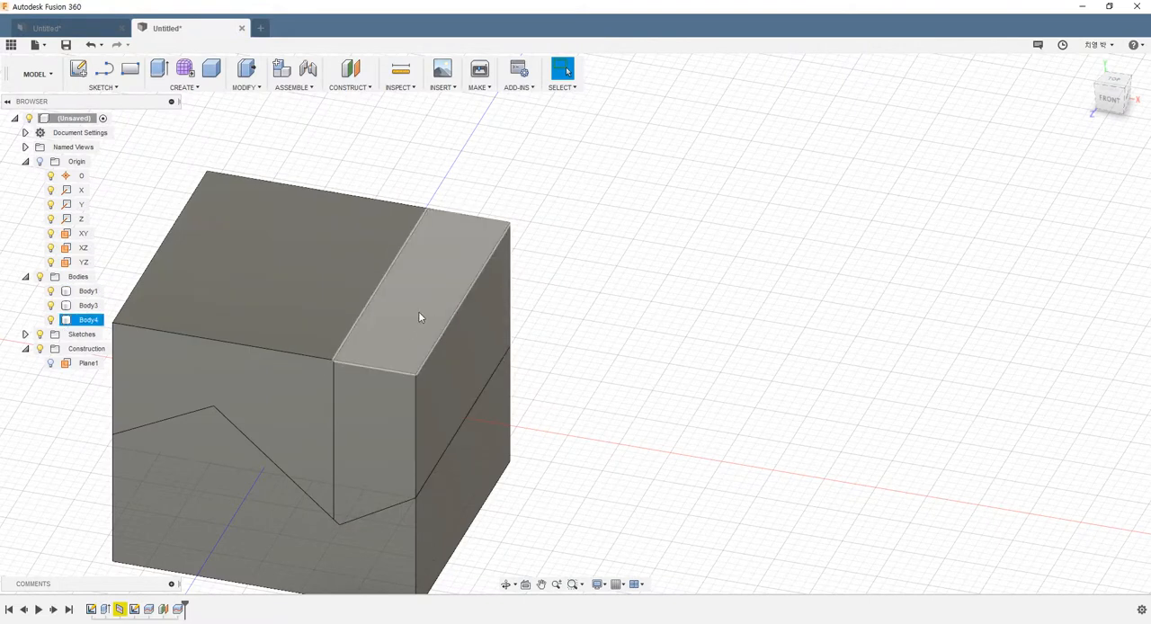
{"action": "middle_click_drag", "start_coordinate": [456, 315], "coordinate": [449, 335], "text": "shift"}
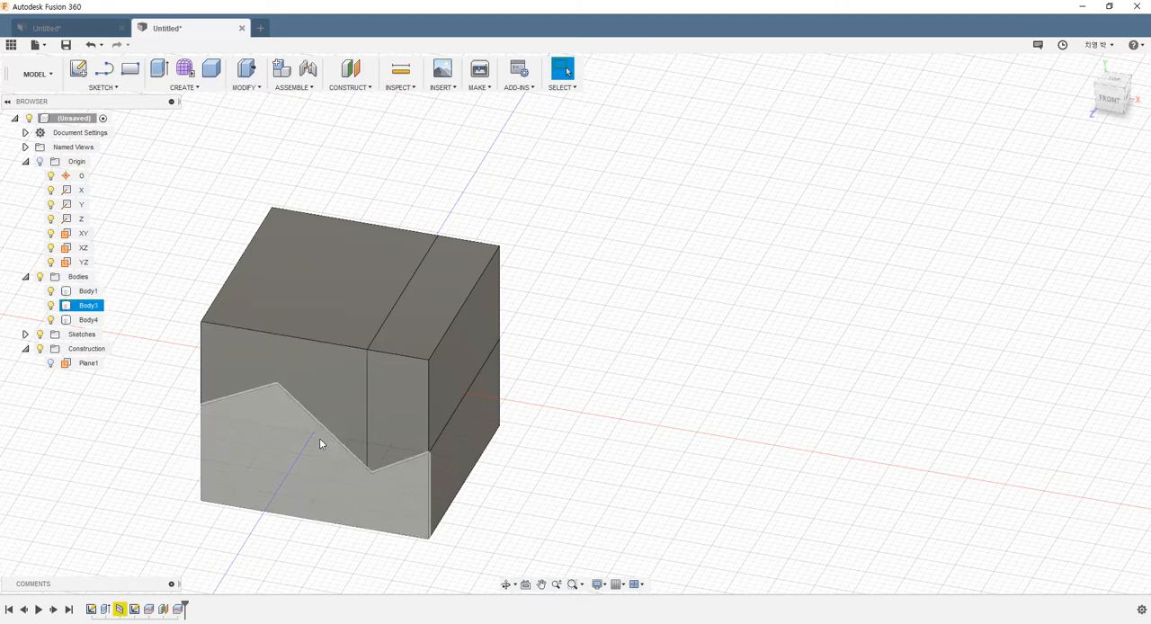
{"action": "left_click", "coordinate": [360, 88]}
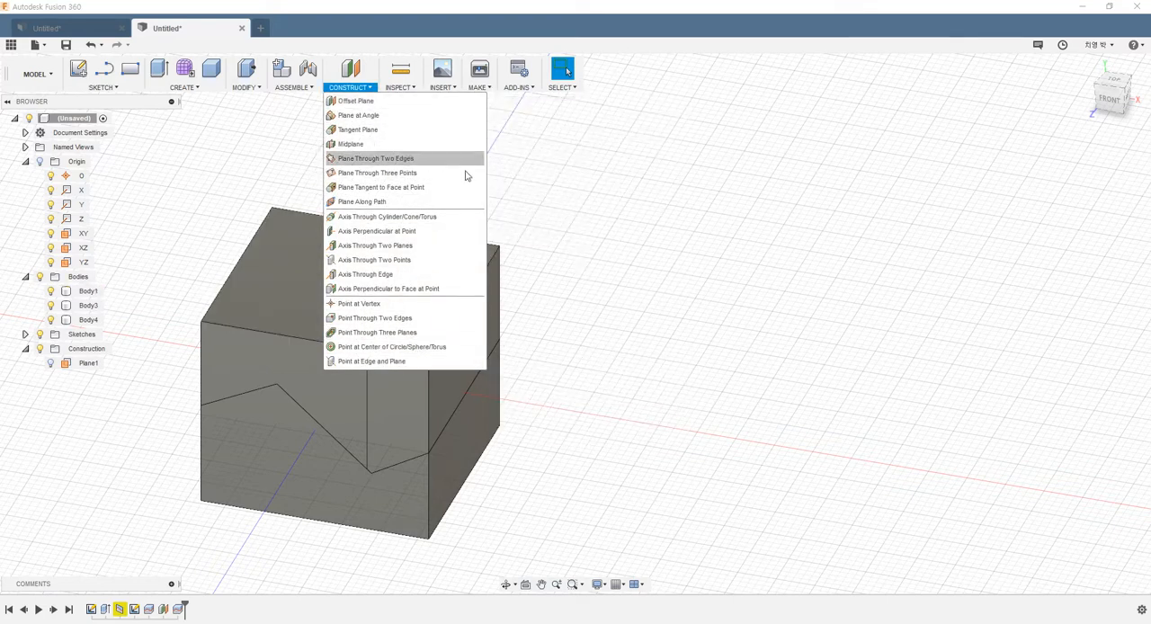
{"action": "left_click", "coordinate": [613, 208]}
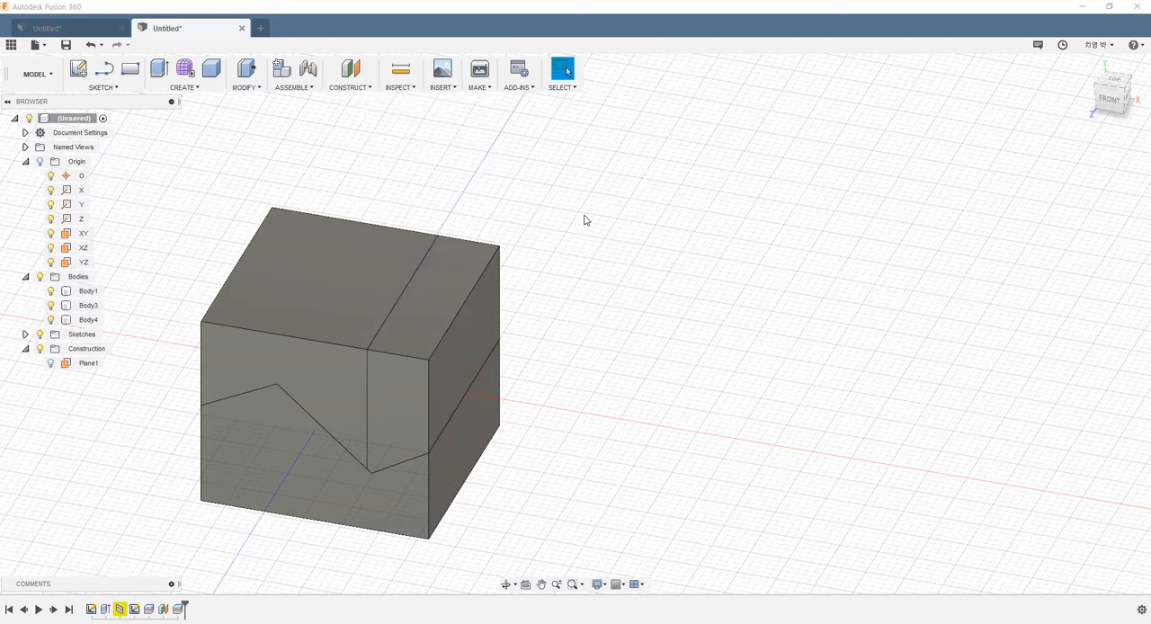